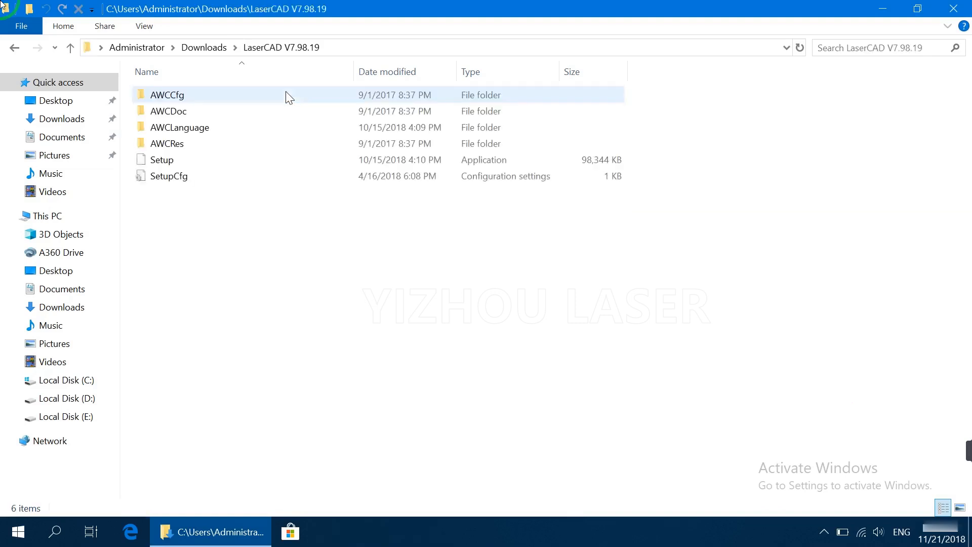
Run Setup from the LaserCAD V7.98.19 folder and install LaserCAD V7.98 with English as the language.
click(253, 163)
double_click(254, 163)
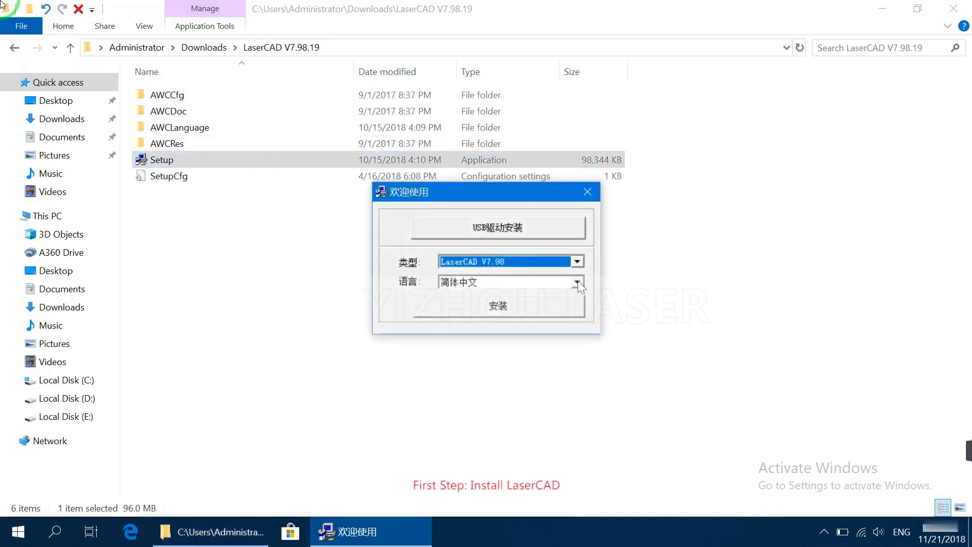
click(578, 282)
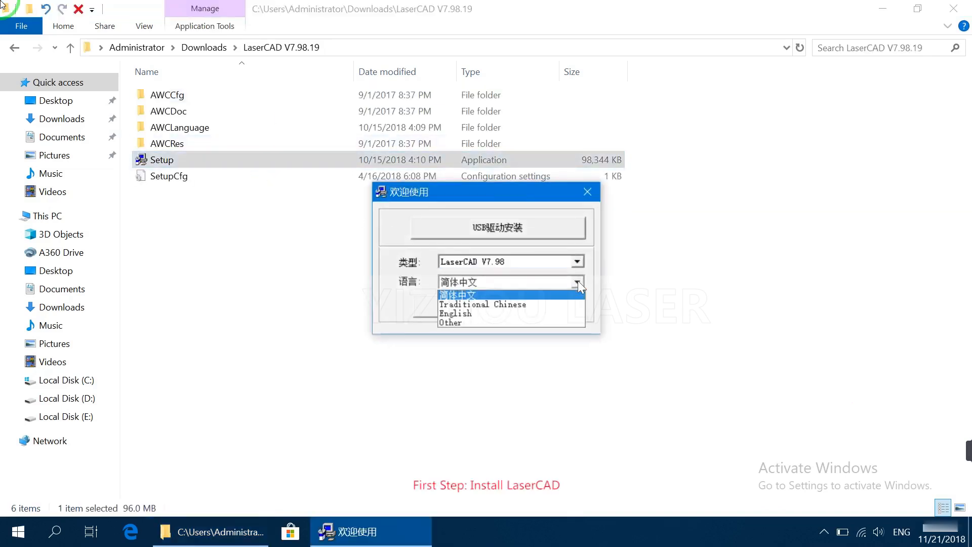
click(515, 313)
click(481, 303)
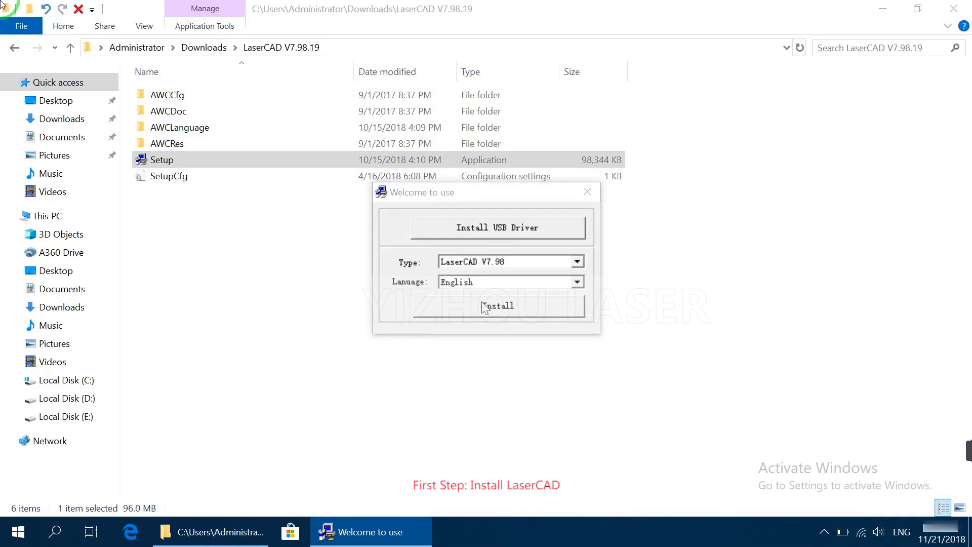
click(466, 304)
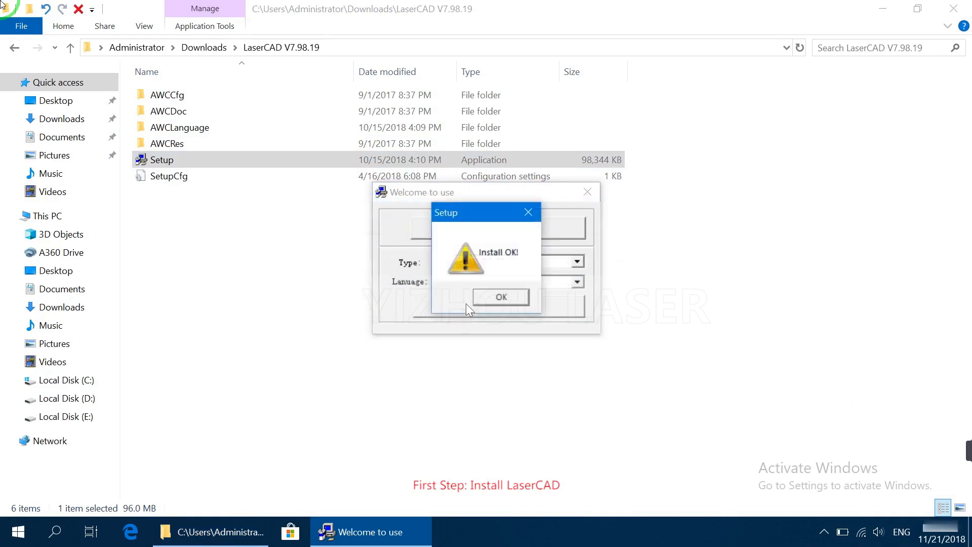
click(491, 297)
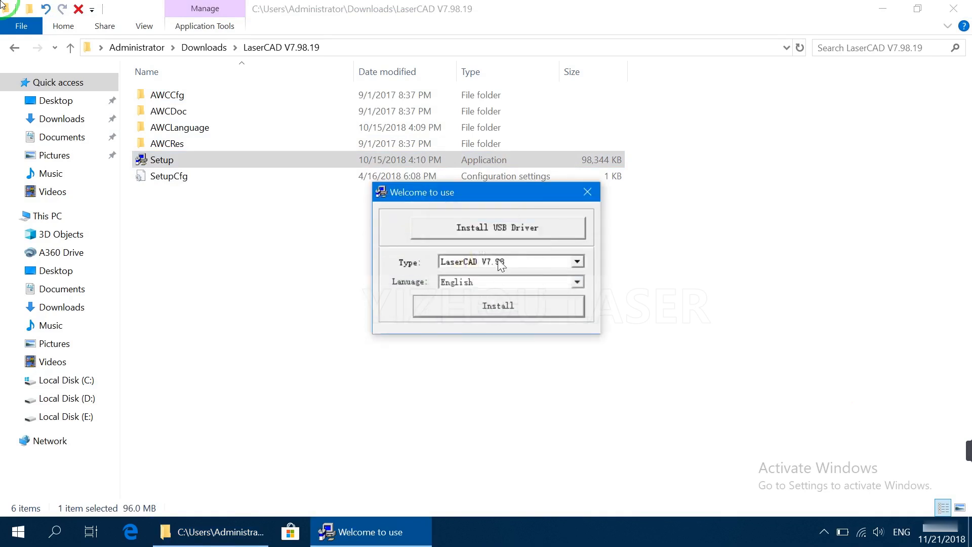
Install the USB driver and complete the Device Driver Installation Wizard.
click(501, 228)
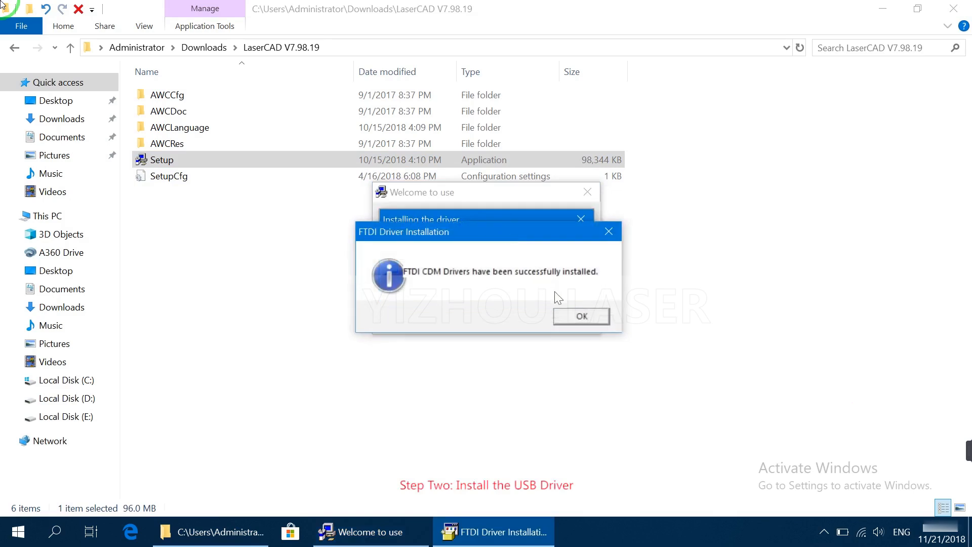
click(574, 318)
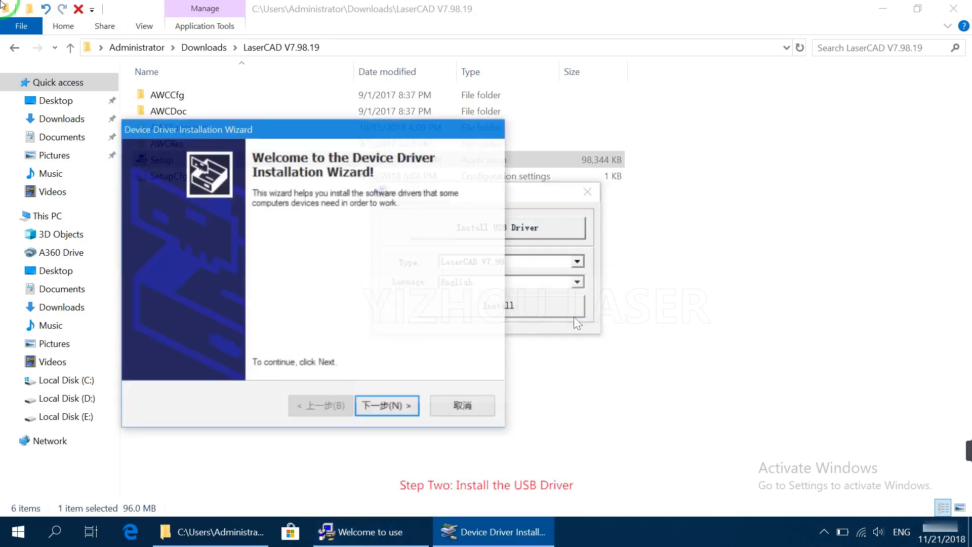
click(389, 407)
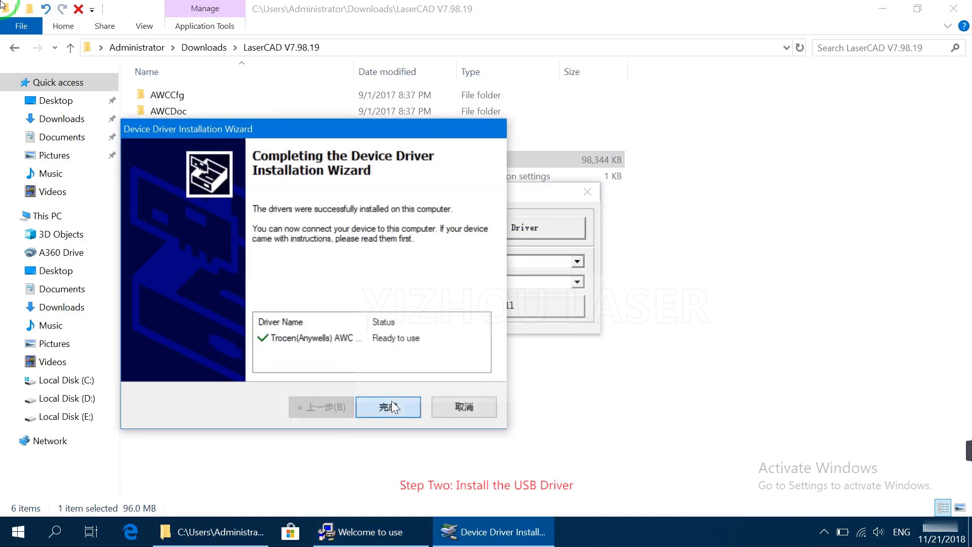
click(394, 407)
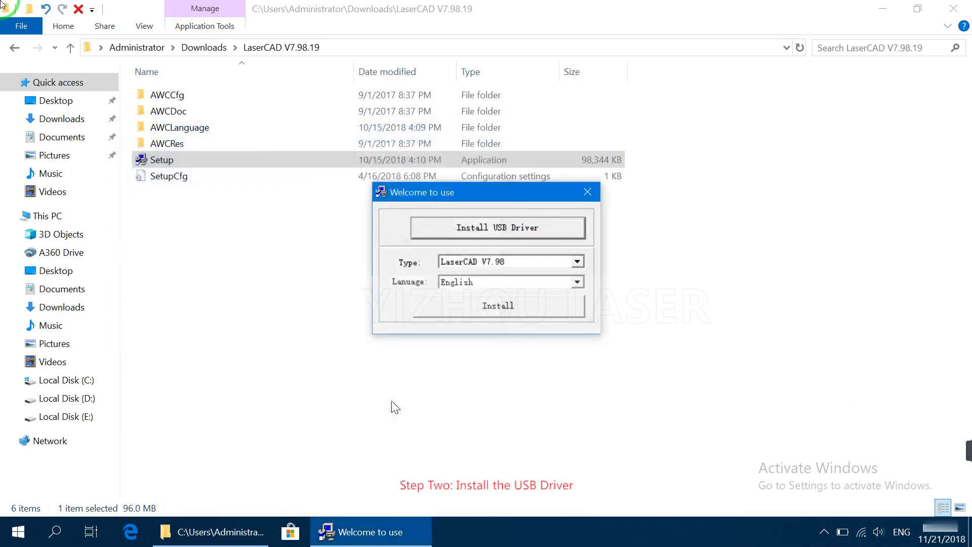
Start installing Plugin For CorelDraw with automatic installation turned off and CorelDraw 11 as the version.
click(578, 263)
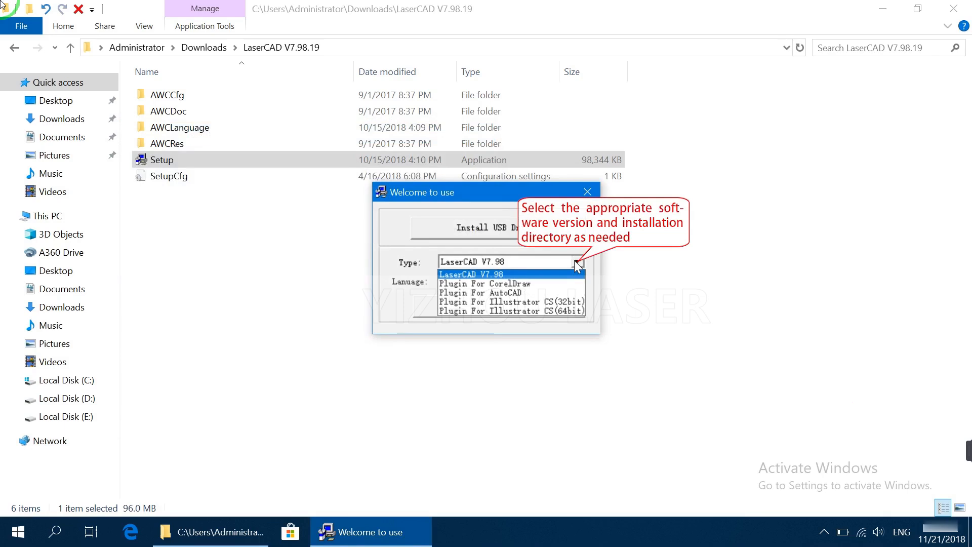
click(557, 283)
click(520, 304)
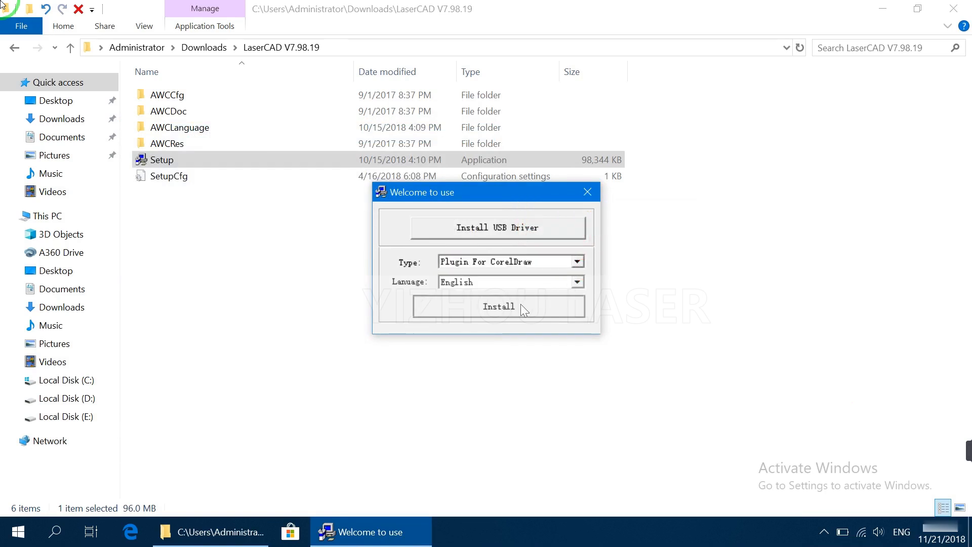
click(392, 226)
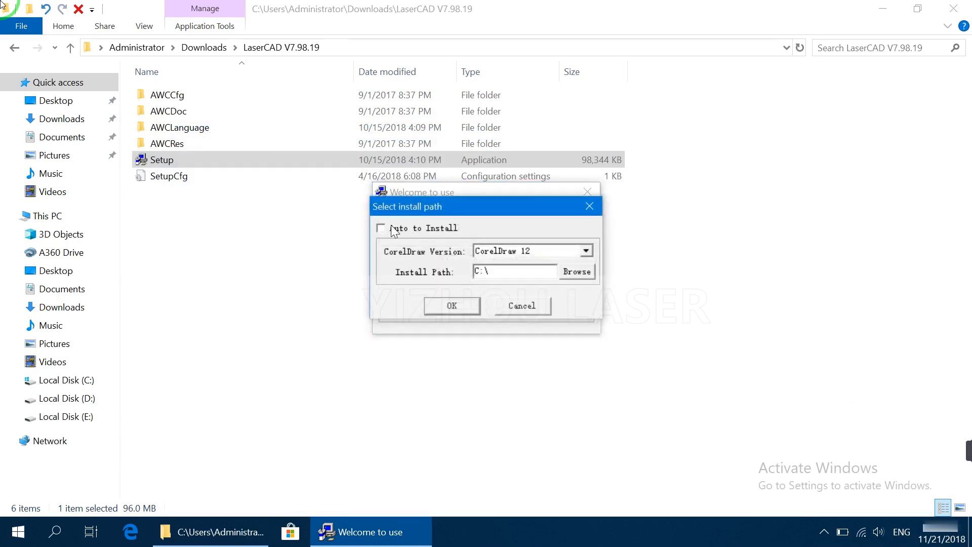
click(586, 251)
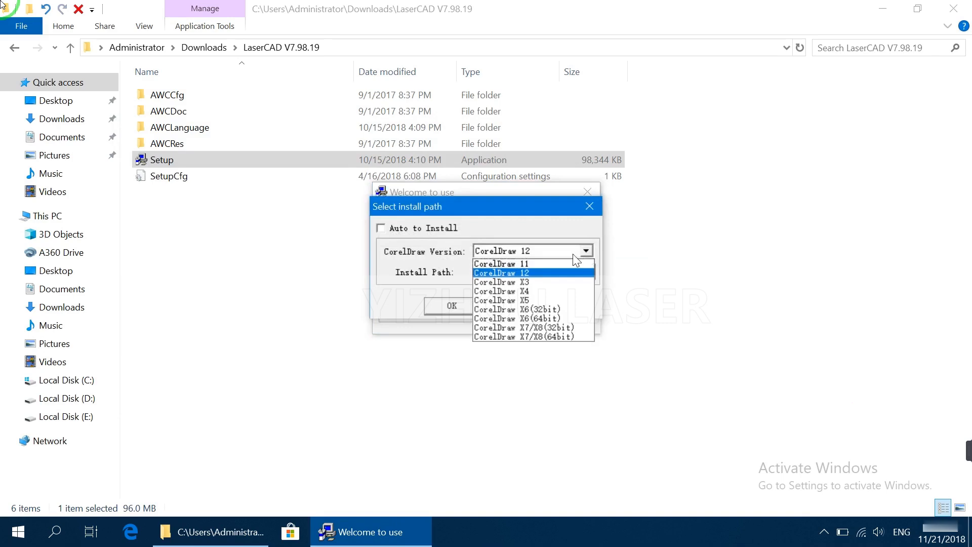
click(556, 260)
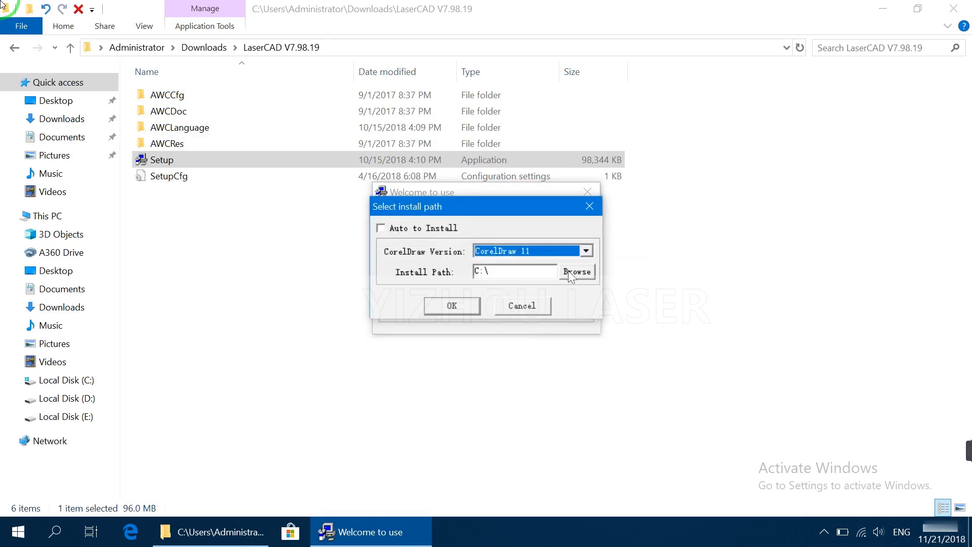
Set the install path to C:\Program Files (x86)\Corel\CorelDRAW Graphics Suite 2017 and complete the CorelDraw plugin installation.
click(568, 272)
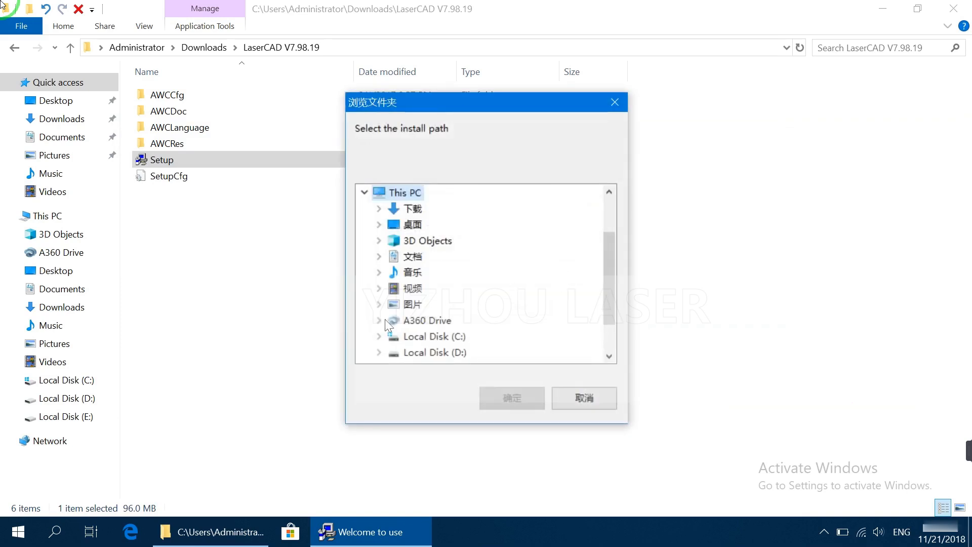
click(379, 336)
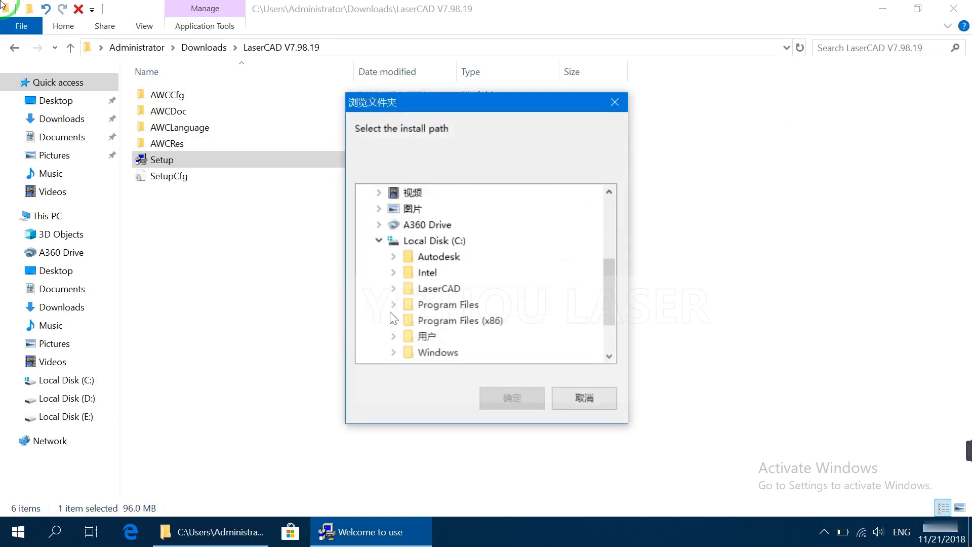
click(394, 320)
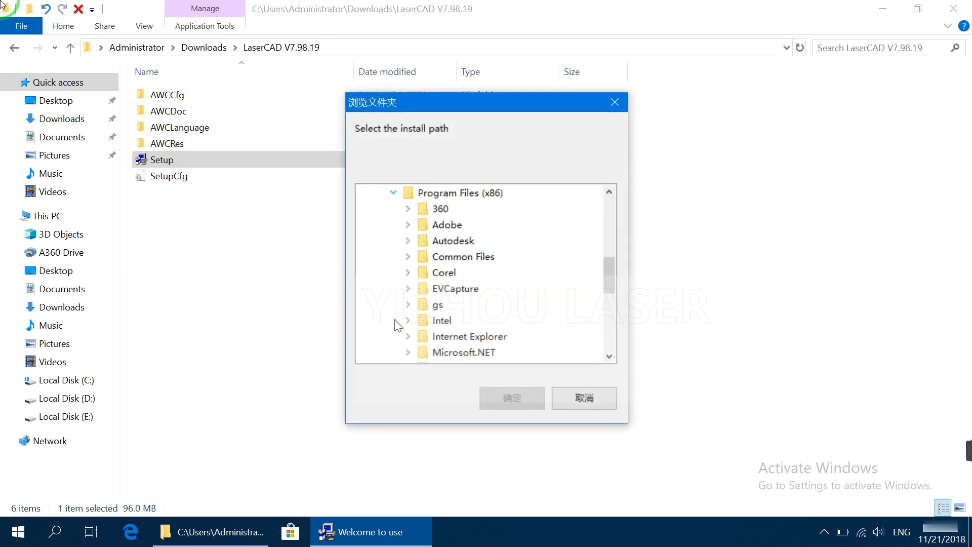
click(408, 273)
click(479, 289)
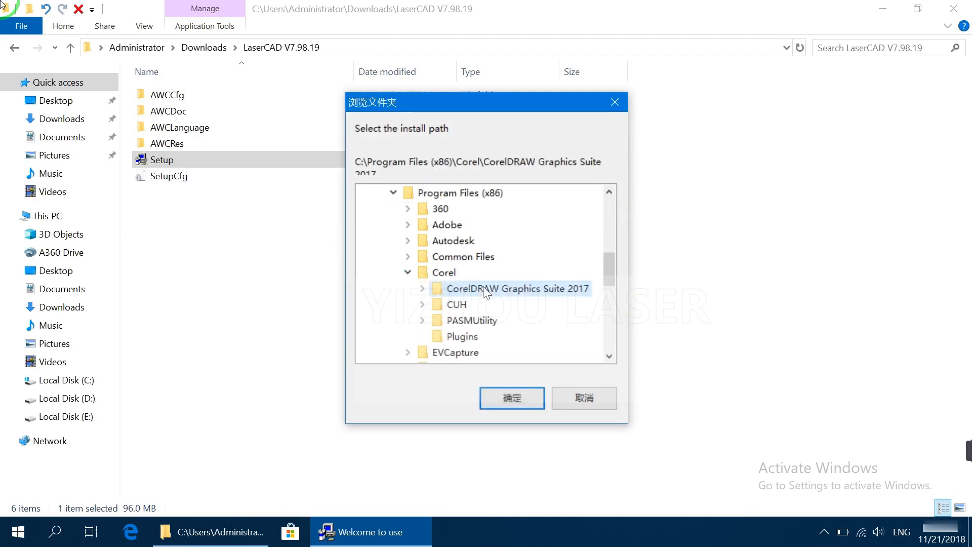
click(505, 394)
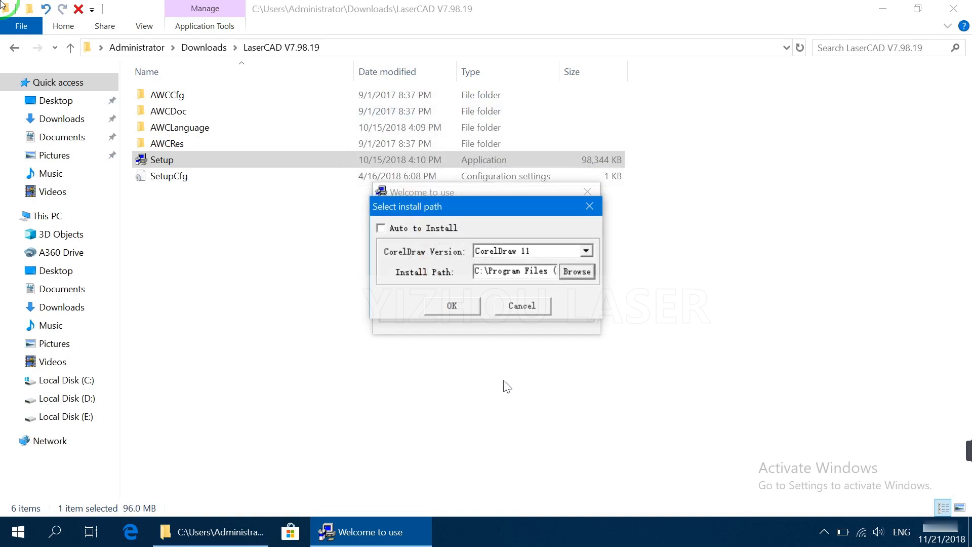
click(462, 305)
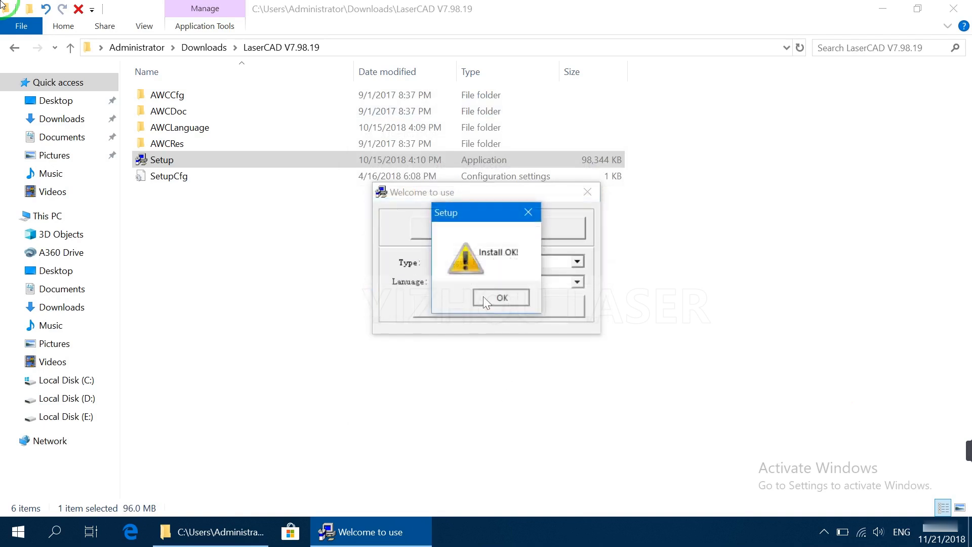
click(483, 296)
Start installing Plugin For AutoCAD in English with automatic installation turned off.
click(576, 262)
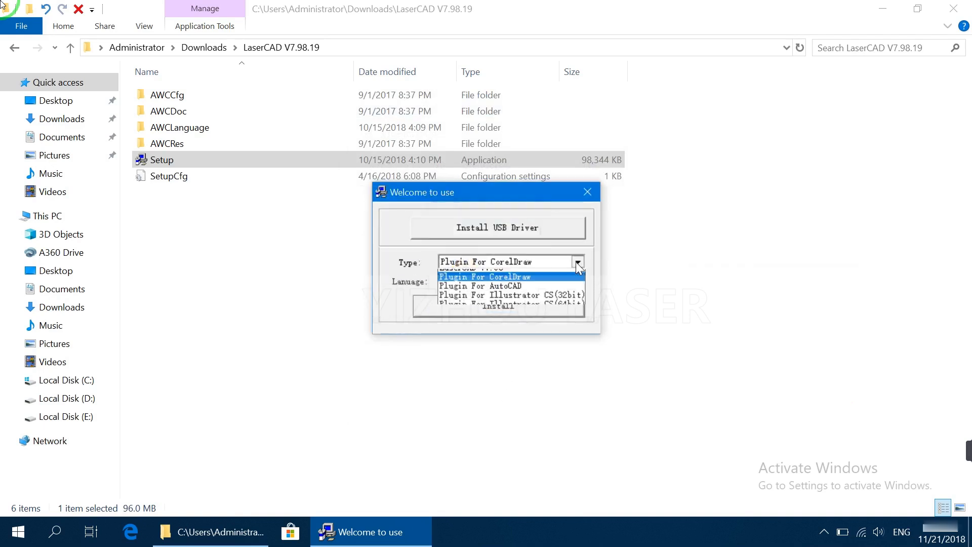
click(535, 293)
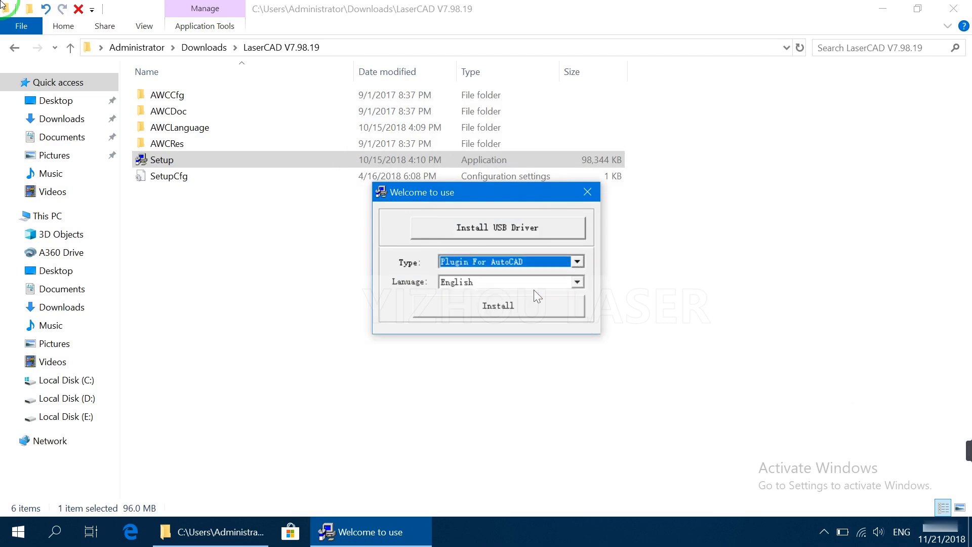
click(512, 303)
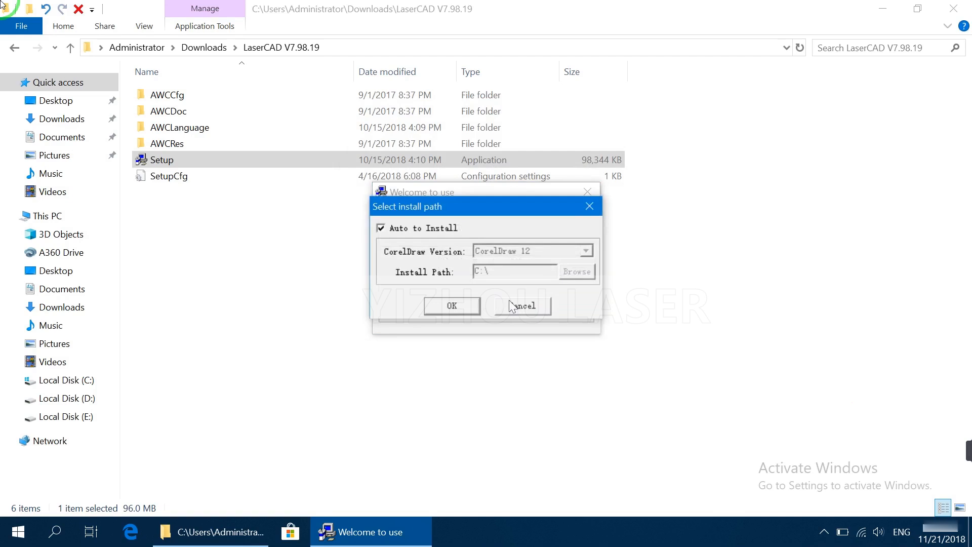
click(393, 229)
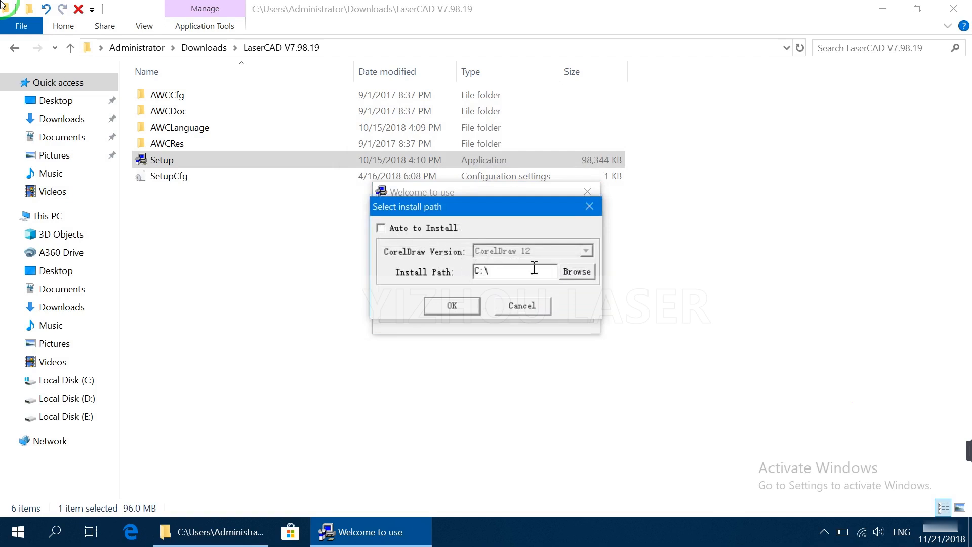
Set the install path to C:\Program Files\Autodesk\AutoCAD 2016 and complete the AutoCAD plugin installation.
click(576, 272)
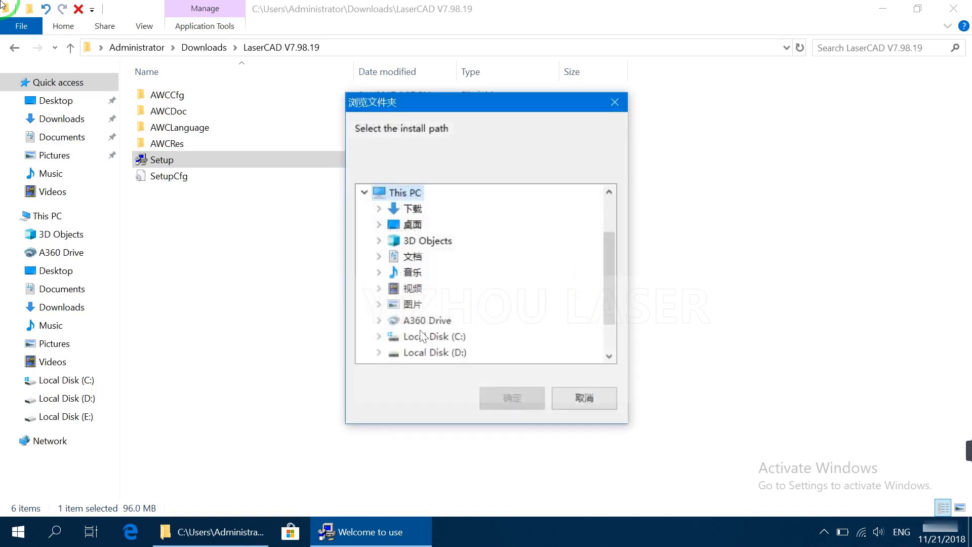
click(381, 338)
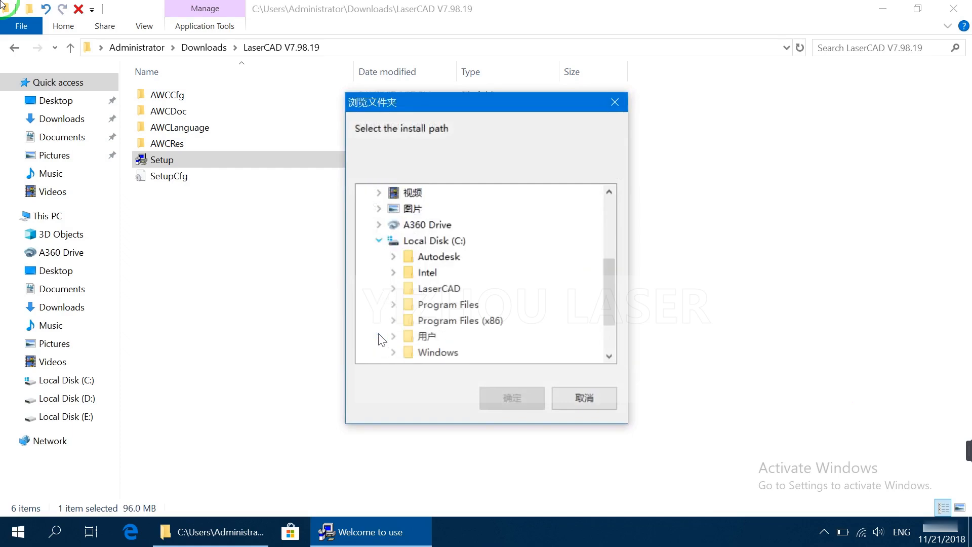
click(396, 305)
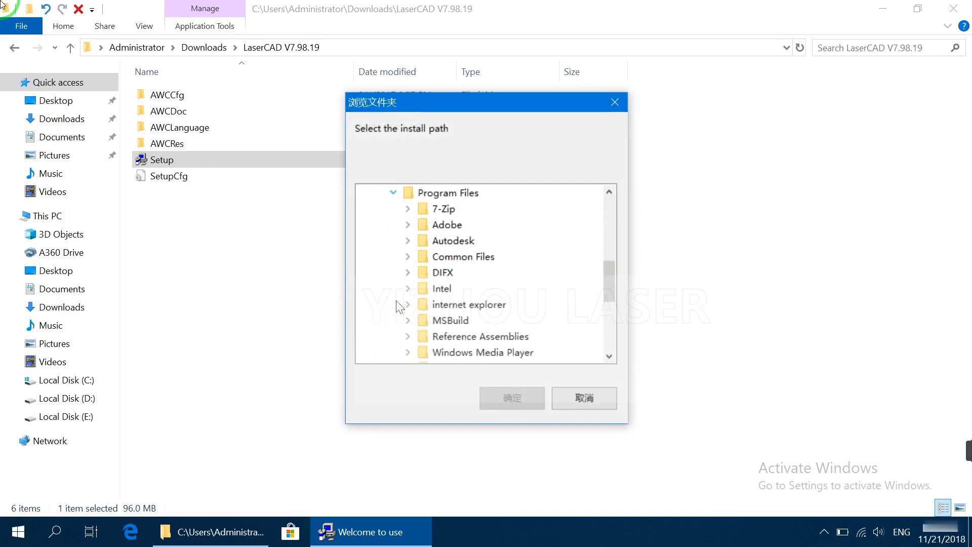
click(408, 241)
click(456, 272)
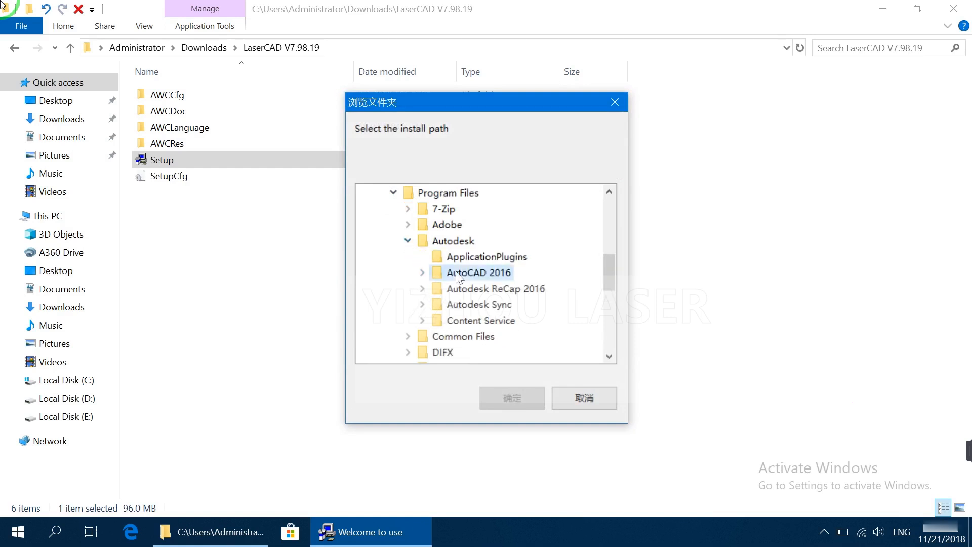
click(504, 398)
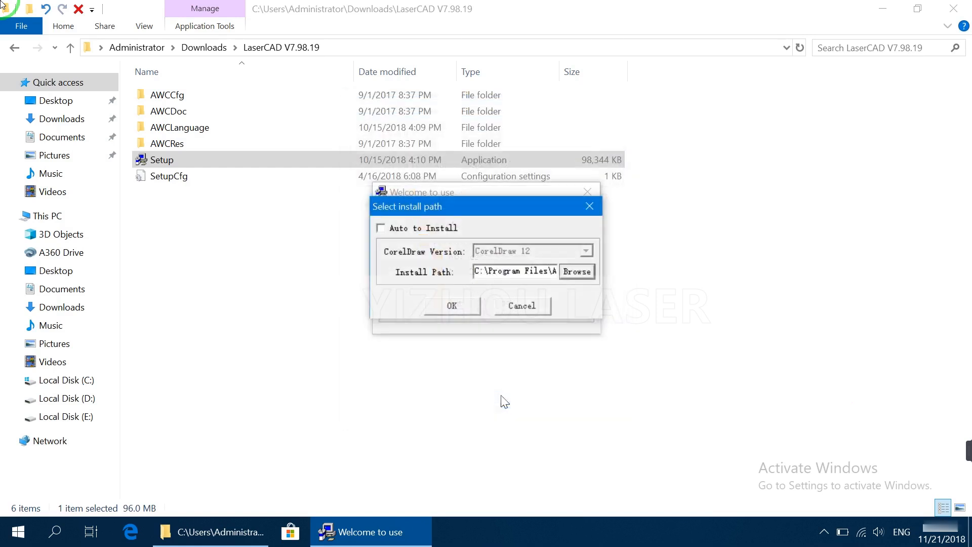
click(453, 306)
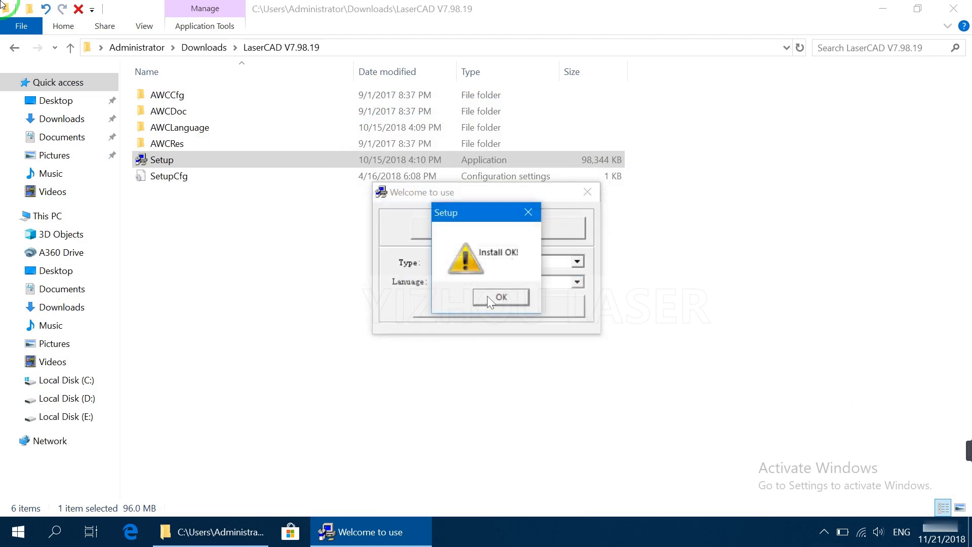
click(488, 297)
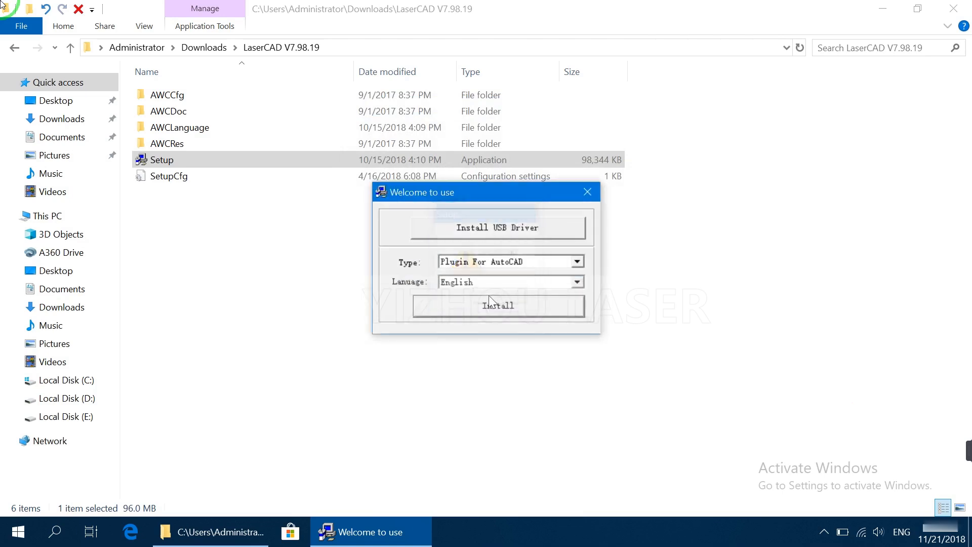
Start installing Plugin For Illustrator CS(64bit) in English.
click(571, 264)
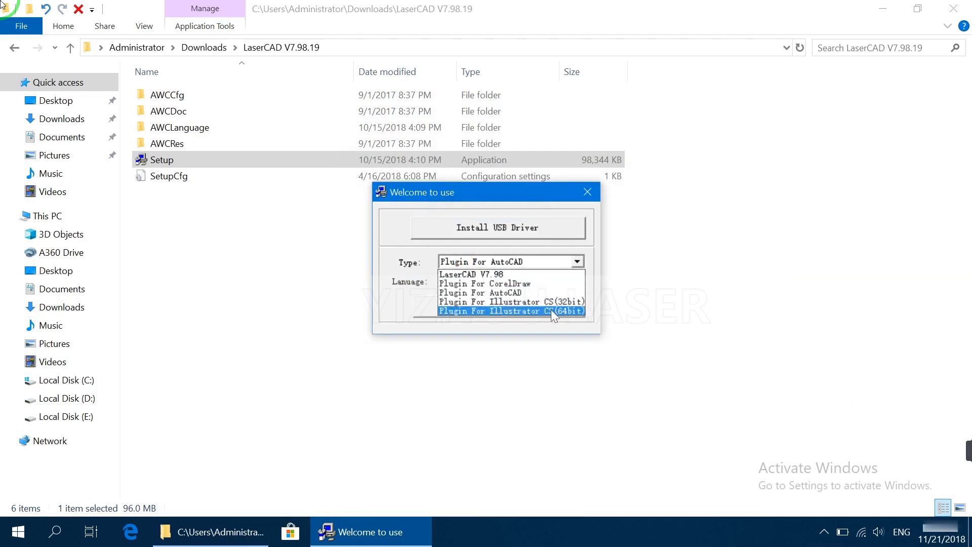
click(553, 311)
click(535, 306)
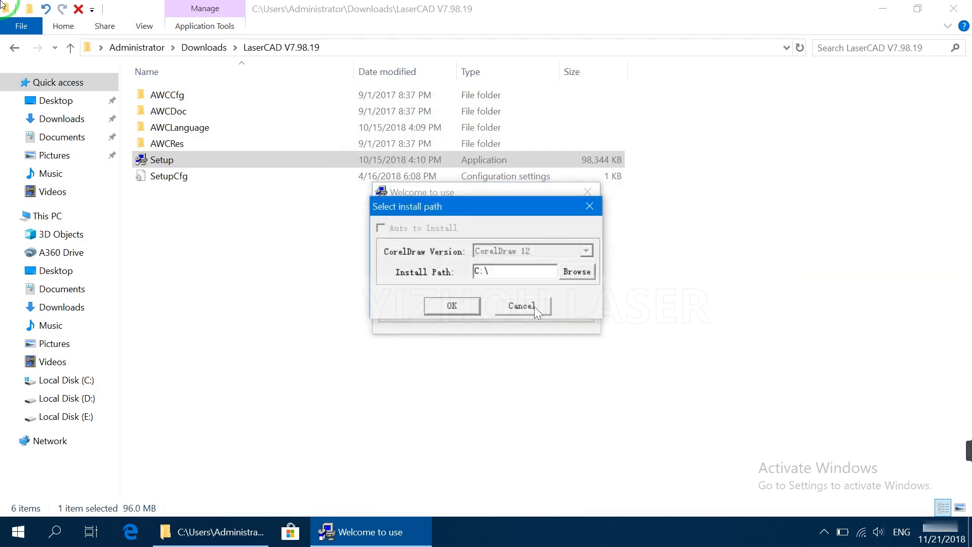
Set the install path to C:\Program Files\Adobe\Adobe Illustrator CC 2017 and complete the Illustrator plugin installation.
click(574, 274)
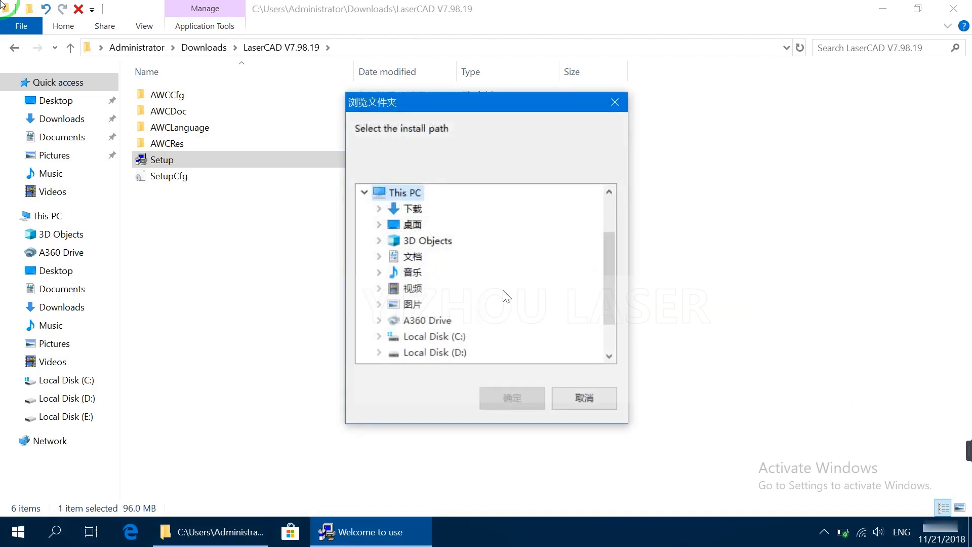
click(378, 336)
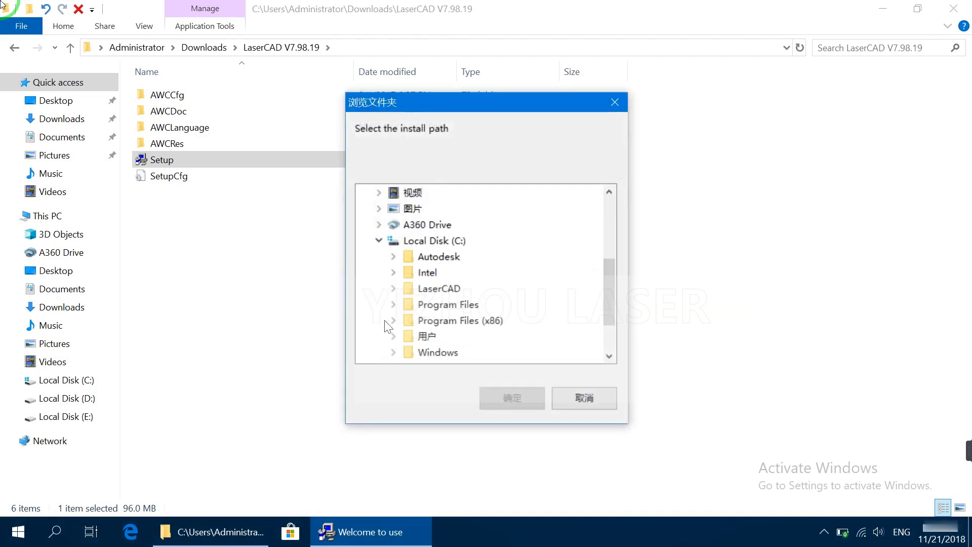
click(393, 304)
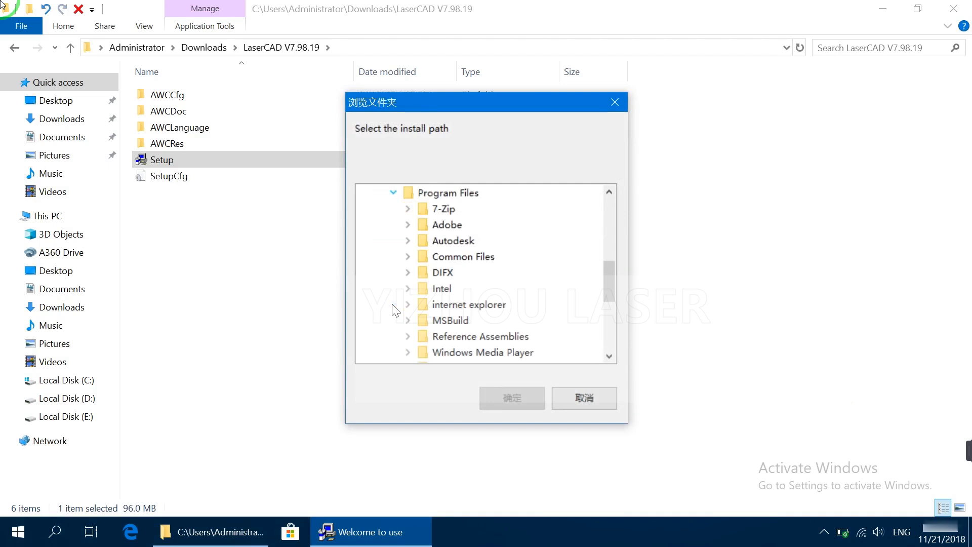
click(409, 225)
click(494, 242)
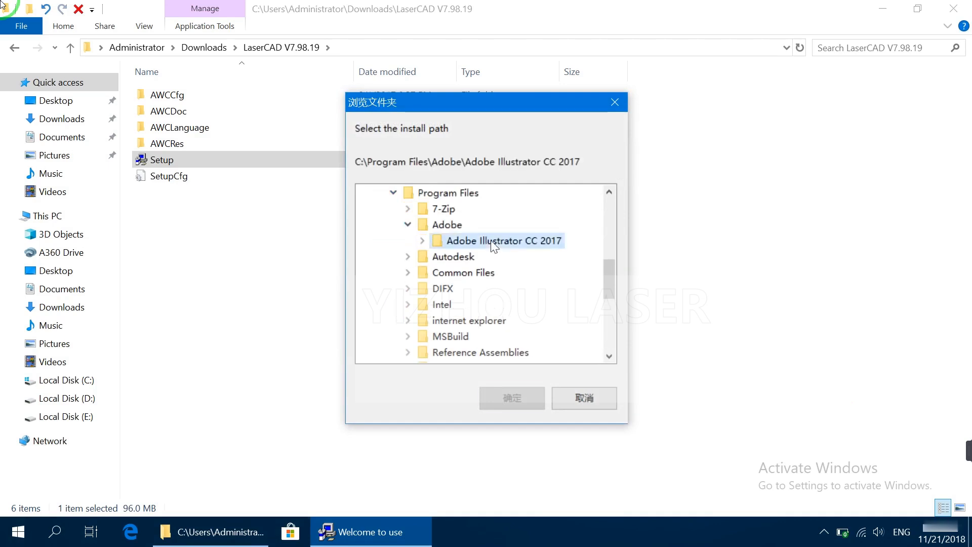
click(496, 395)
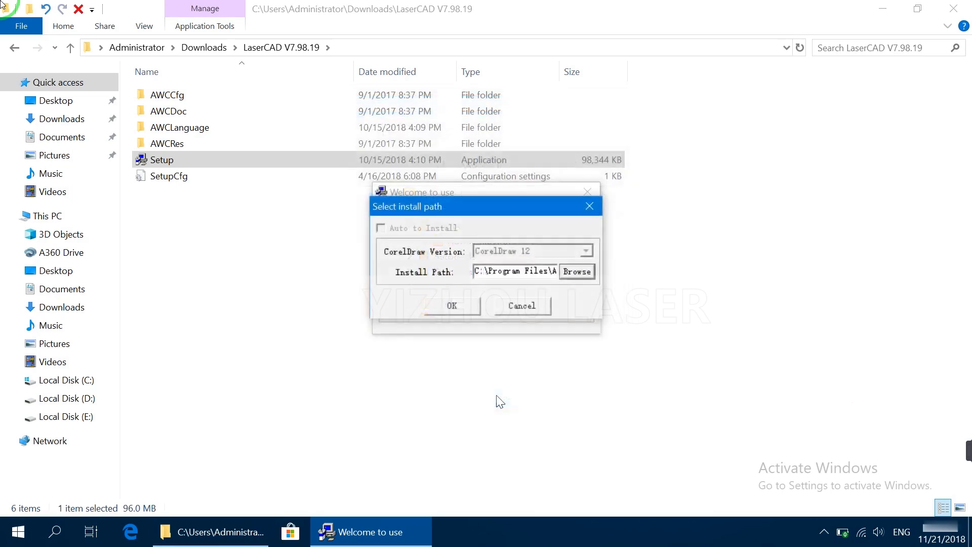
click(454, 306)
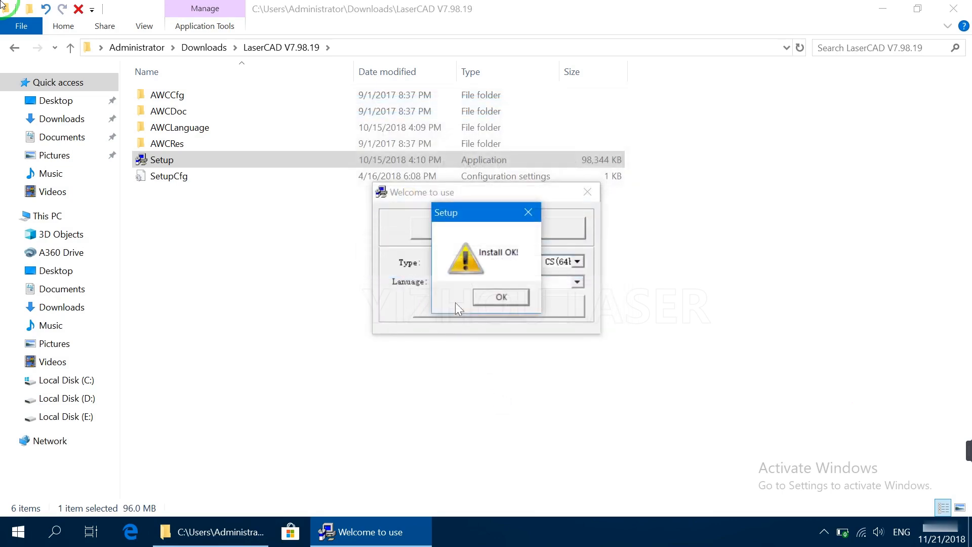
click(496, 297)
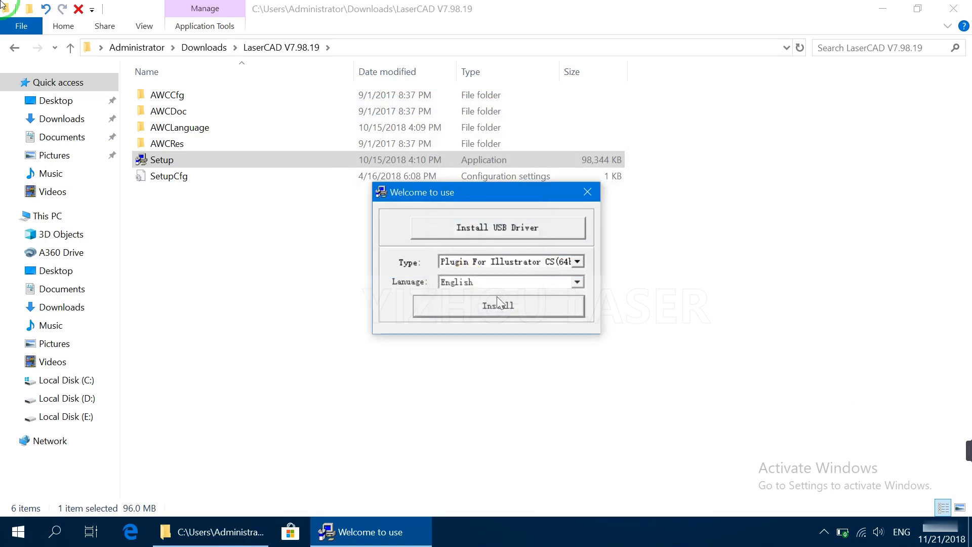
Close the setup program, launch LaserCAD V7.98 from the desktop, and minimize its window.
click(588, 192)
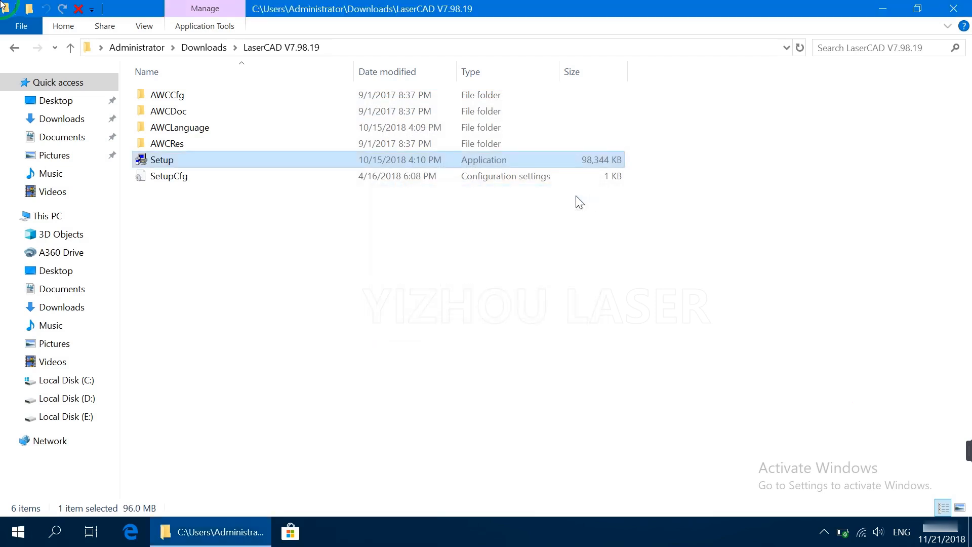
click(890, 9)
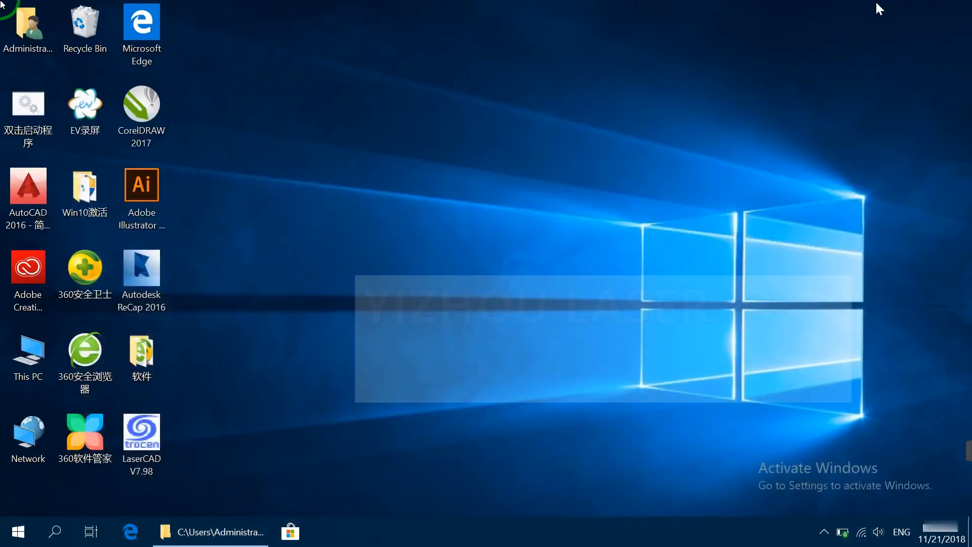
double_click(151, 431)
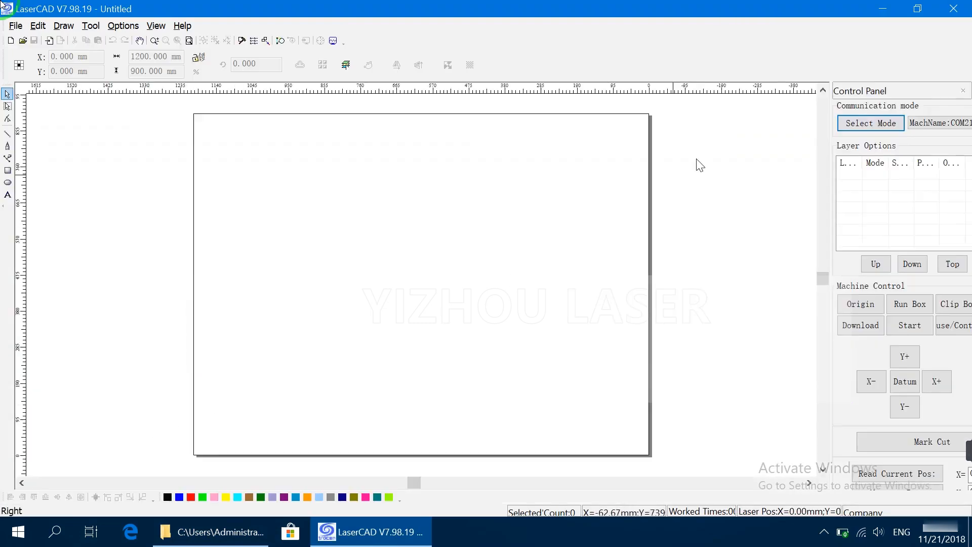
click(882, 9)
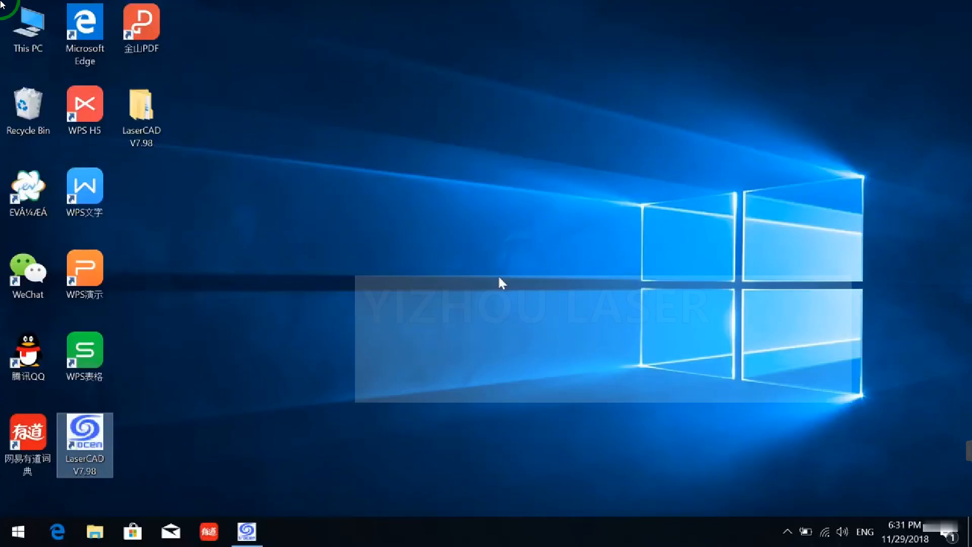
Open the SoftCfg configuration file from the C:\LaserCAD\AWCCfg folder in Notepad.
double_click(35, 38)
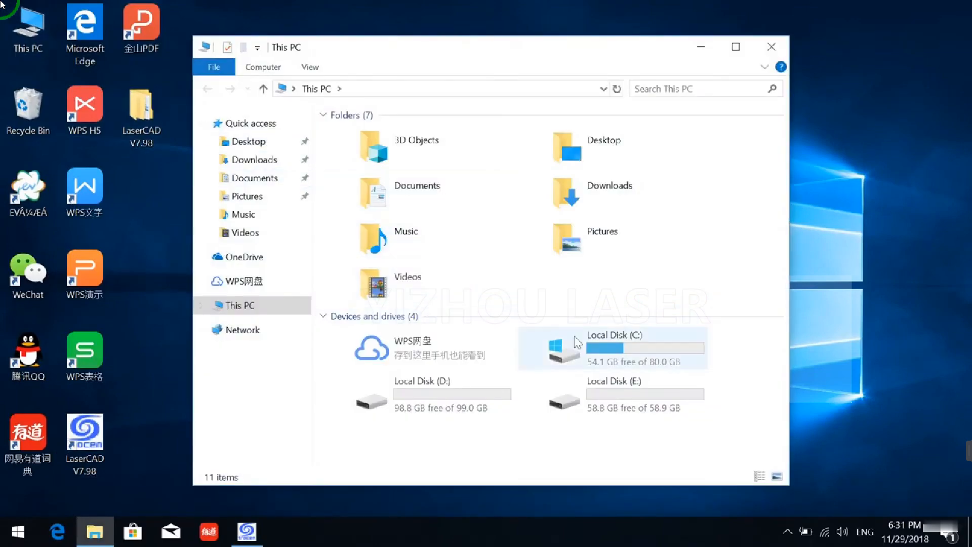
double_click(627, 344)
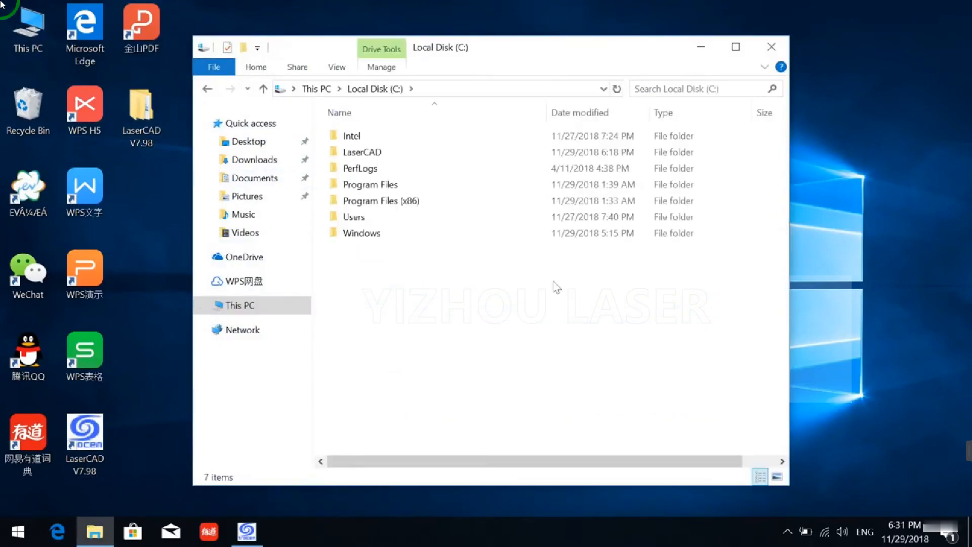
double_click(373, 152)
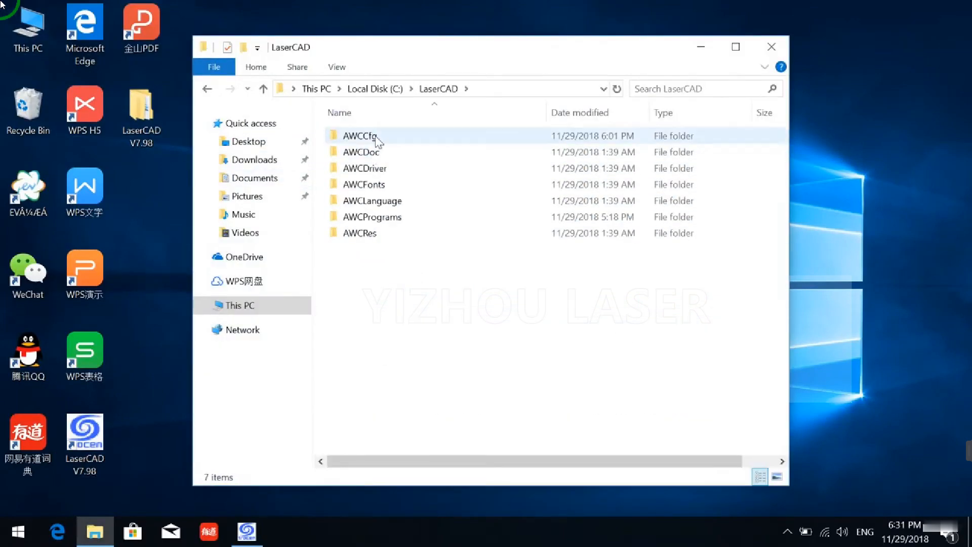
double_click(377, 137)
double_click(371, 168)
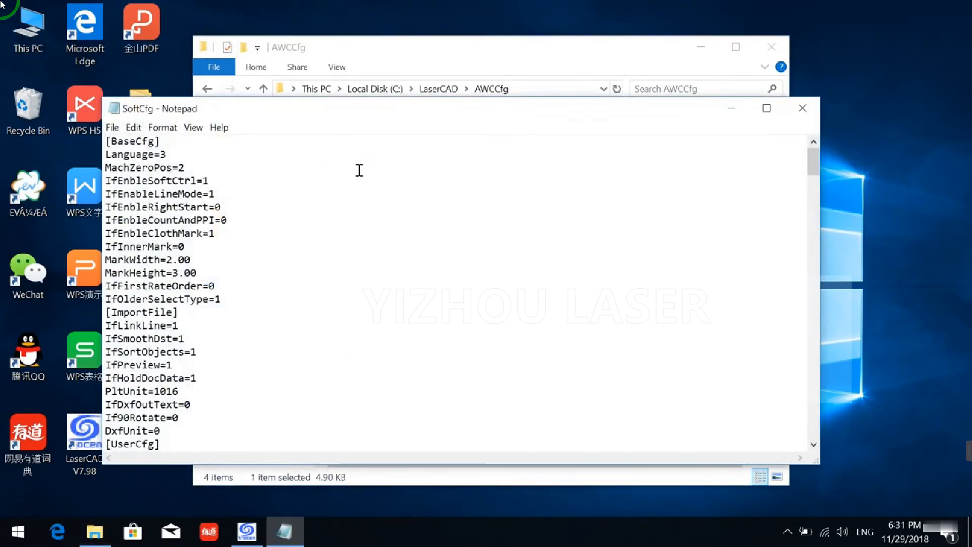
Set IfEnbleCountAndPPI to 1 in SoftCfg, save the file, and close its folder window.
drag(221, 219, 229, 219)
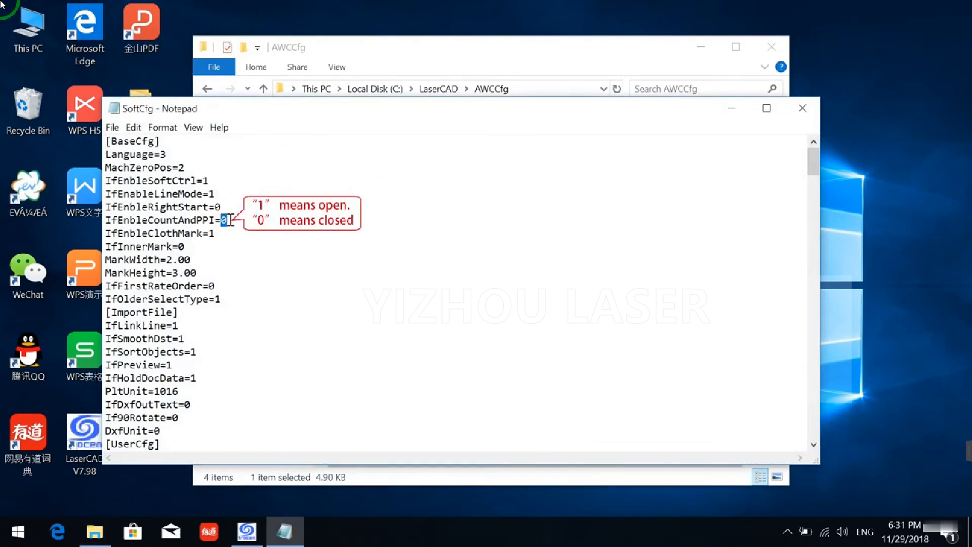
text(1)
click(802, 108)
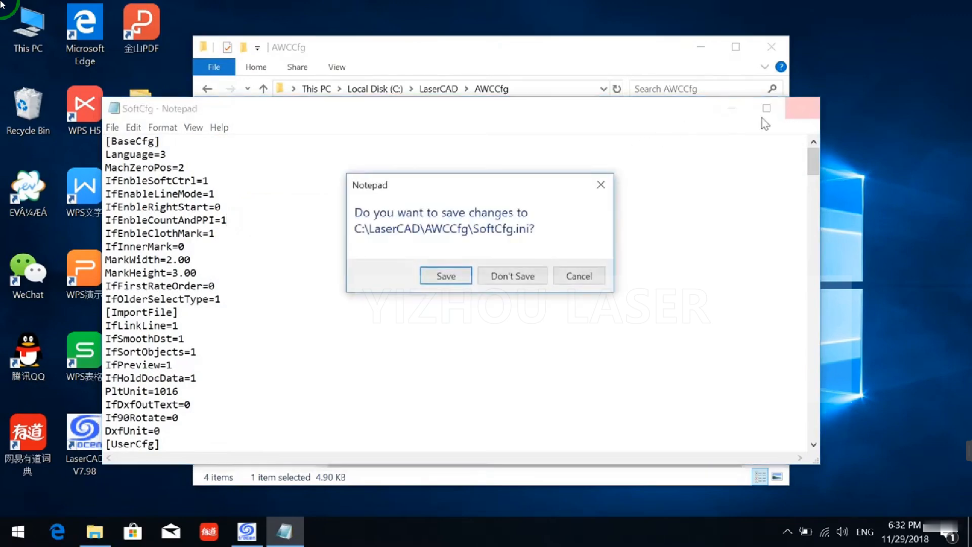
click(462, 275)
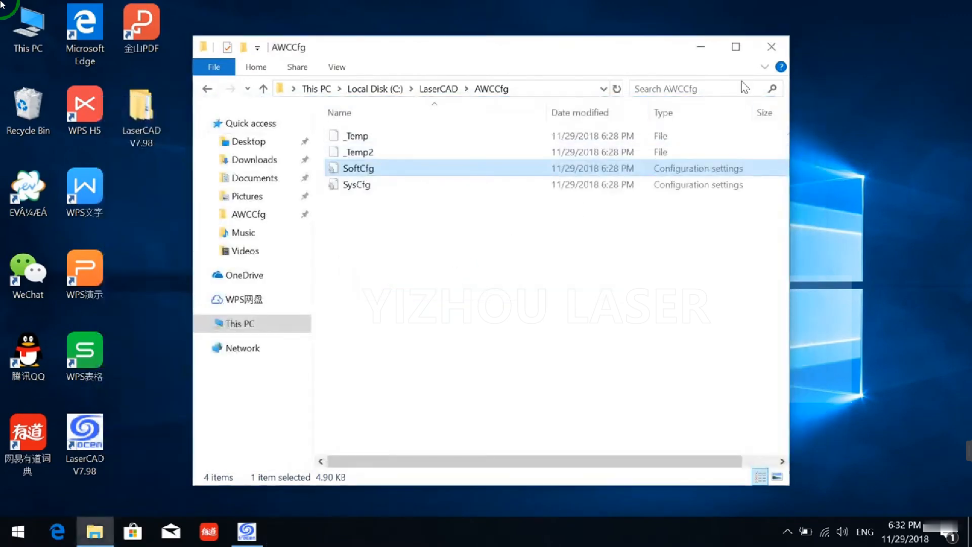
click(771, 47)
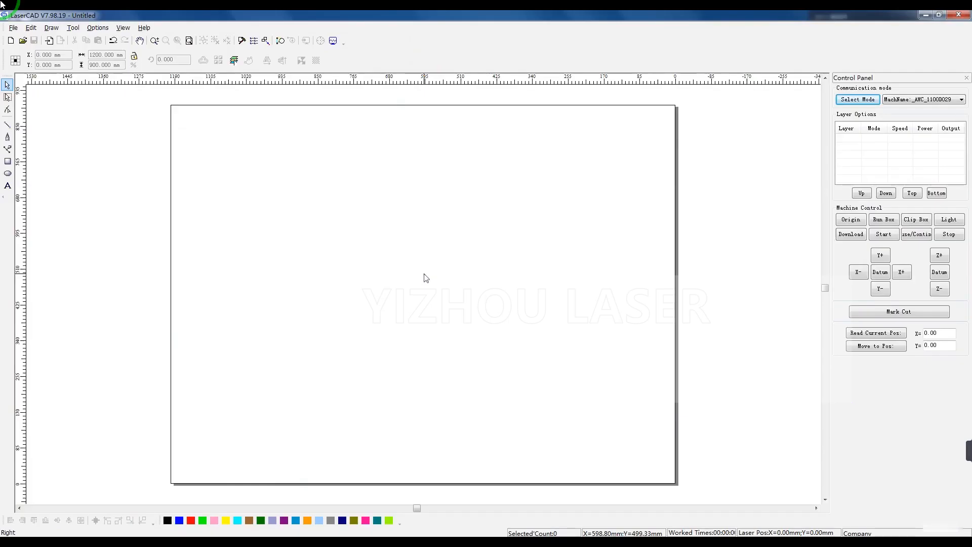
Draw a diagonal line about 159 mm wide and 168 mm high, plus a vertical line about 197 mm long, near the work area's upper edge.
click(5, 127)
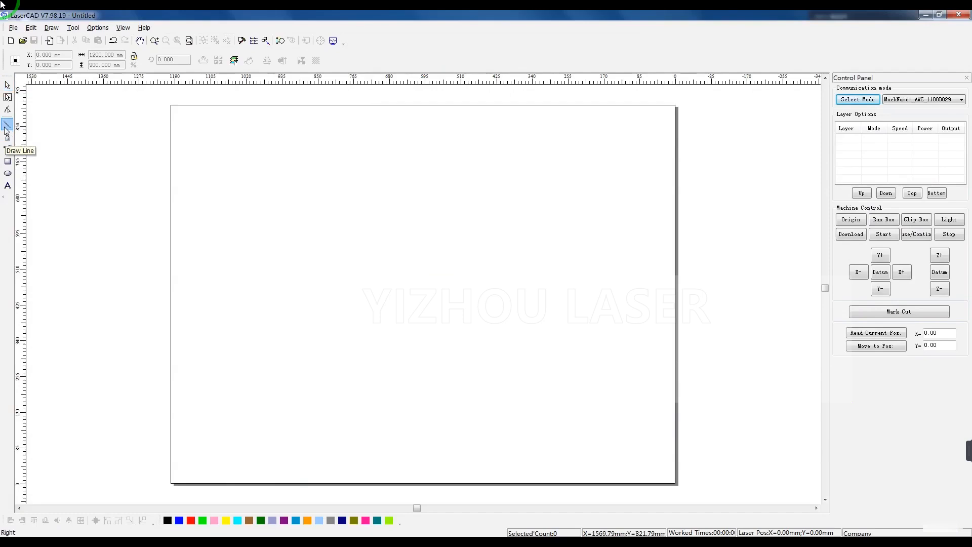
click(264, 194)
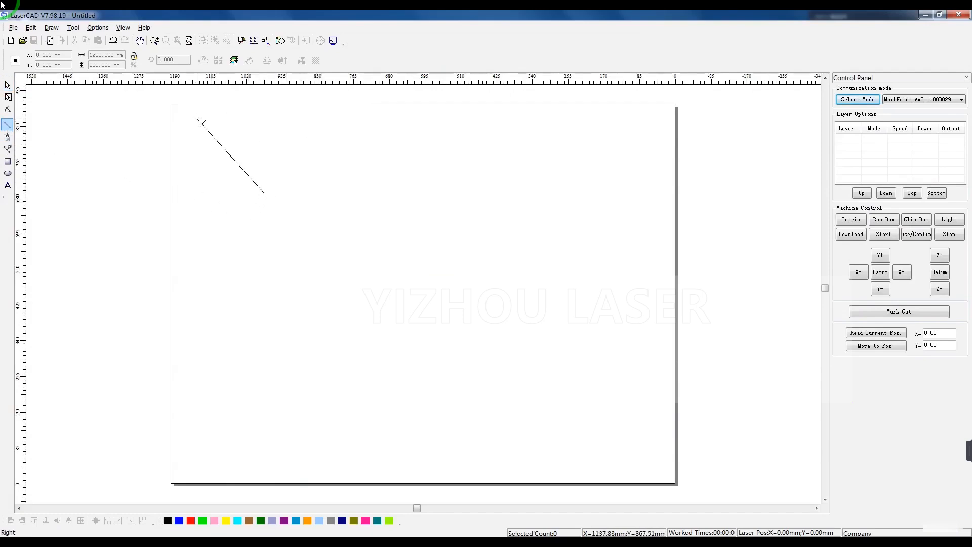
right_click(197, 191)
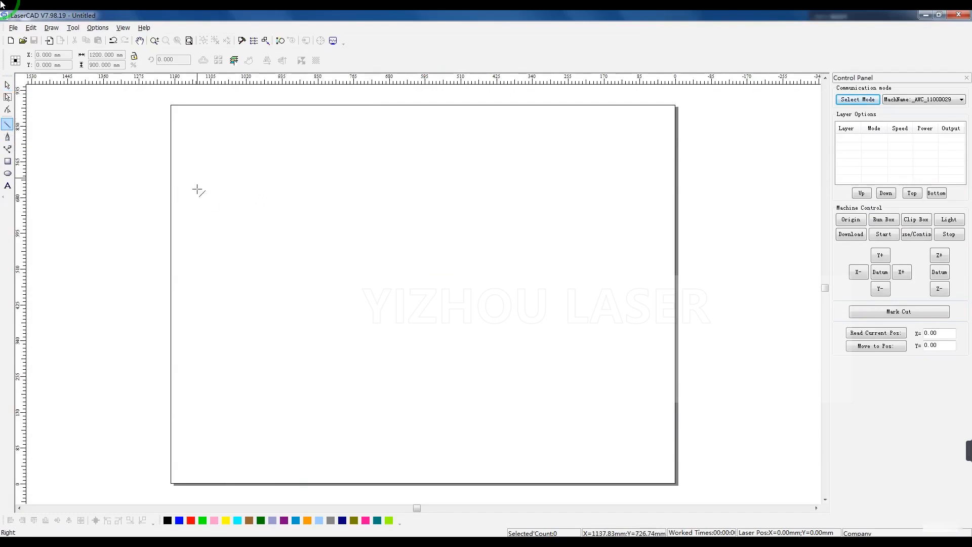
click(330, 122)
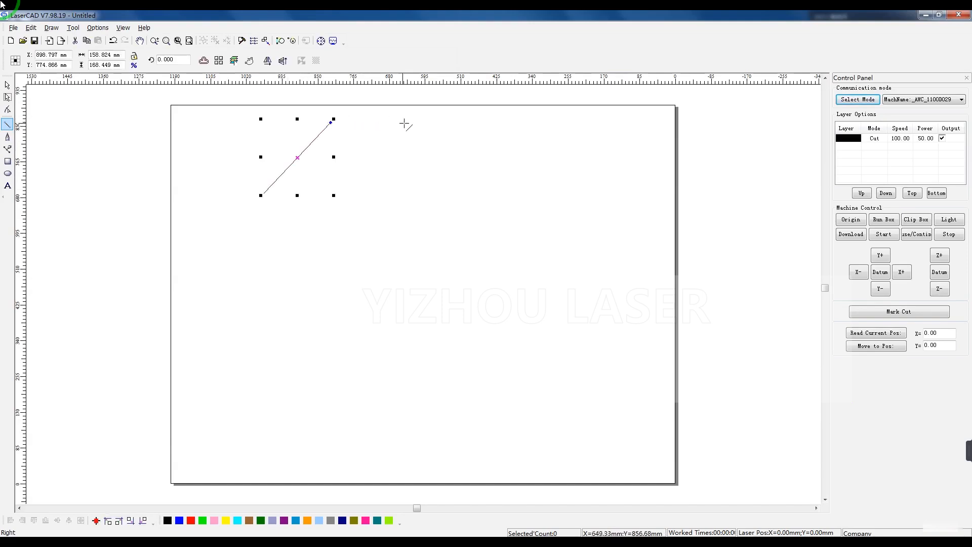
ctrl+drag(432, 188, 430, 202)
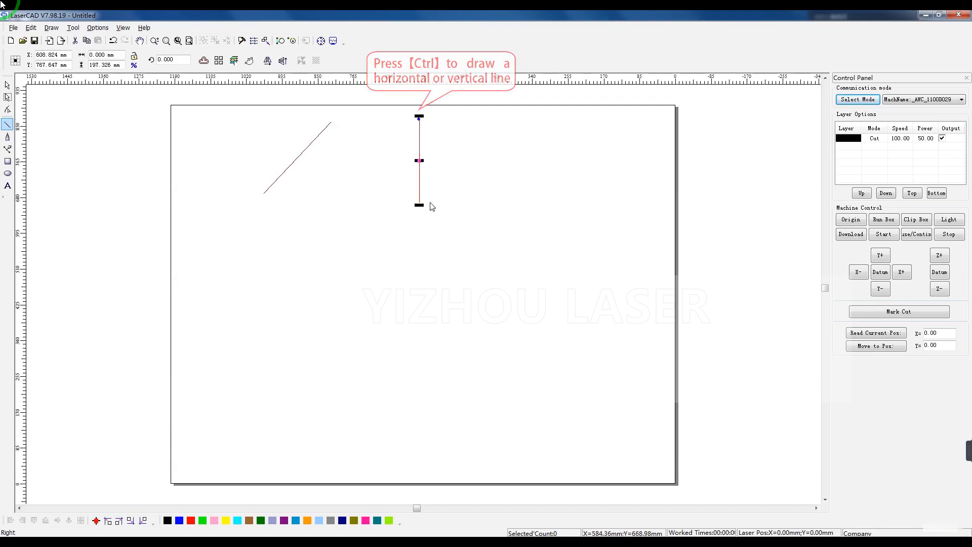
click(7, 86)
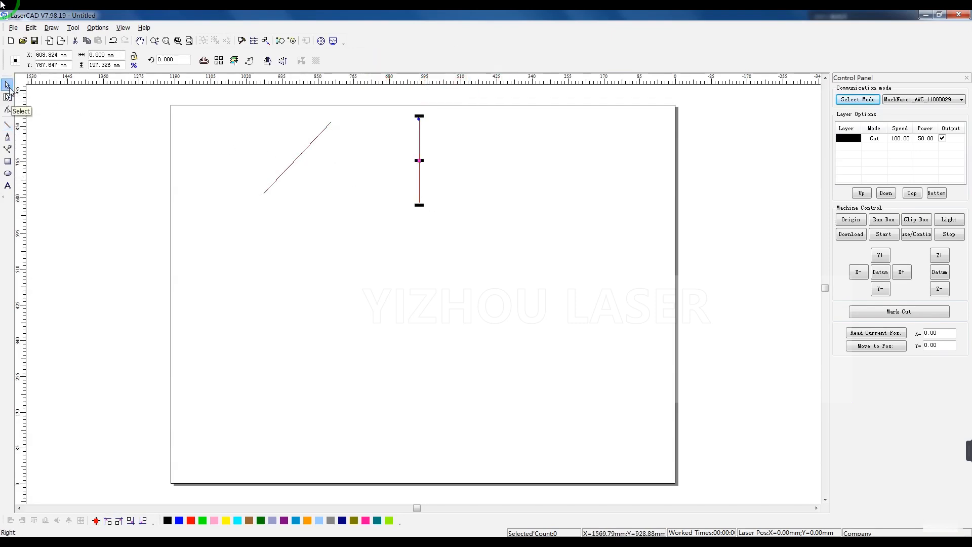
Draw a three-segment zigzag polyline about 291 mm wide and 191 mm high beside the vertical line.
click(8, 138)
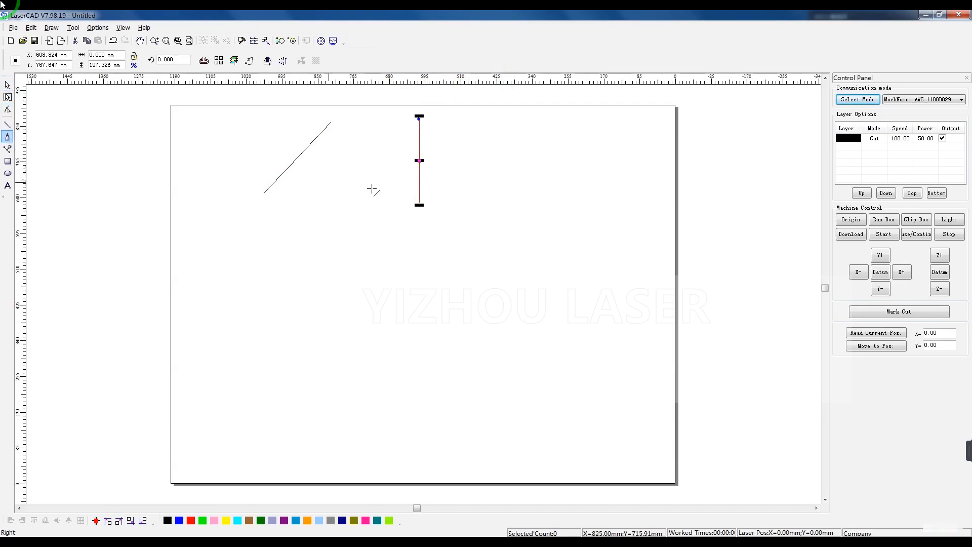
click(508, 198)
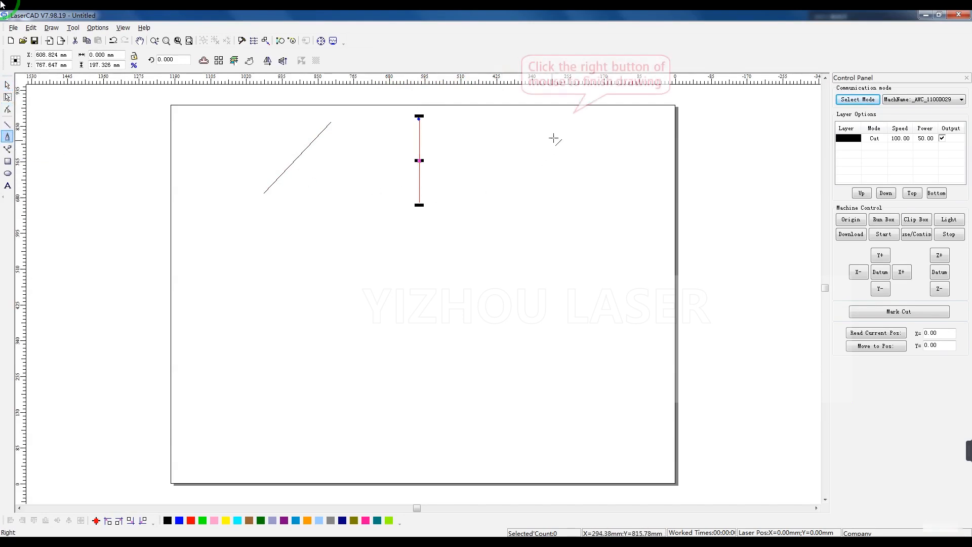
click(586, 200)
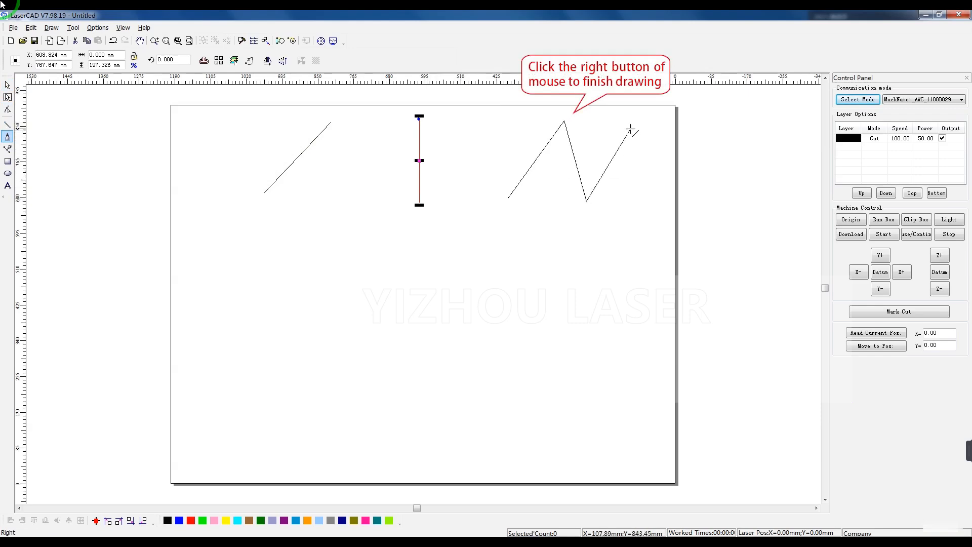
click(630, 129)
right_click(631, 129)
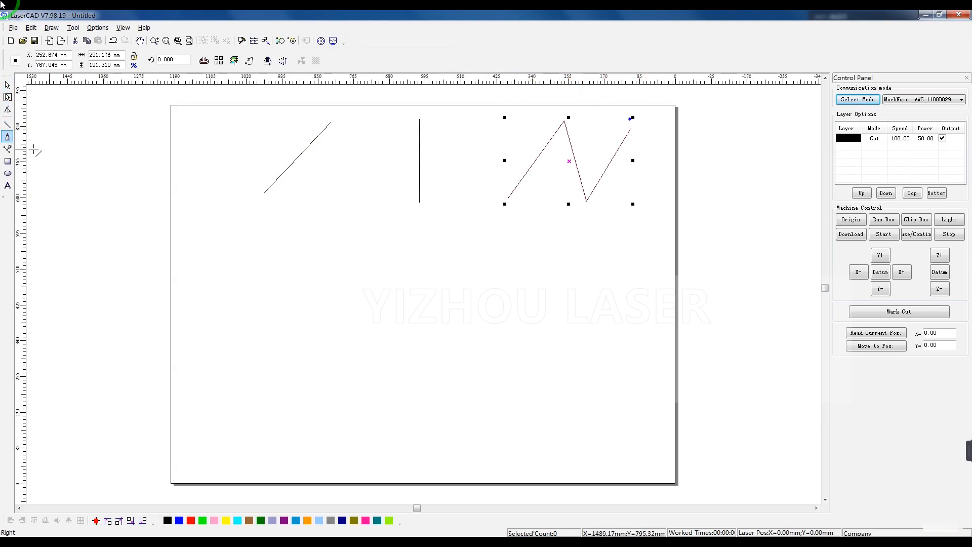
Draw a smooth wave-shaped Bezier curve through four points below the diagonal and vertical lines.
click(8, 150)
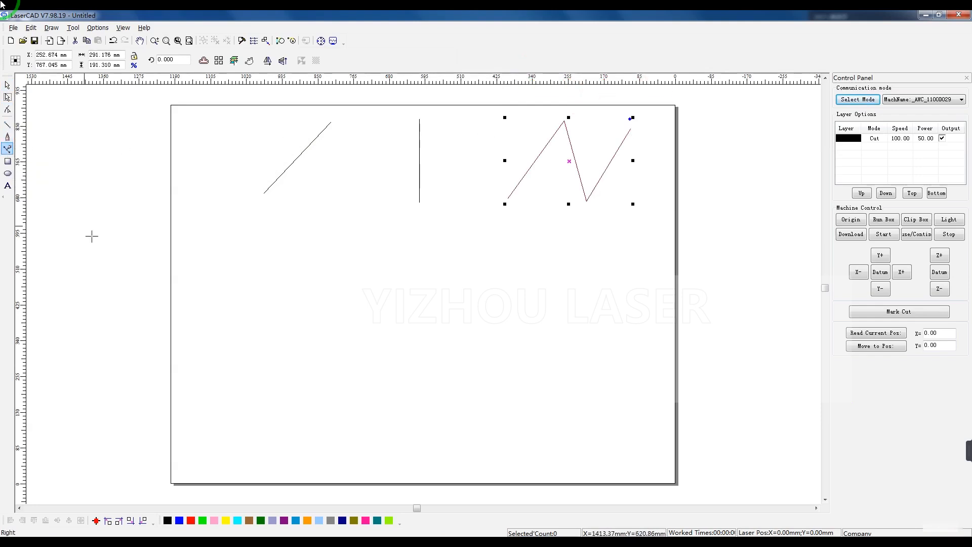
click(214, 300)
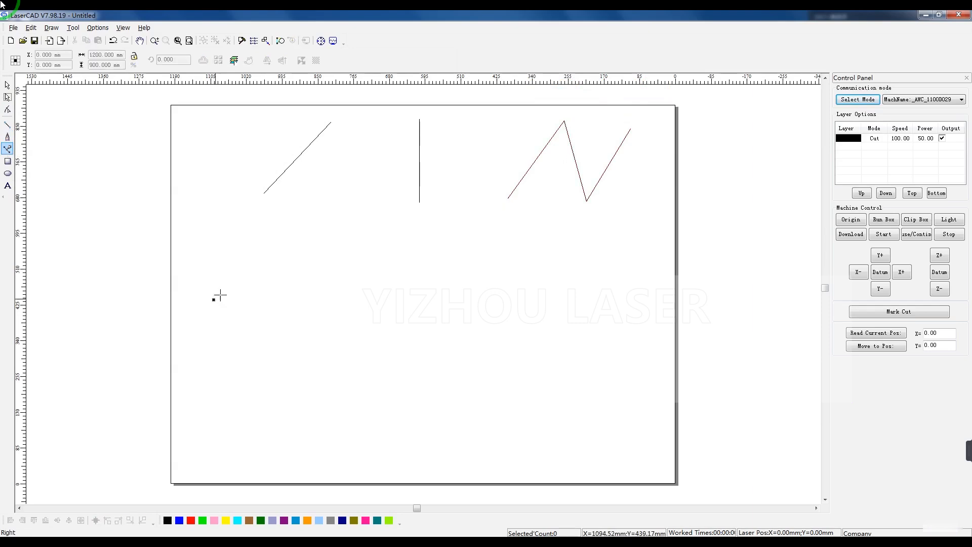
drag(280, 226, 312, 228)
drag(340, 302, 365, 301)
click(404, 226)
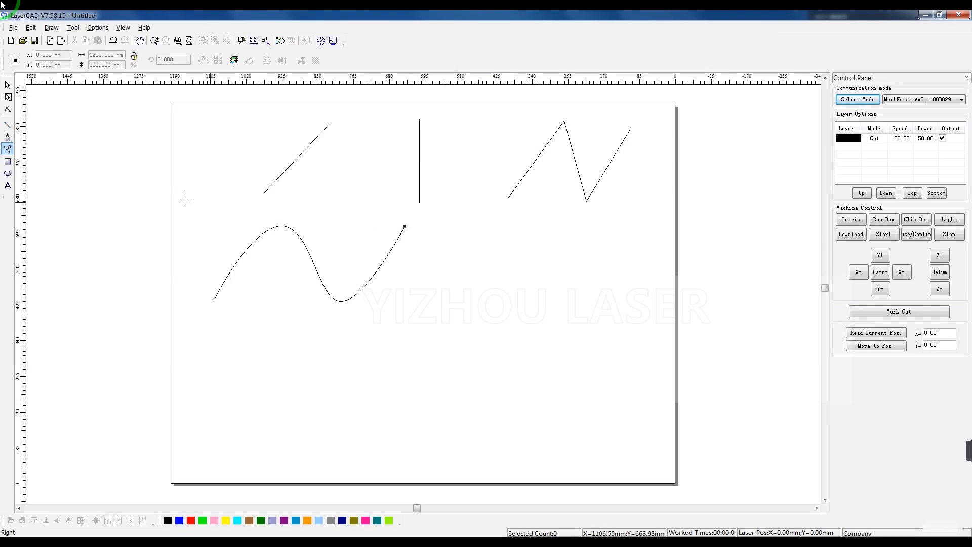
Draw a rectangle about 214 by 128 mm beside the wave curve, plus a square about 190 mm per side beneath the zigzag polyline.
click(8, 161)
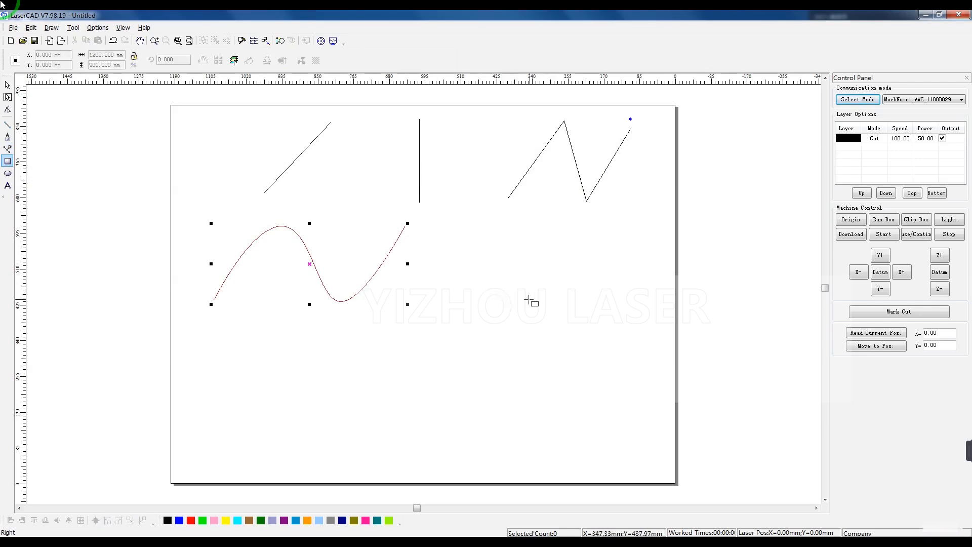
drag(528, 300, 529, 299)
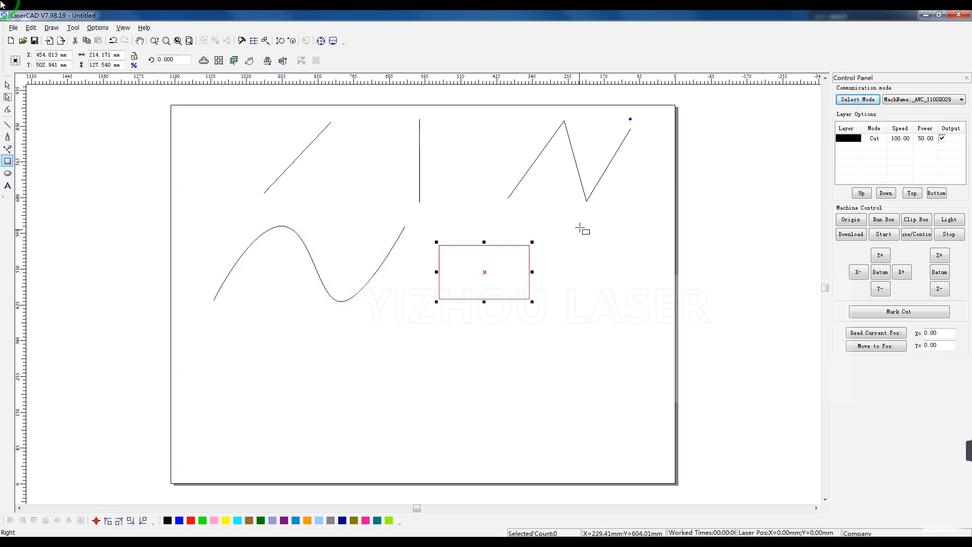
ctrl+drag(562, 229, 642, 295)
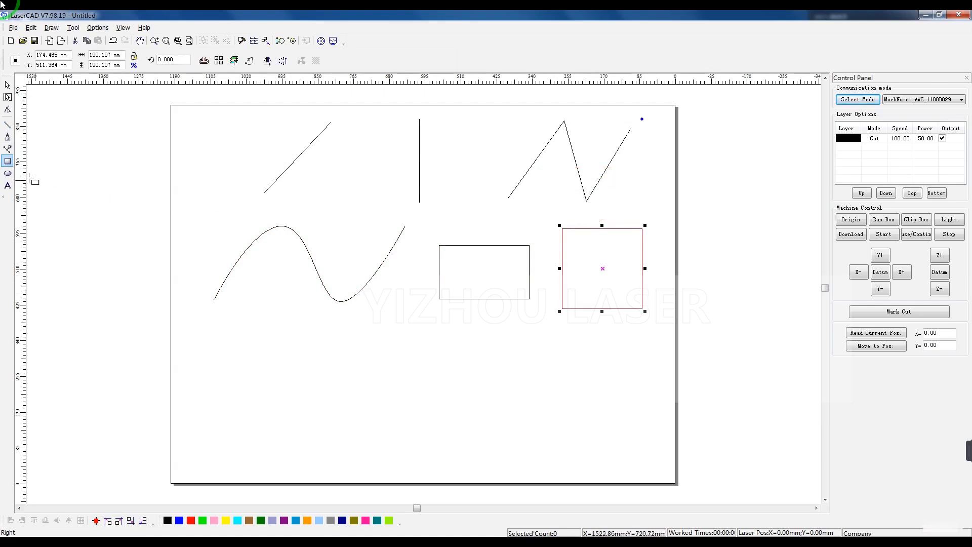
Draw a wide ellipse below the wave curve and a perfect circle about 227 mm in diameter beside it.
click(7, 173)
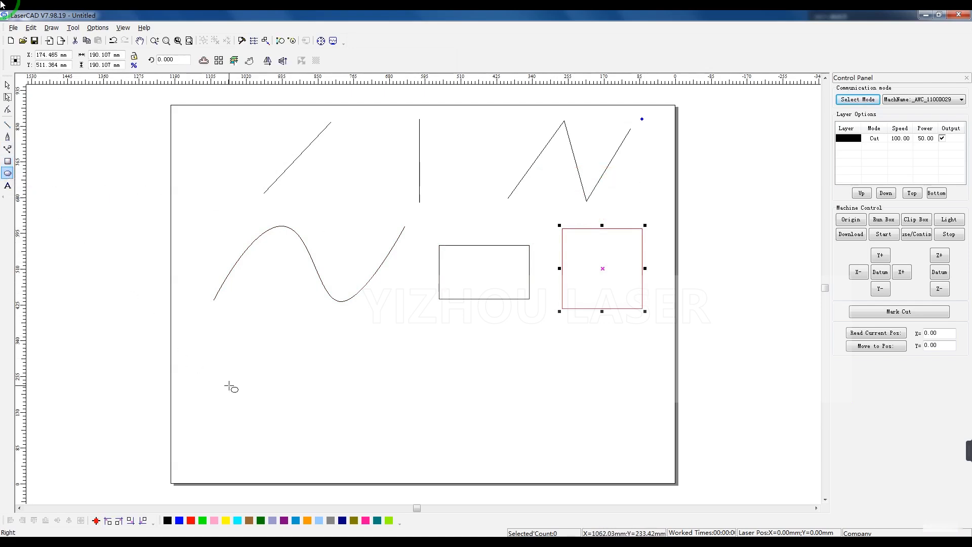
drag(225, 378, 347, 437)
ctrl+drag(389, 350, 462, 444)
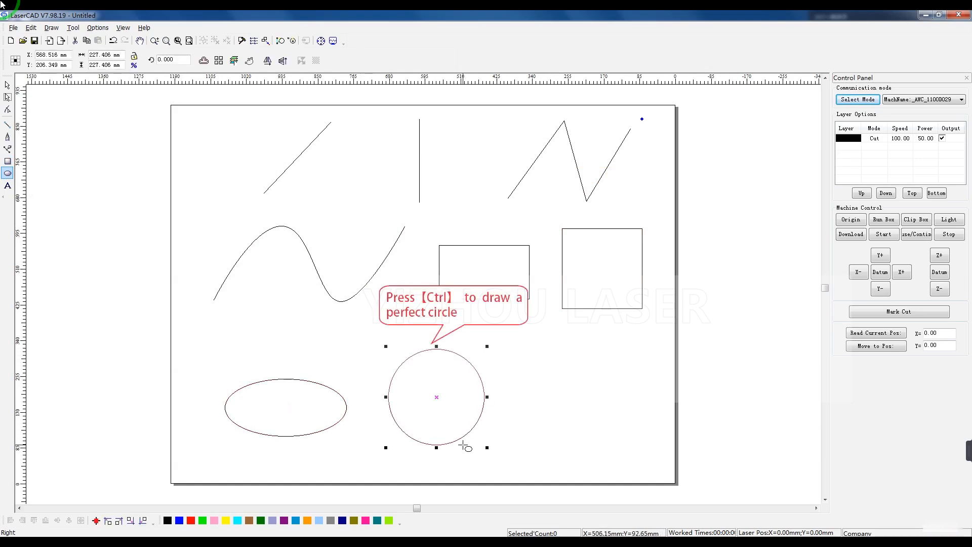
Add the text "Shenzhen Trocen Automation Technology .,Ltd" beside the circle, using the TrueType font Arial at size 24.
click(11, 191)
click(527, 393)
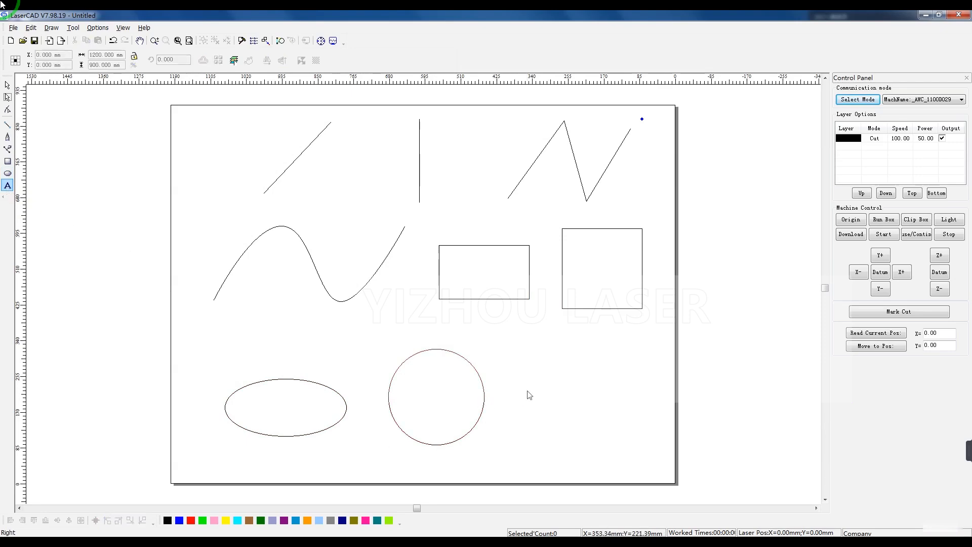
key(ctrl+a)
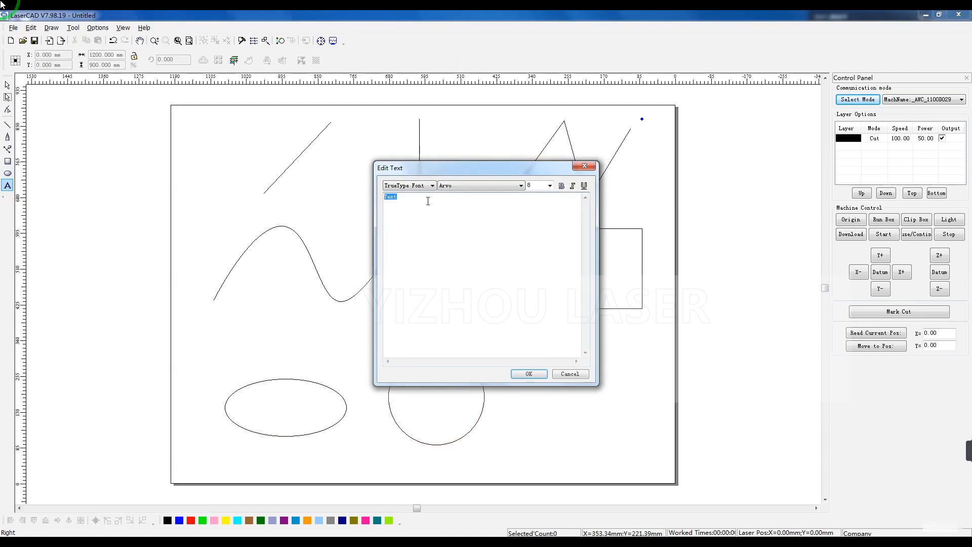
text(Shenzhen Trocen Automation Technology .,Ltd)
click(521, 186)
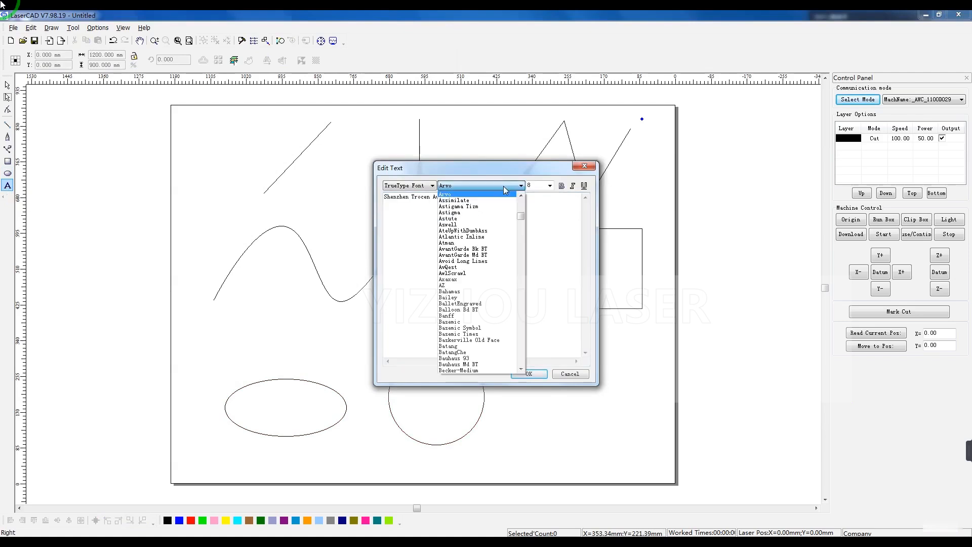
drag(521, 218, 521, 215)
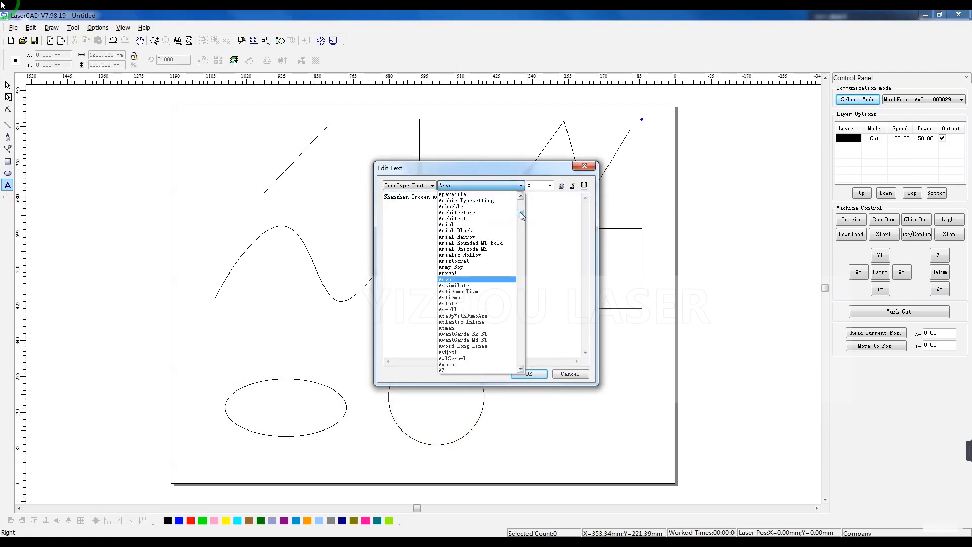
click(464, 224)
click(550, 186)
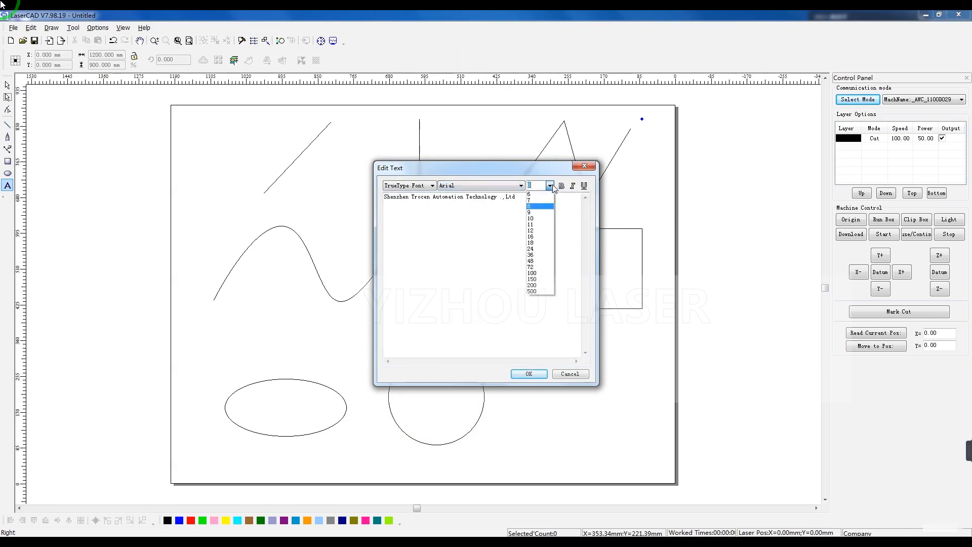
click(542, 248)
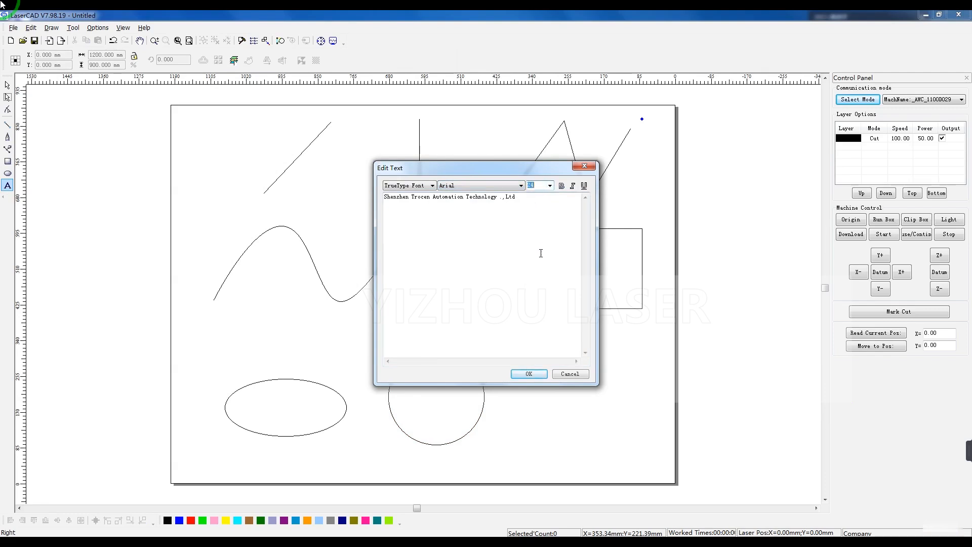
click(528, 373)
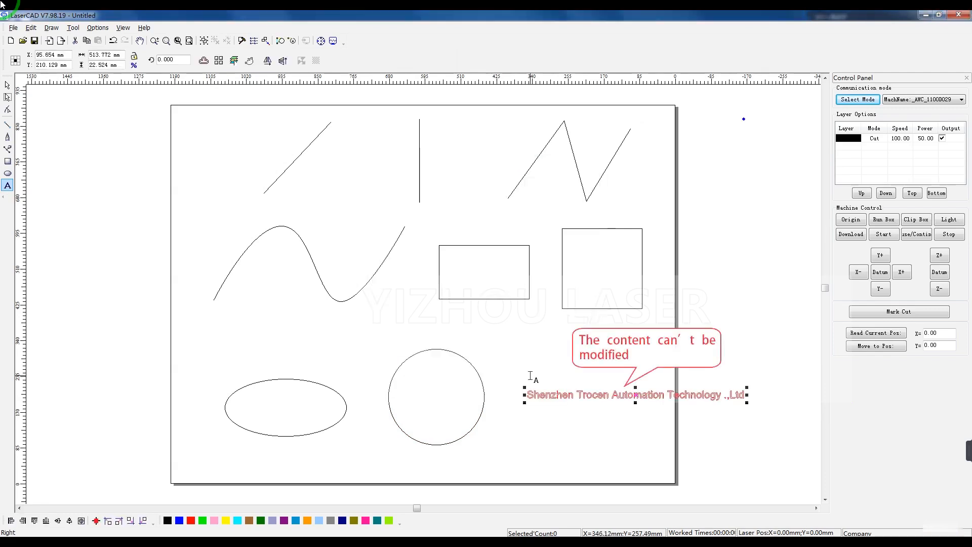
Edit nodes by moving the diagonal line's upper endpoint to the far side of its lower endpoint, and shift the rectangle's lower-left corner node.
click(7, 110)
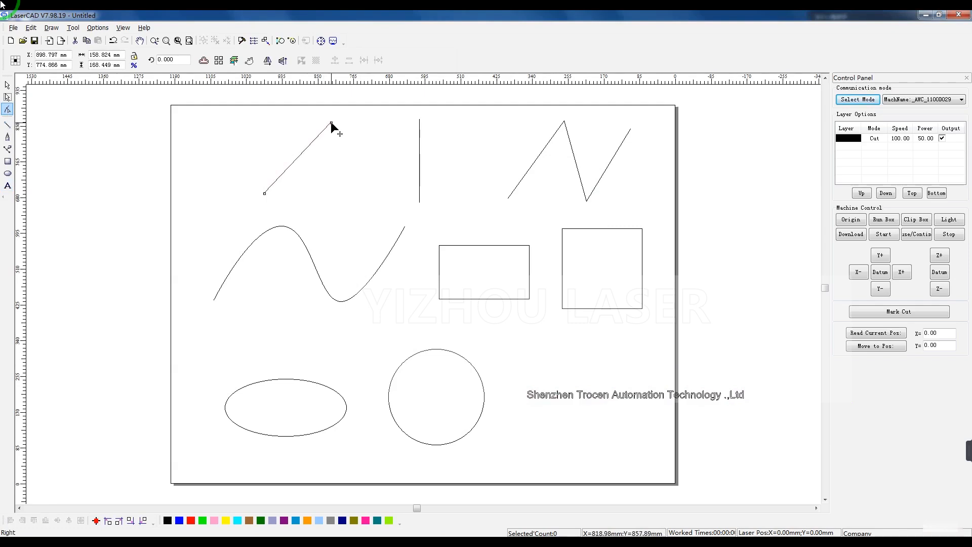
drag(330, 123, 234, 134)
click(439, 298)
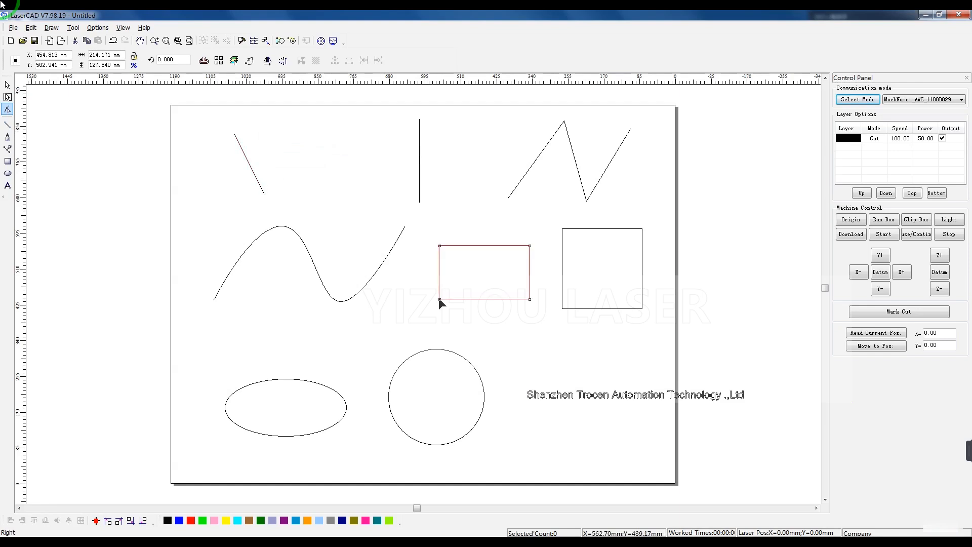
mouse_move(439, 299)
mouse_down()
mouse_move(461, 282)
mouse_move(407, 279)
mouse_move(441, 310)
mouse_move(435, 298)
mouse_up()
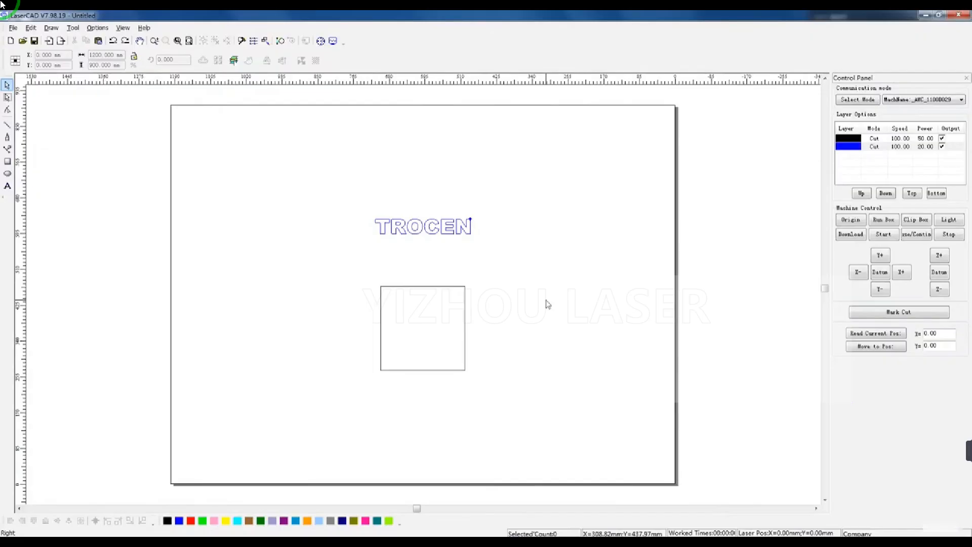
Set the black layer's work mode to Engrave with 12% power and a speed of 500.
double_click(867, 140)
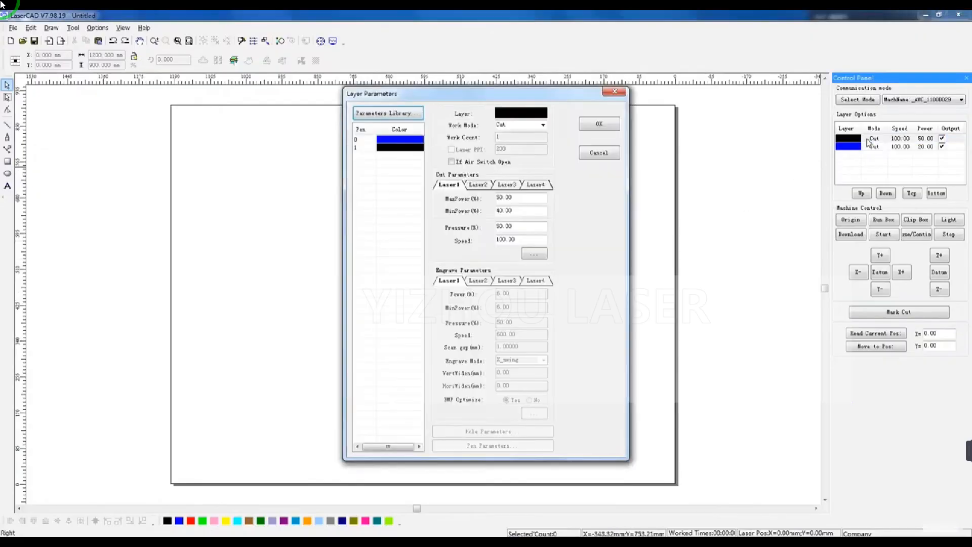
click(542, 124)
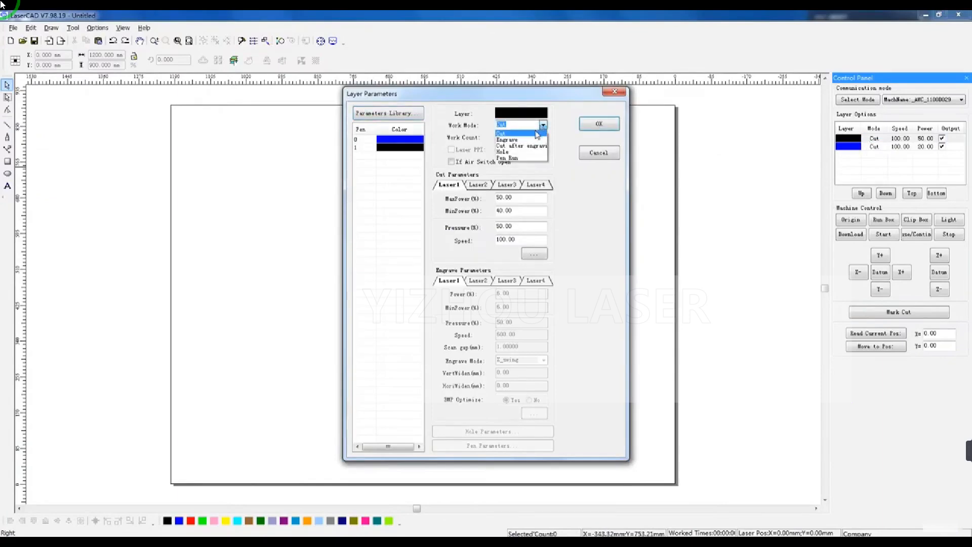
click(533, 142)
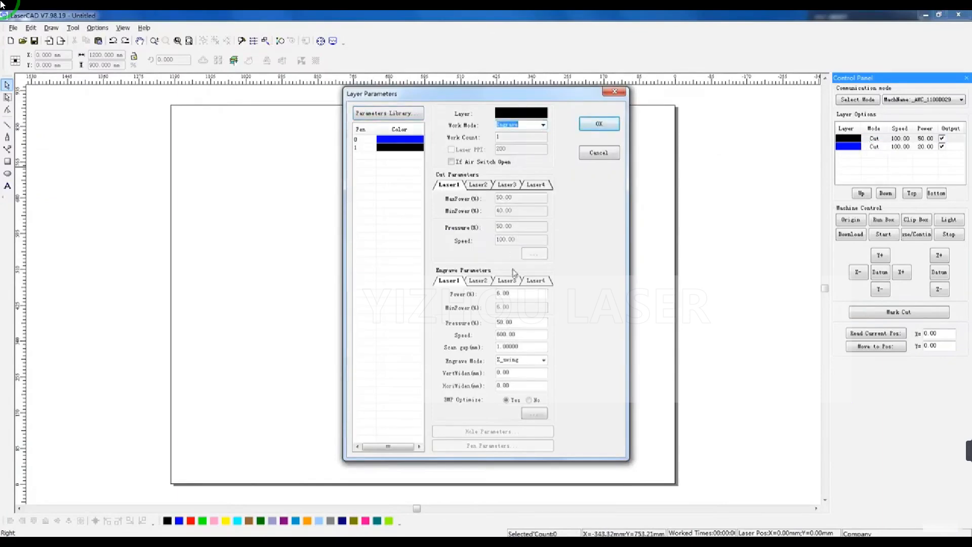
double_click(514, 293)
text(12)
double_click(522, 334)
text(500)
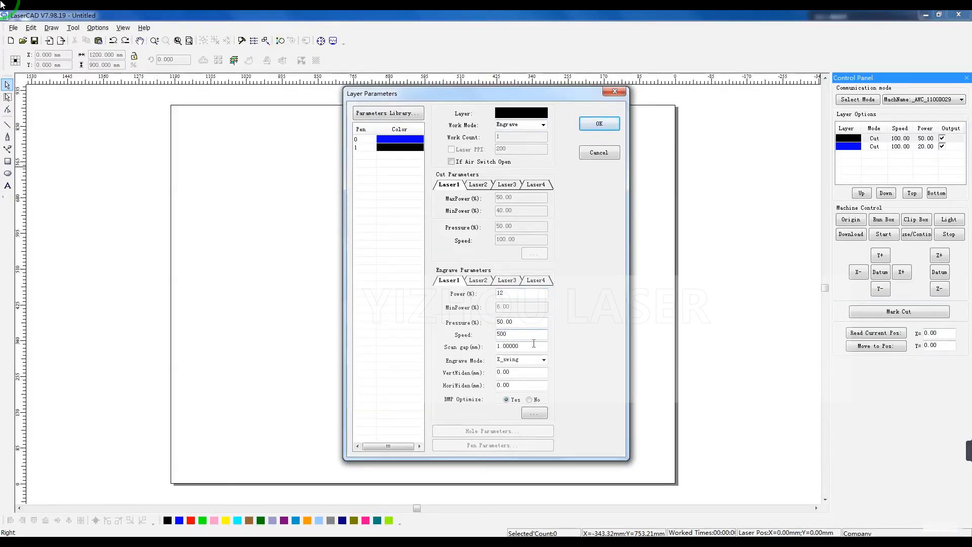
Set the black layer's scan gap to 0.08 mm, keep the X_swing engrave mode, and apply the layer parameters.
double_click(534, 345)
text(0.08)
click(544, 359)
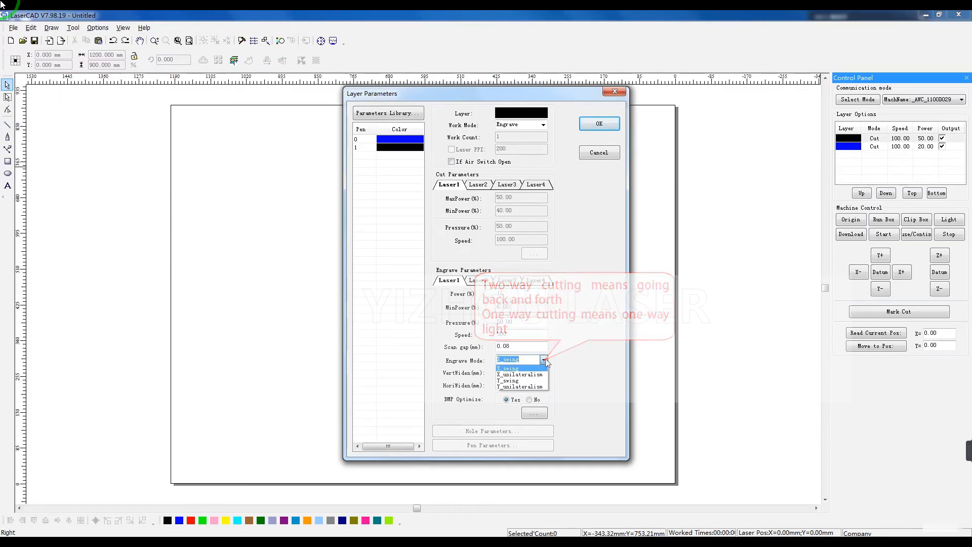
click(544, 359)
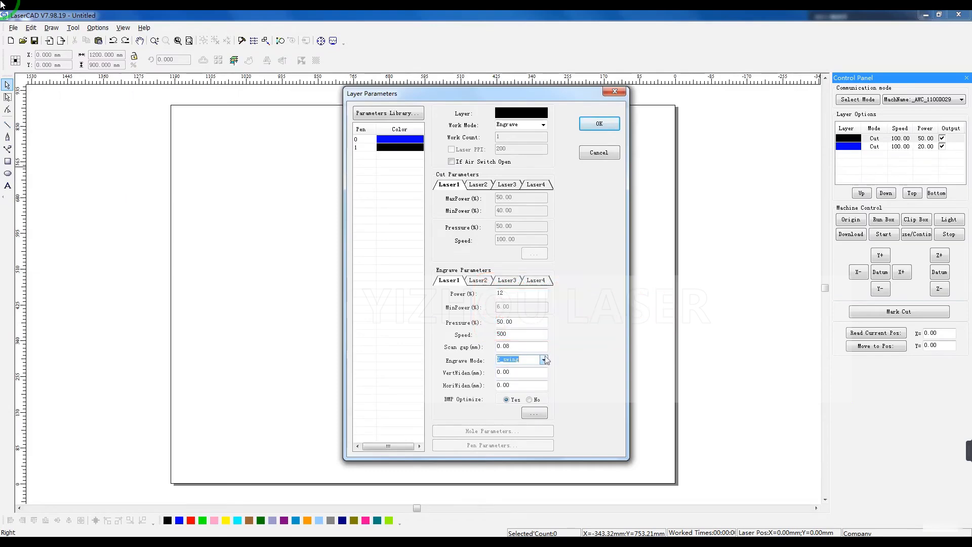
click(600, 125)
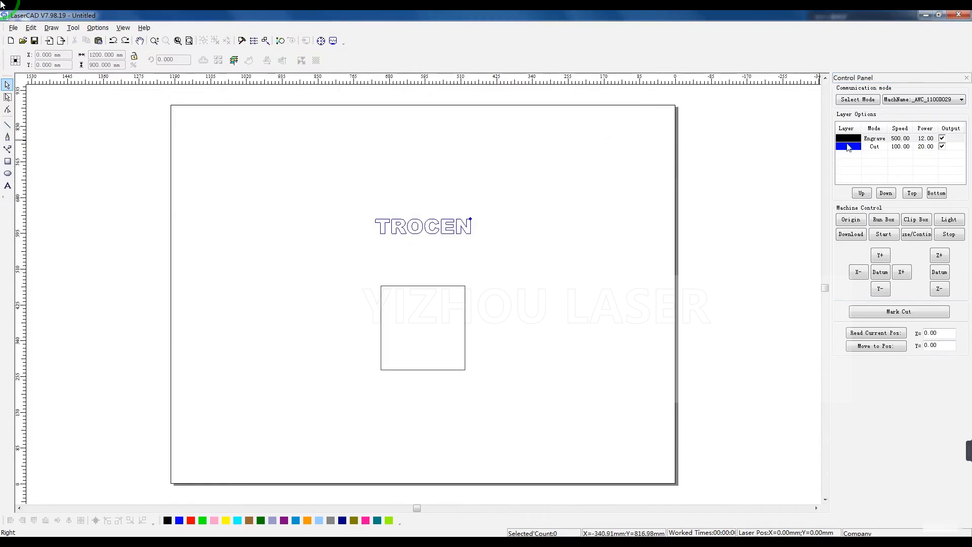
Set the blue layer's work mode to Engrave, enter 0.1 mm for VertWiden plus a HoriWiden value, and apply the layer parameters.
double_click(873, 147)
click(543, 125)
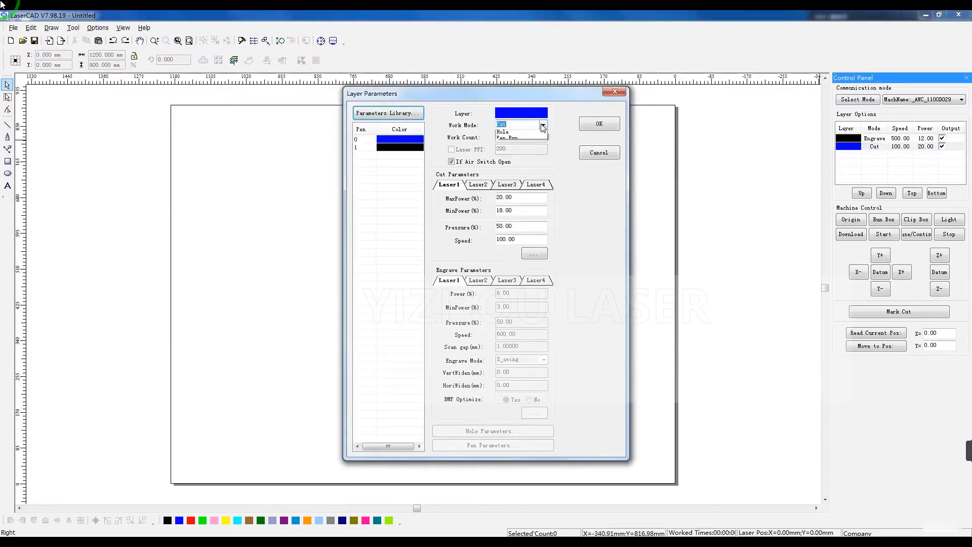
click(531, 140)
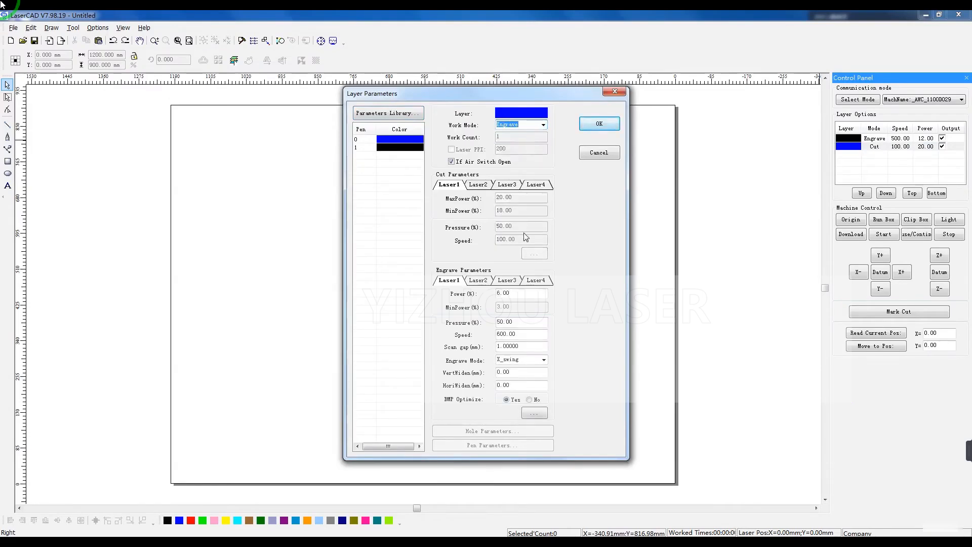
drag(512, 373, 476, 374)
text(0.)
drag(520, 384, 484, 388)
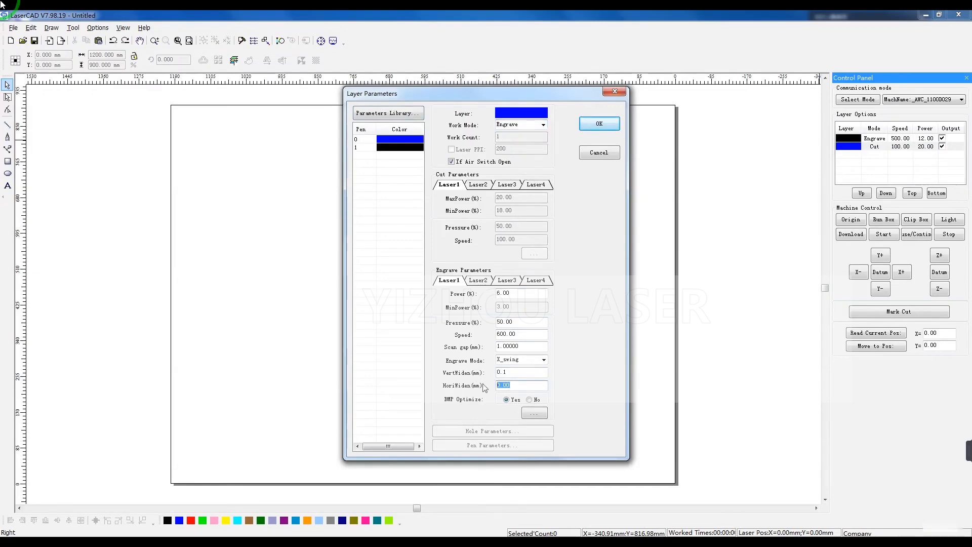
text(0.)
click(598, 126)
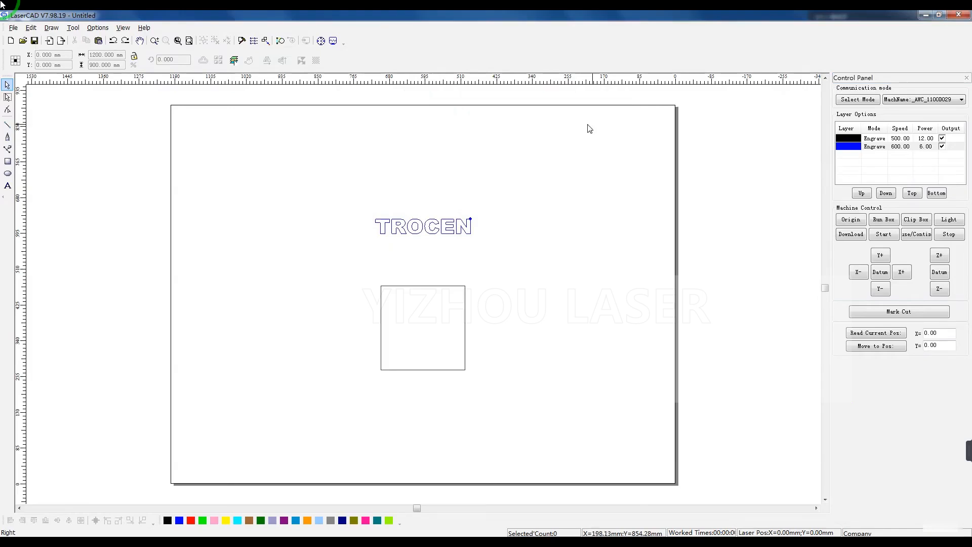
Enable the engrave reverse offset in the system's work parameters and add an entry with speed 500 and a 0.1 mm offset.
click(242, 41)
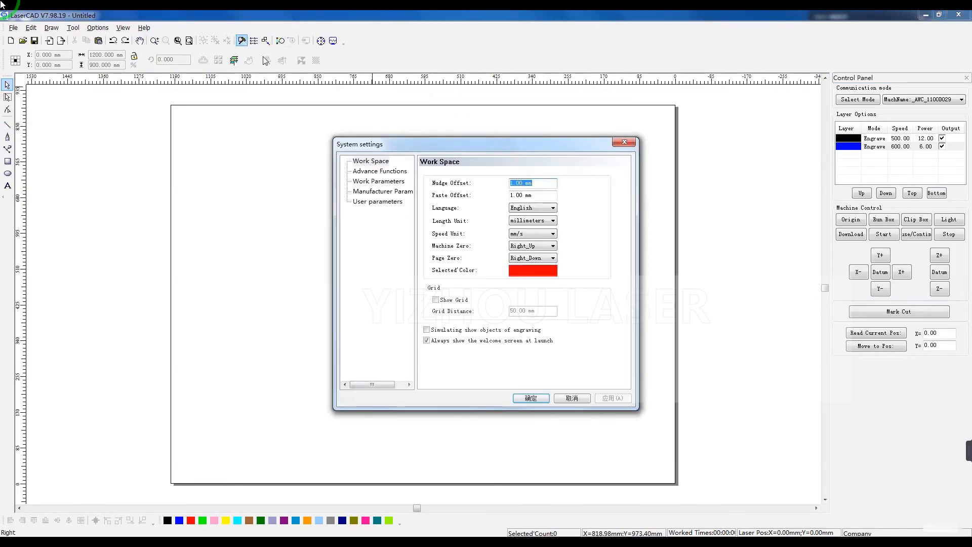
click(377, 182)
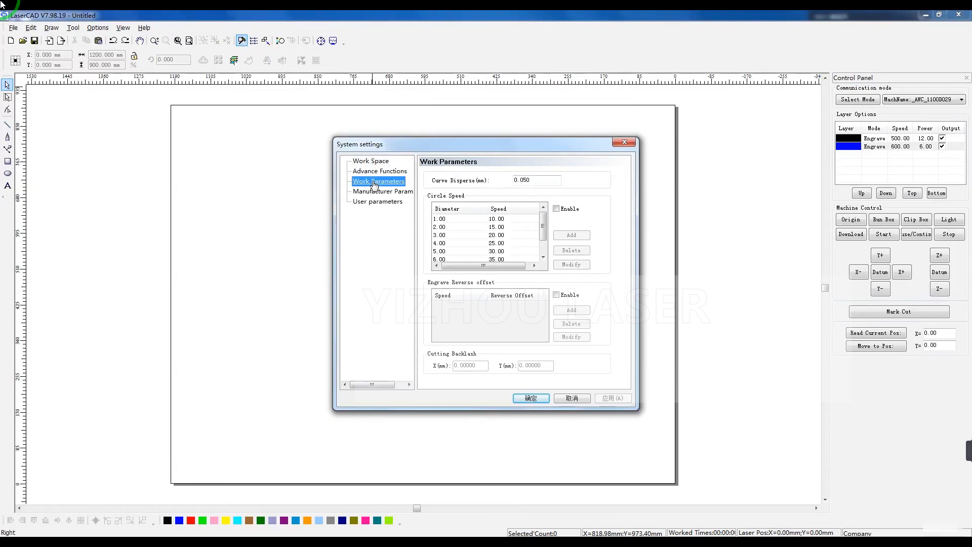
click(557, 295)
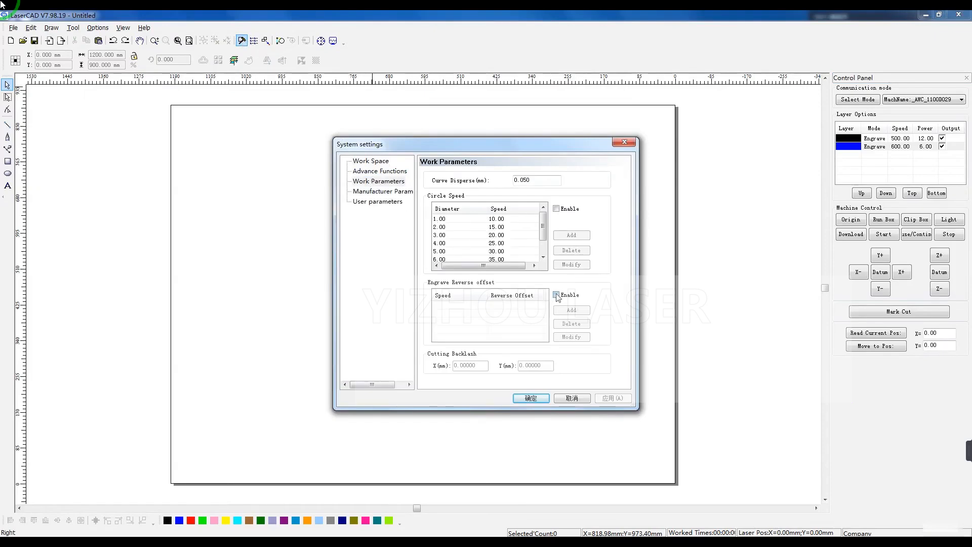
click(566, 312)
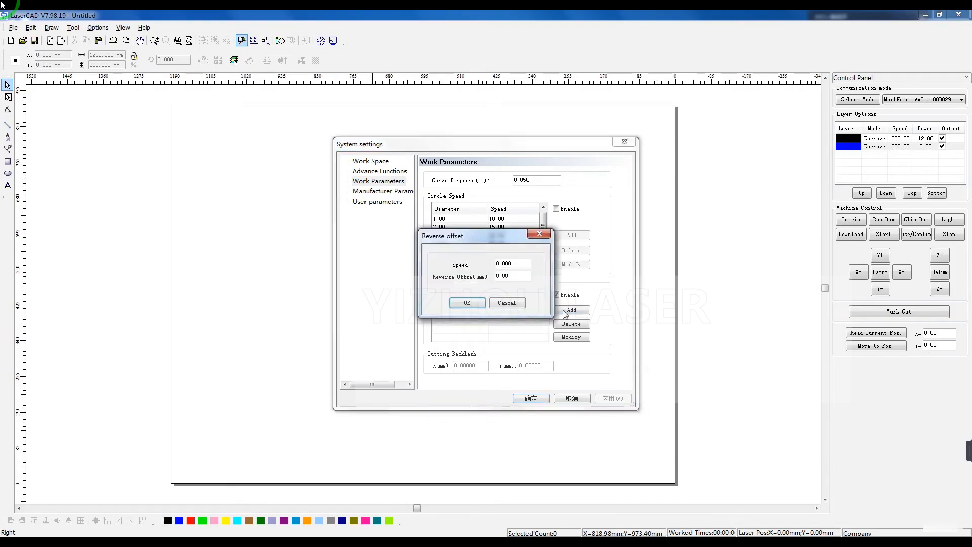
drag(522, 269, 488, 268)
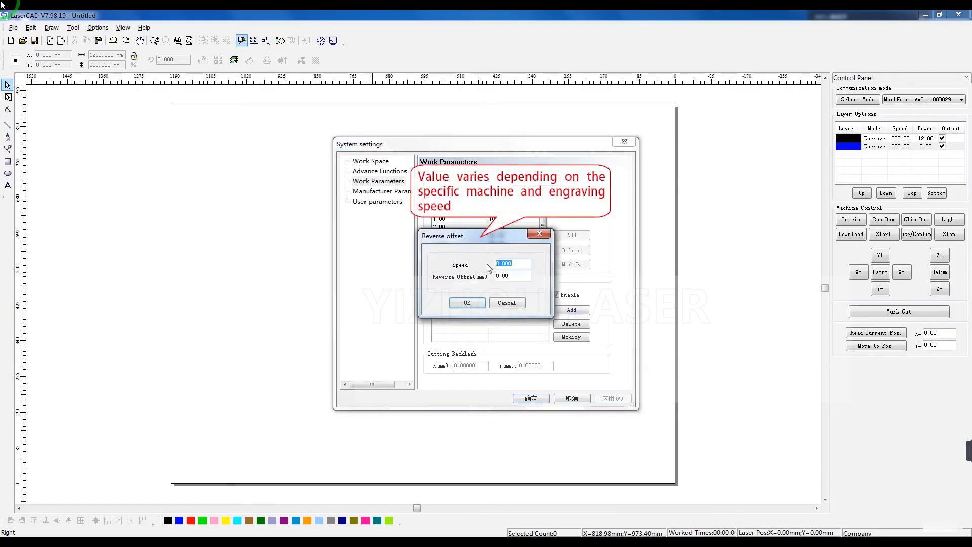
text(5)
drag(503, 276, 484, 282)
text(0.)
click(467, 303)
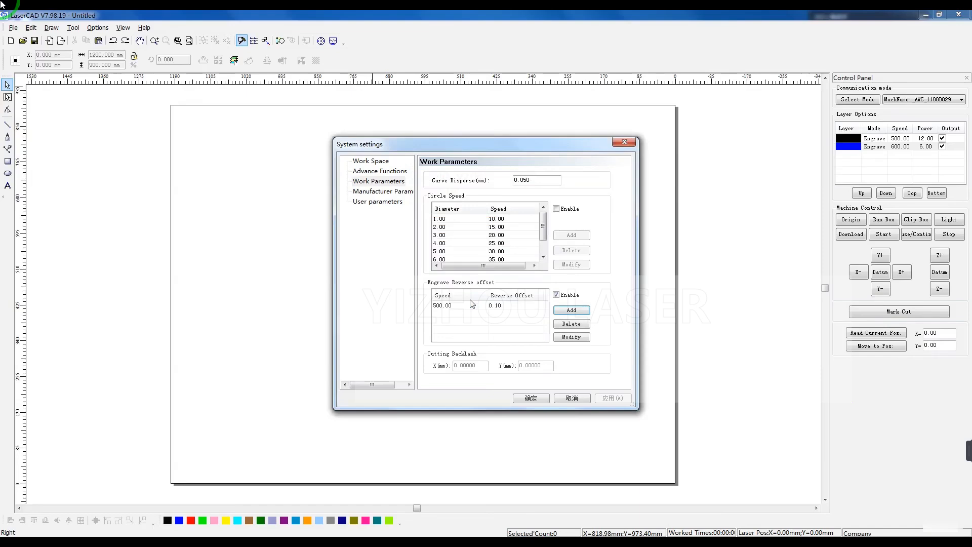
click(530, 398)
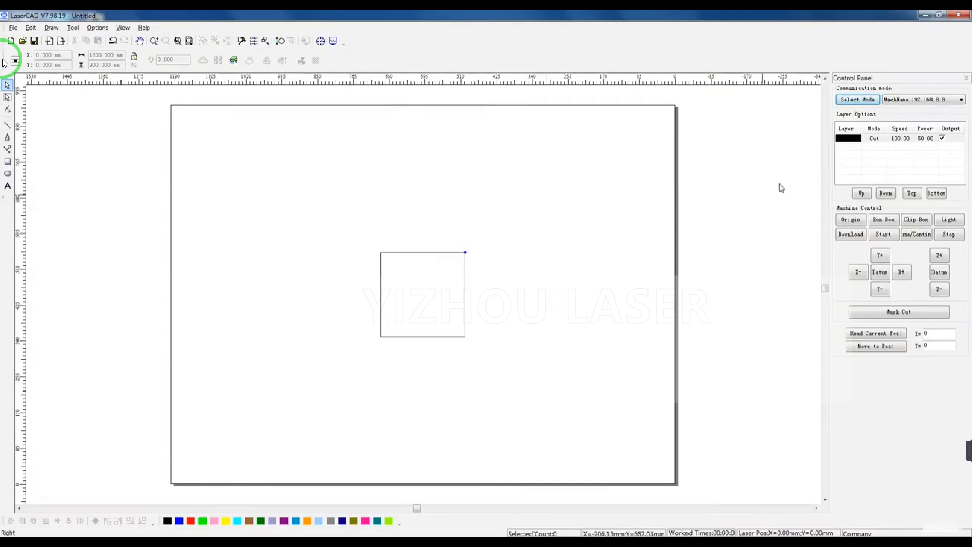
Switch the communication mode to USB and detect the USB COM for the first listed device, saving the entry.
click(846, 100)
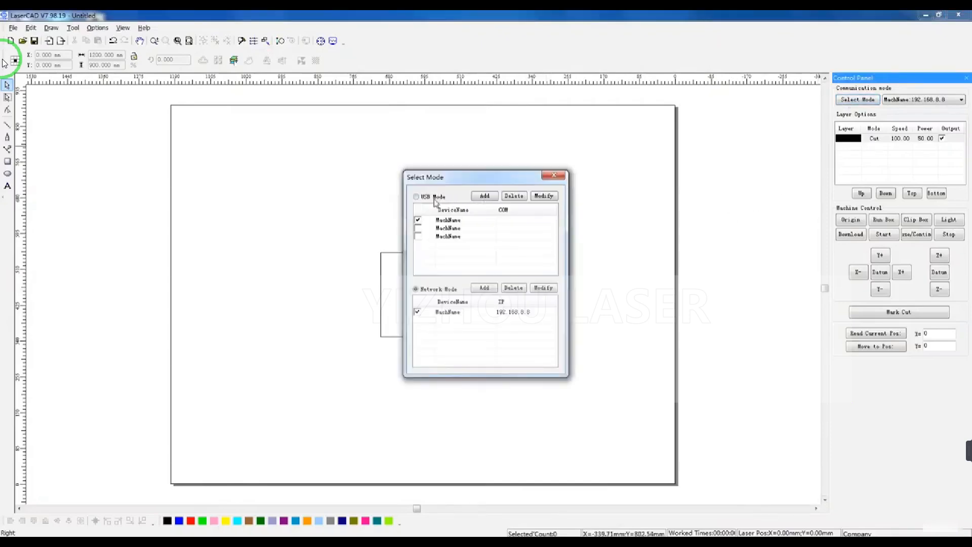
double_click(461, 222)
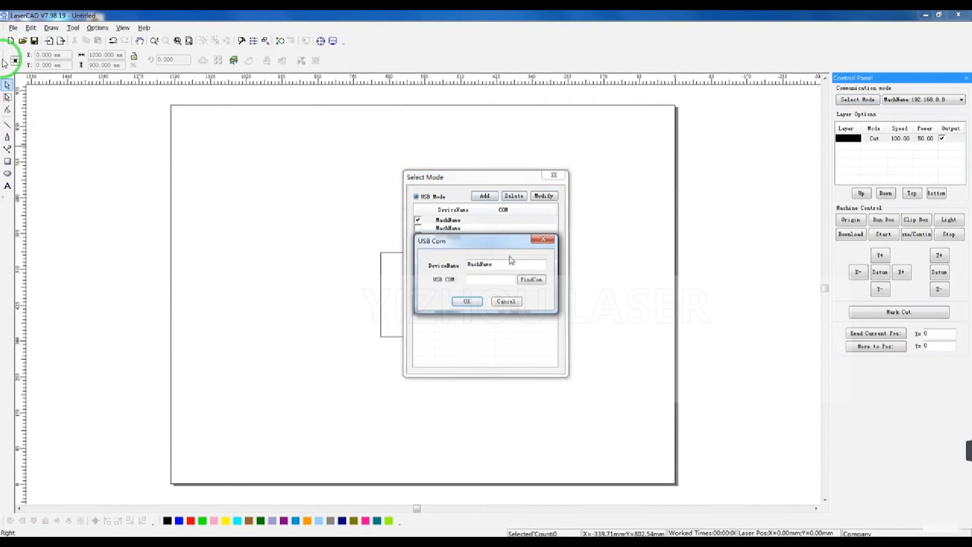
click(532, 280)
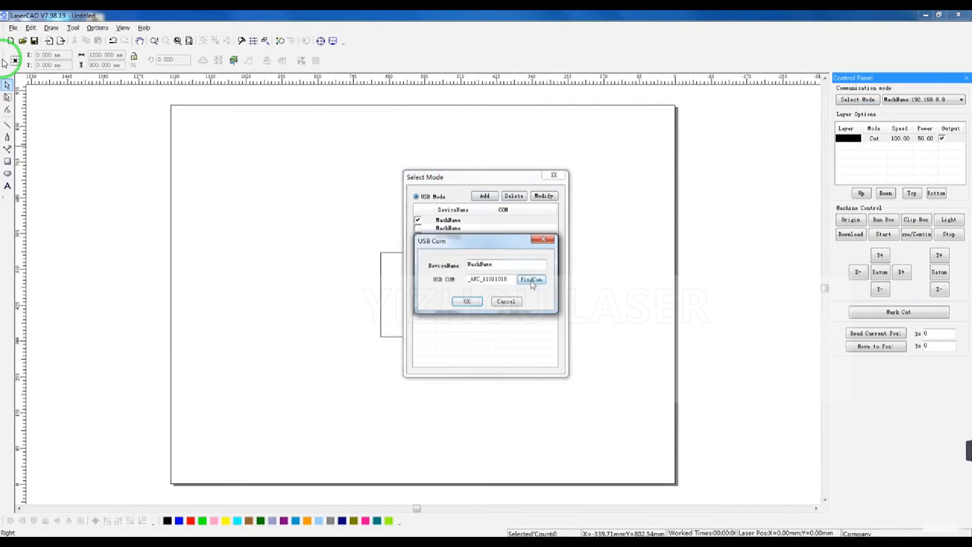
click(467, 301)
click(558, 175)
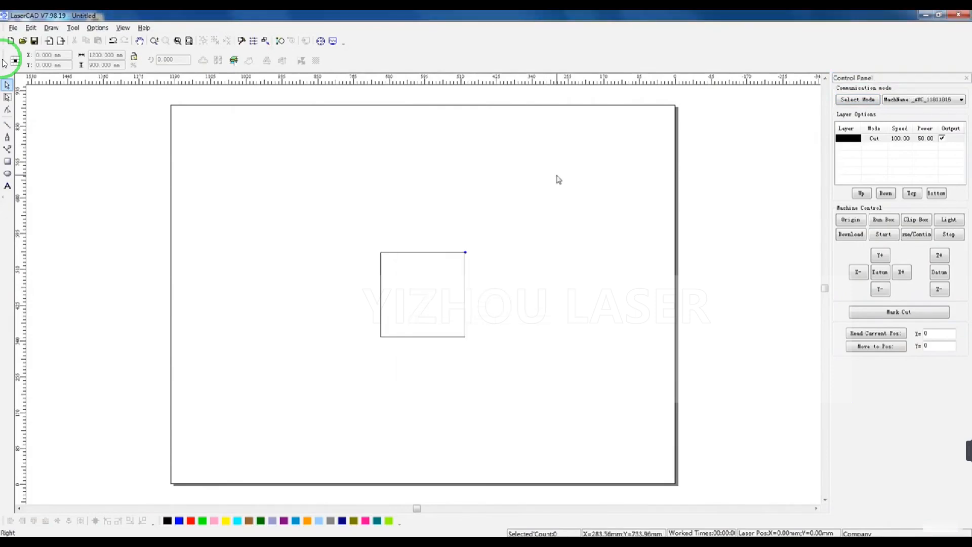
Jog the laser head once in each of the X+, Y-, X- and Y+ directions.
click(902, 274)
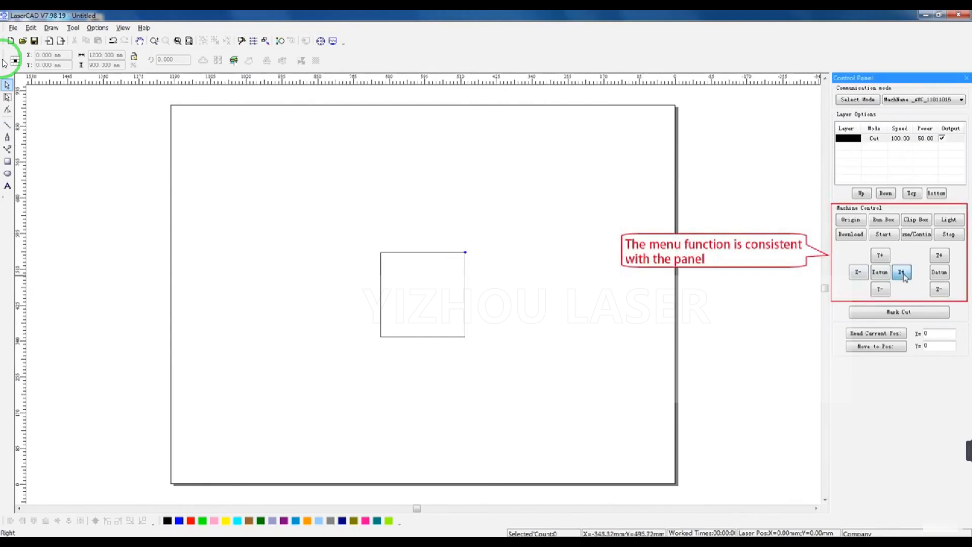
click(883, 291)
click(858, 273)
click(880, 256)
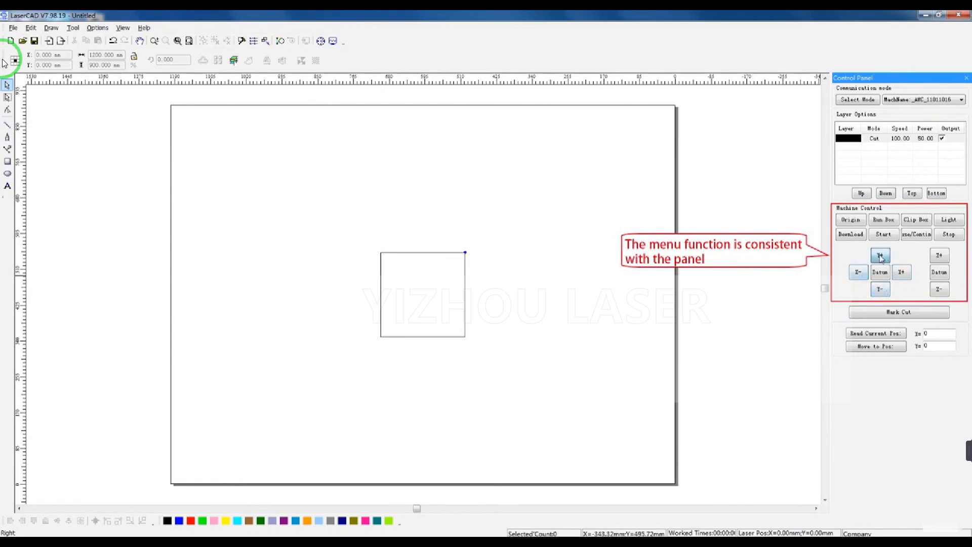
Read the laser head's current position and move the head to X 300, Y 300.
click(895, 333)
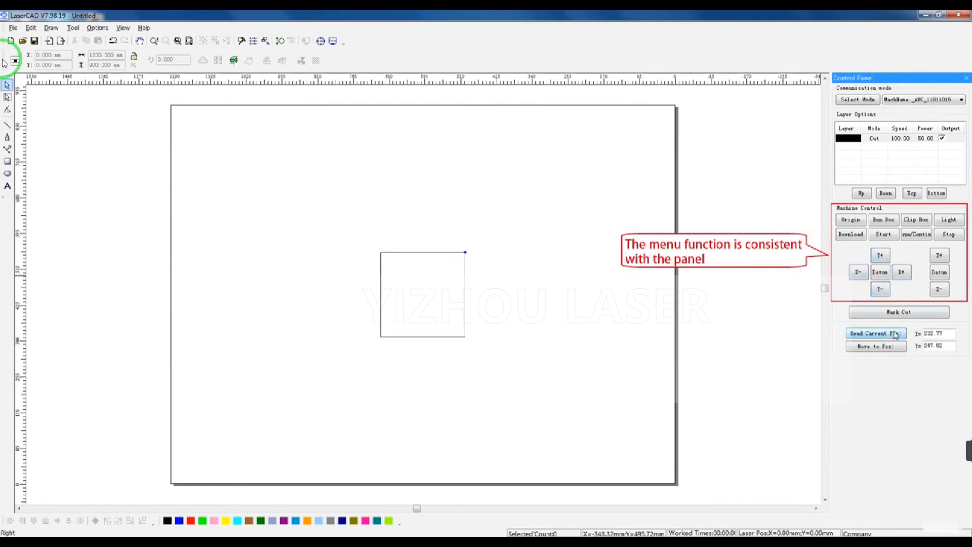
drag(943, 333, 899, 337)
text(300)
drag(950, 346, 894, 350)
text(300)
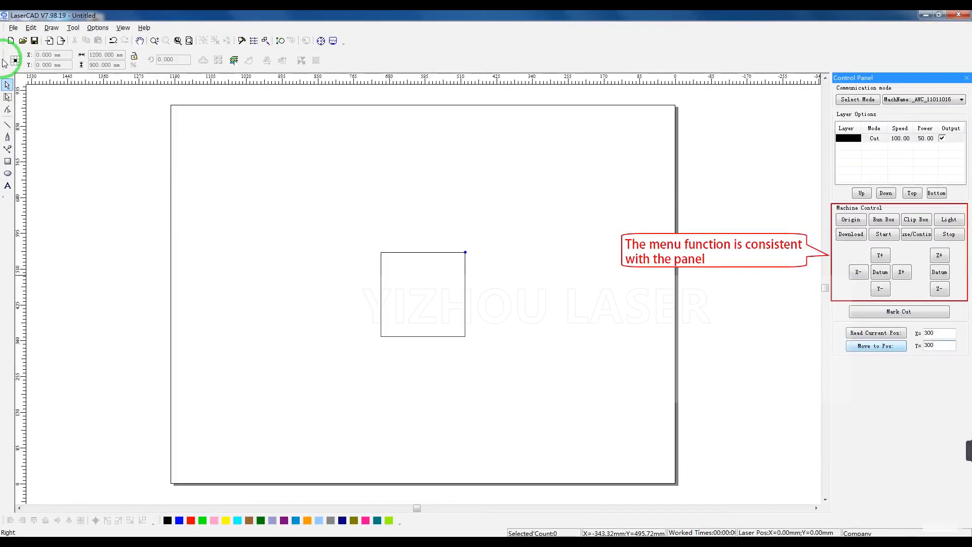
click(894, 346)
click(561, 302)
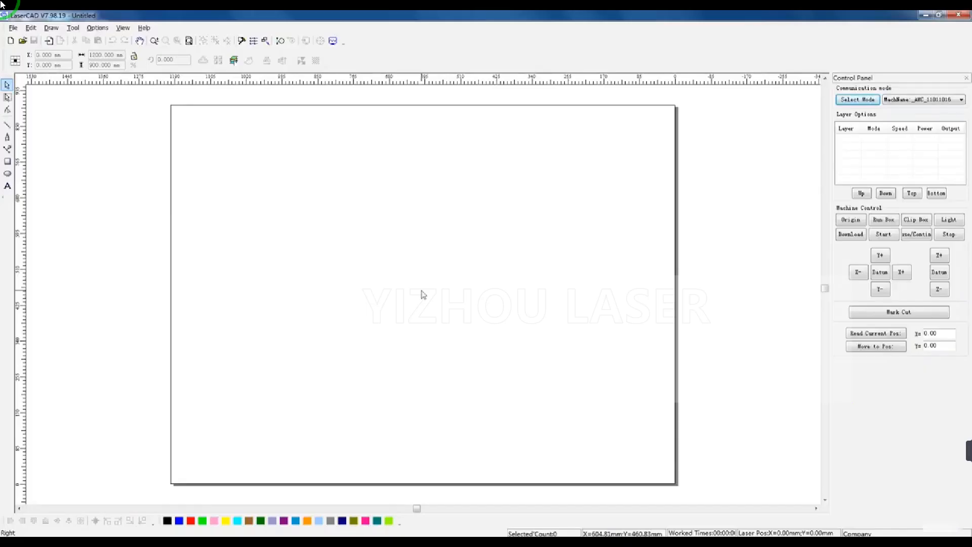
Import the image Beauty sketch.jpg from the desktop into the drawing.
click(13, 28)
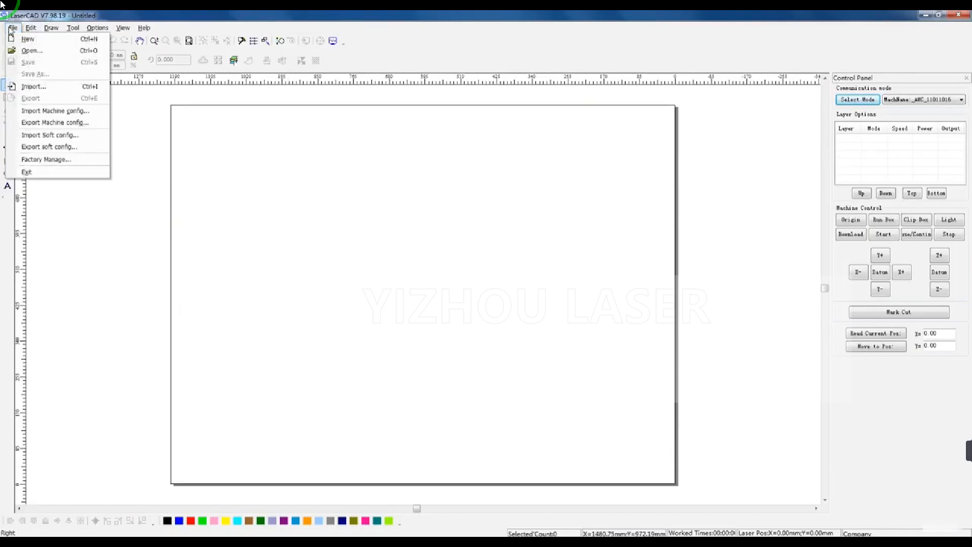
click(32, 87)
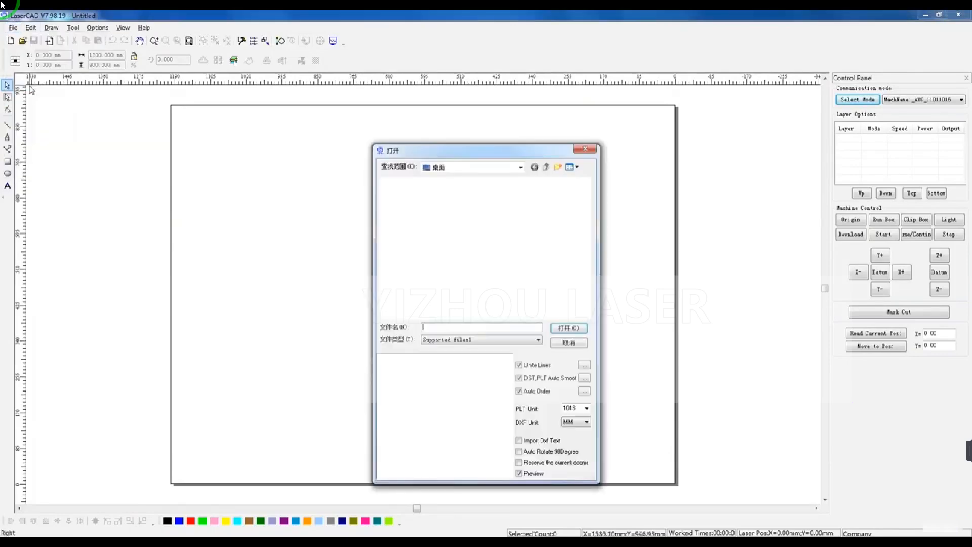
drag(589, 201, 586, 260)
click(458, 248)
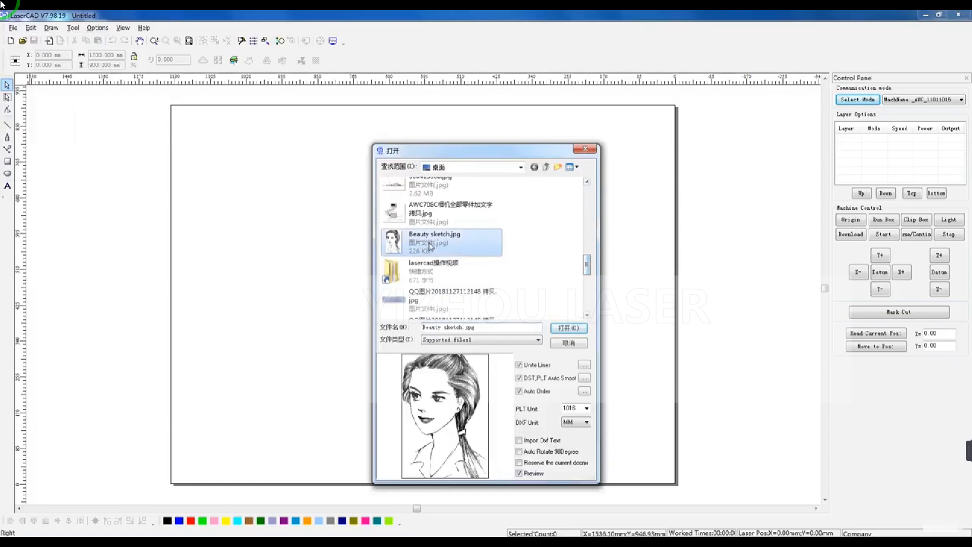
click(559, 332)
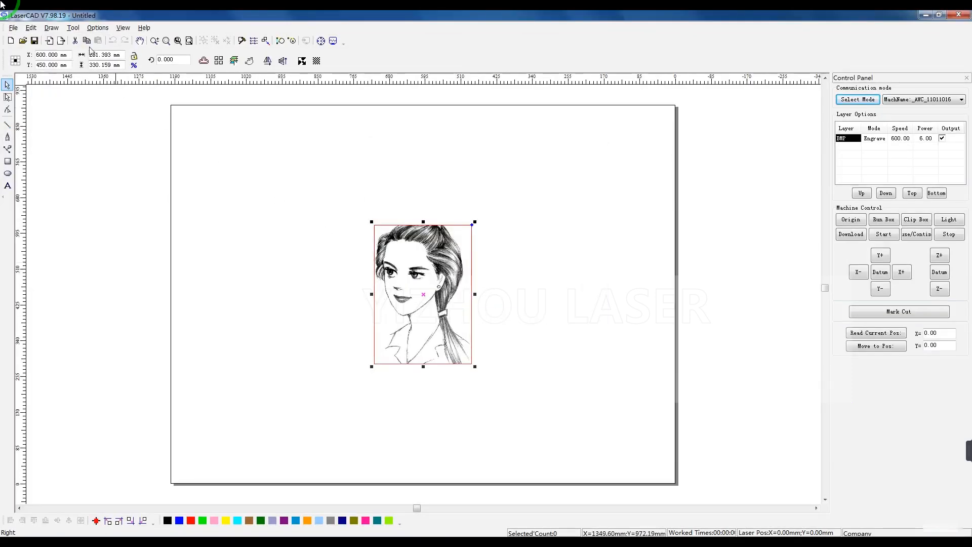
Apply Image Dither to the imported portrait and examine its dot pattern up close.
click(73, 28)
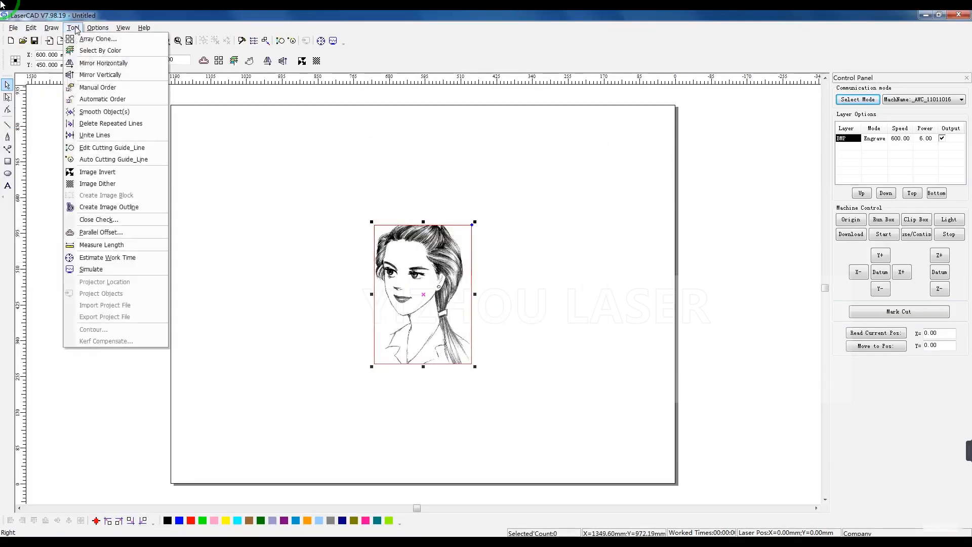
click(99, 185)
click(462, 301)
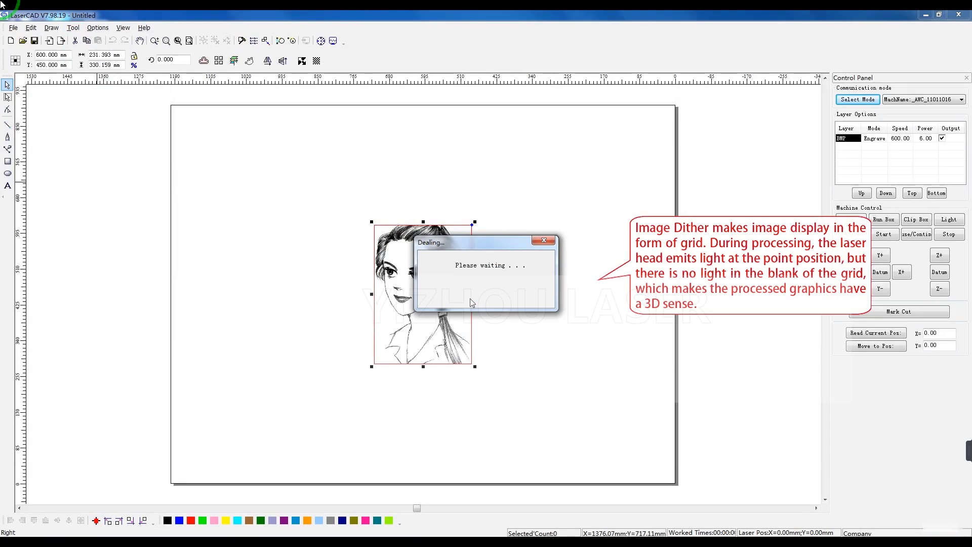
scroll(423, 274, up, 5)
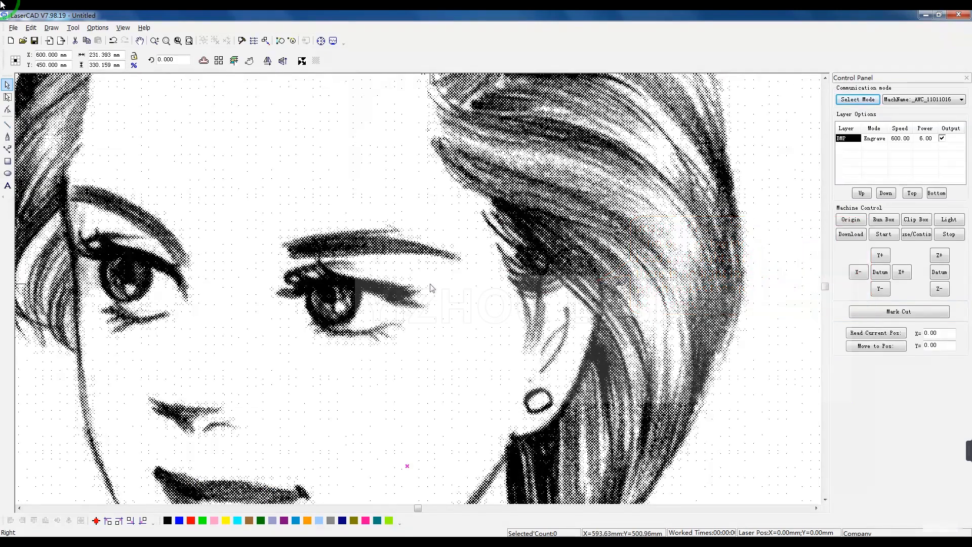
Apply Image Invert to the dithered portrait, inspect the whole image, and undo both the invert and the dither.
click(74, 28)
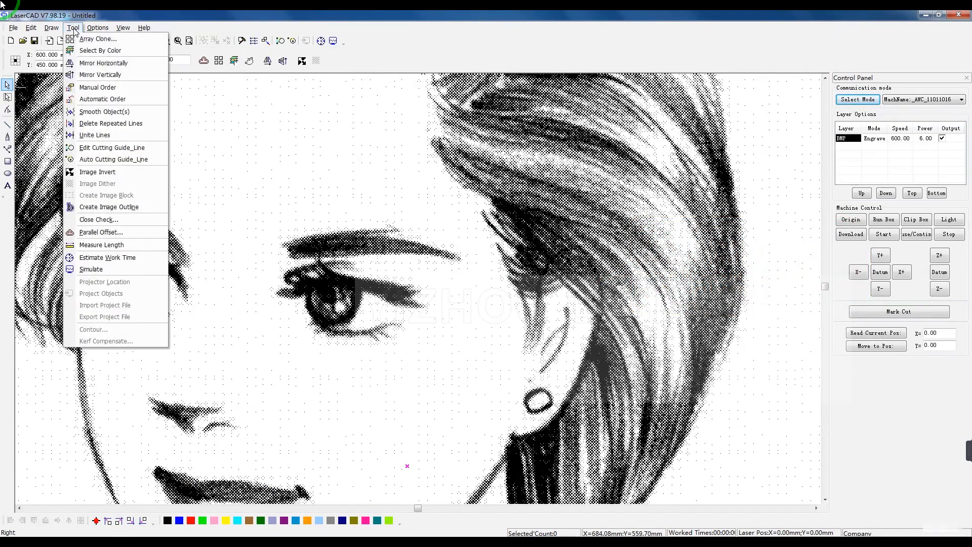
click(95, 173)
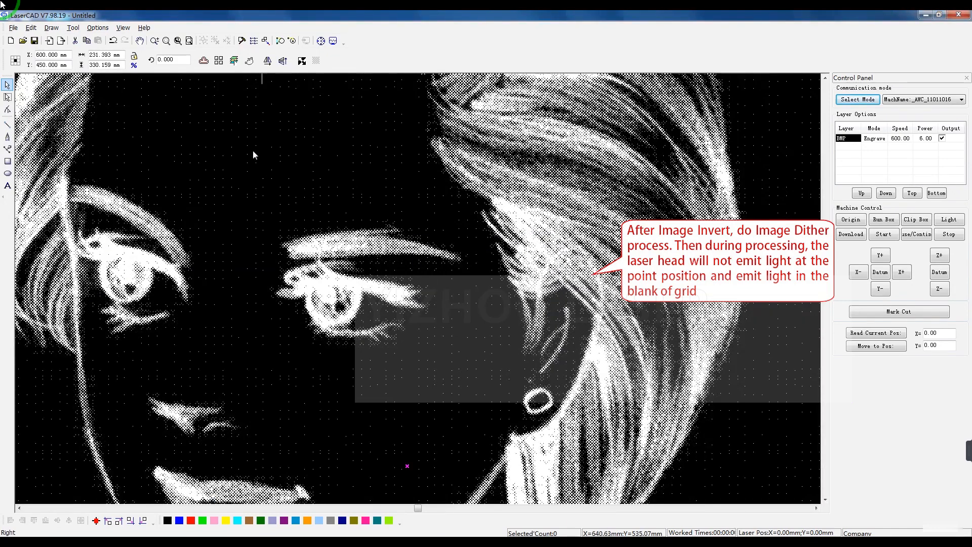
click(167, 40)
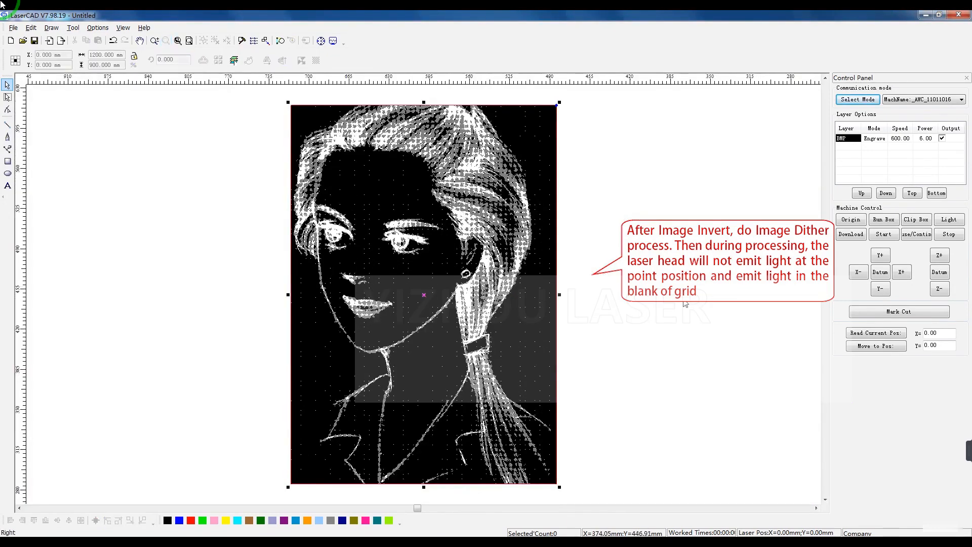
key(ctrl+z)
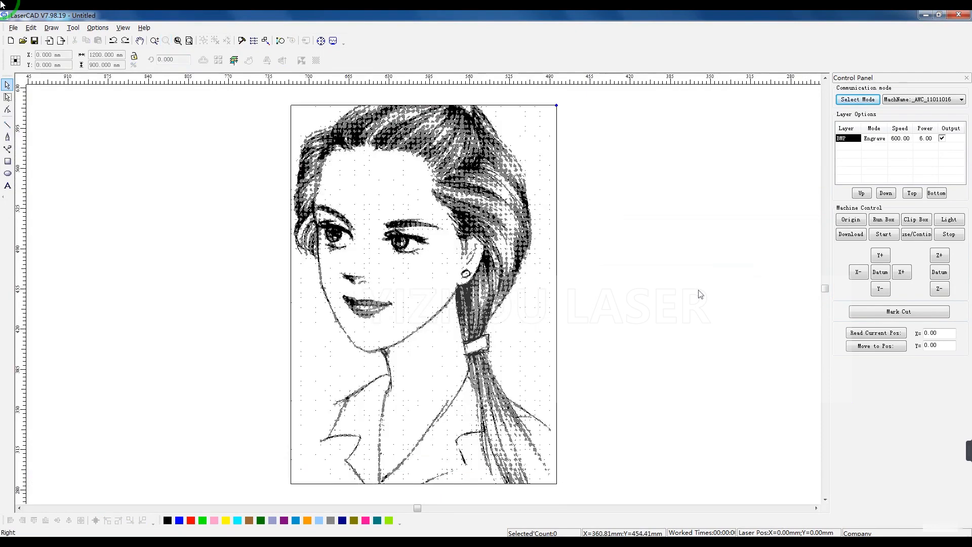
key(ctrl+z)
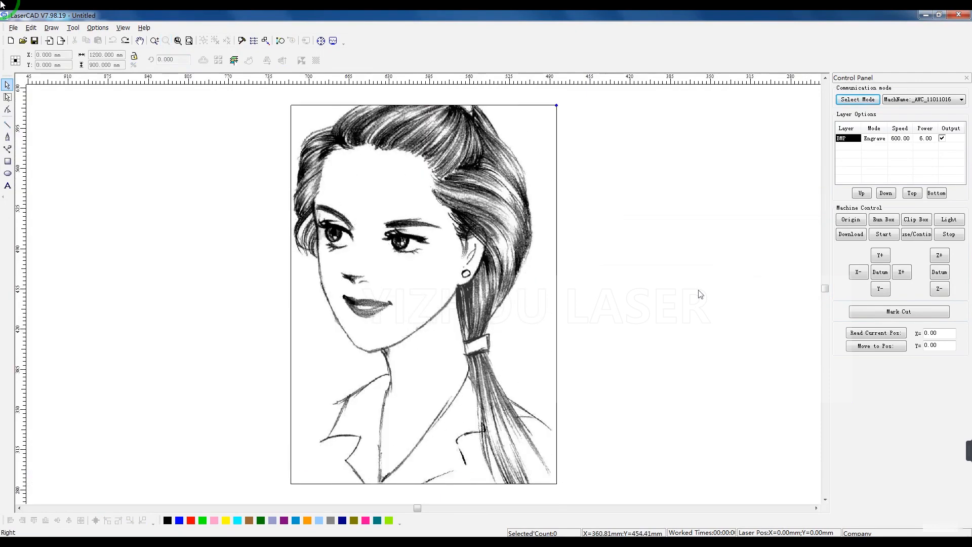
Set the BMP layer's work mode to Gray Engrave, keeping 3% minimum power and a speed of 600, and apply the layer parameters.
double_click(875, 140)
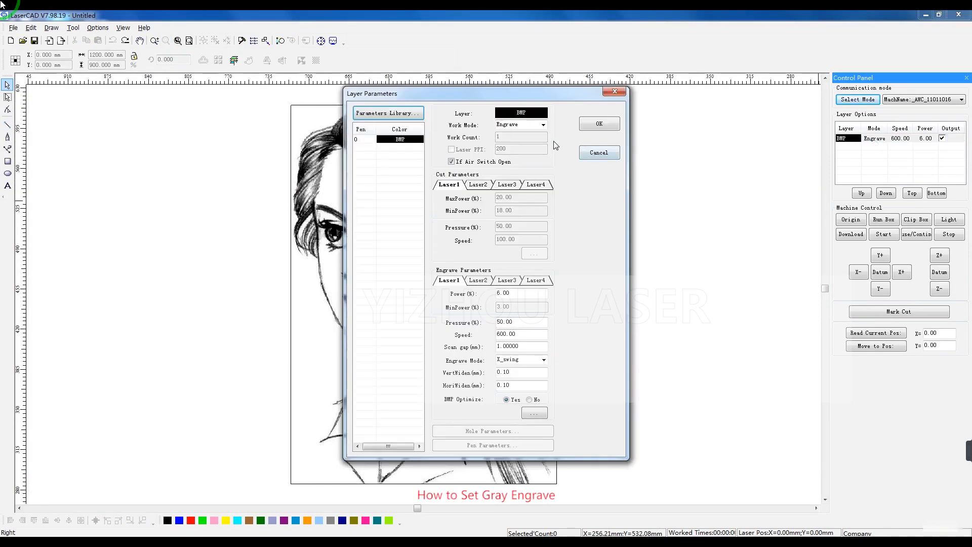
click(543, 125)
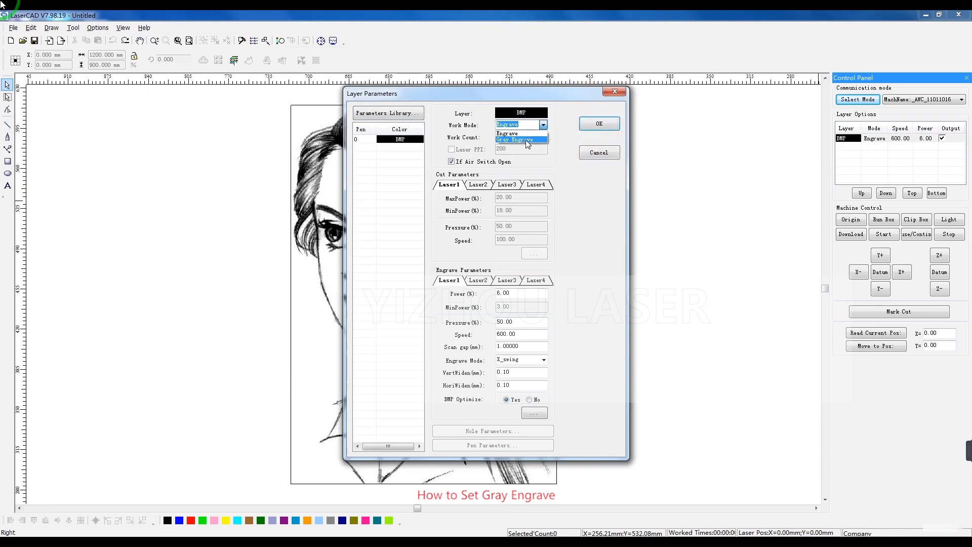
click(526, 140)
drag(524, 292, 478, 308)
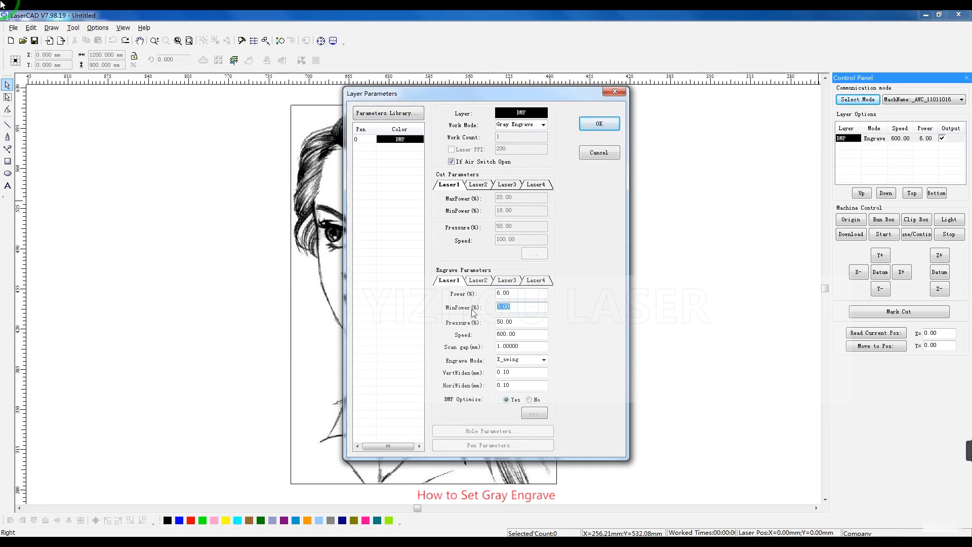
drag(516, 334, 462, 340)
click(599, 124)
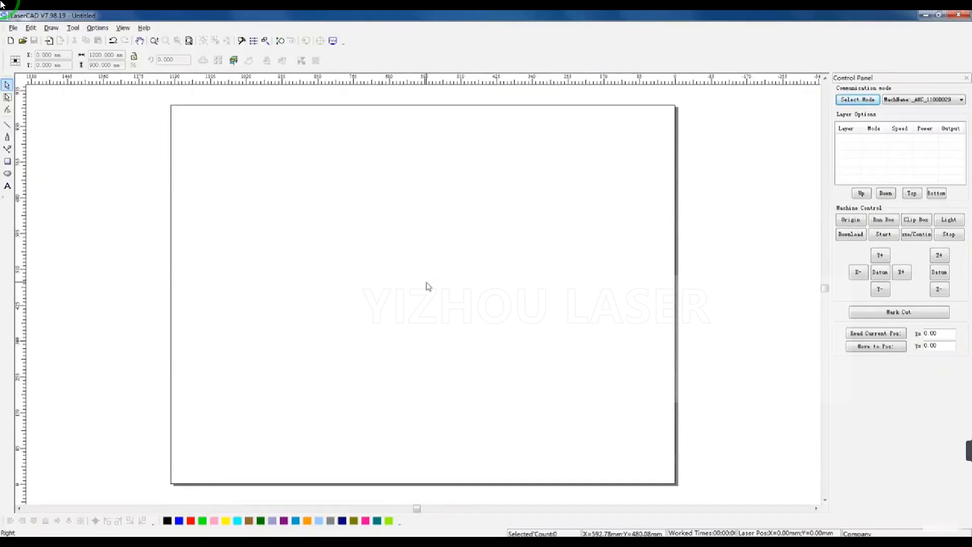
Draw a rectangle about 238 by 149 mm near the page centre and set its black layer's work mode to Cut.
click(7, 161)
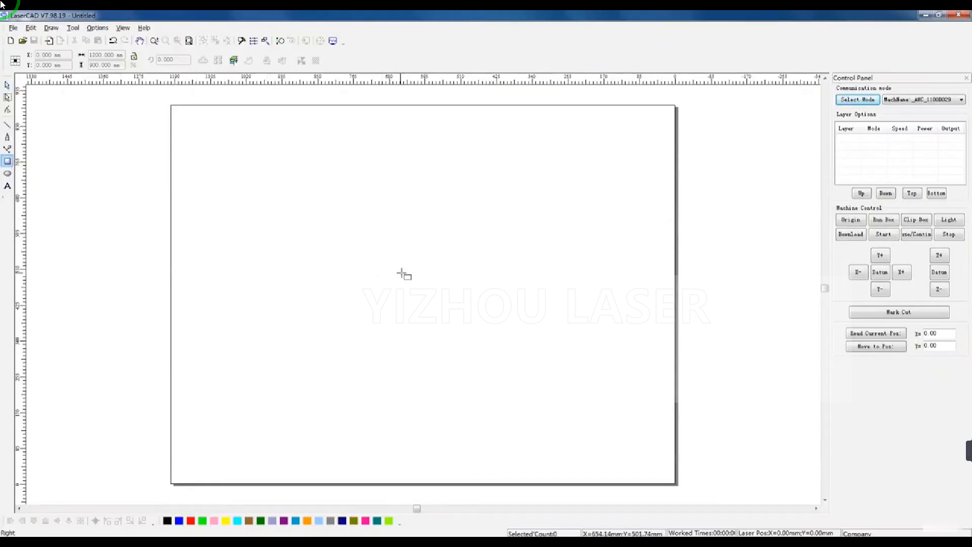
drag(365, 253, 466, 315)
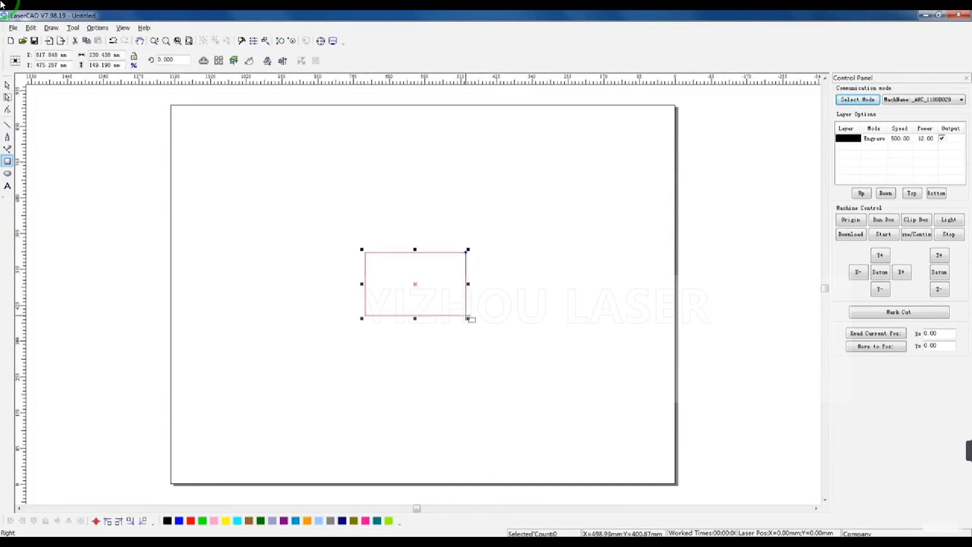
double_click(883, 142)
click(543, 125)
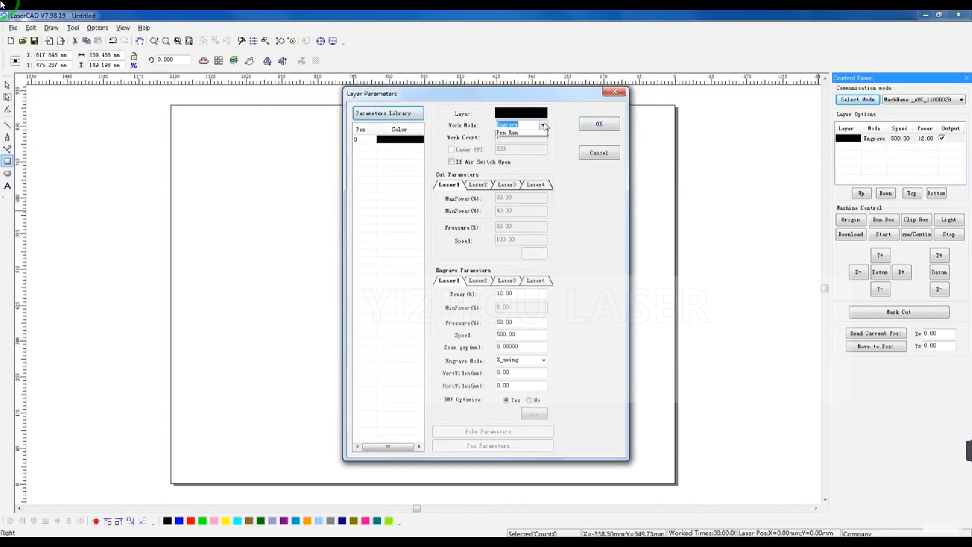
click(530, 134)
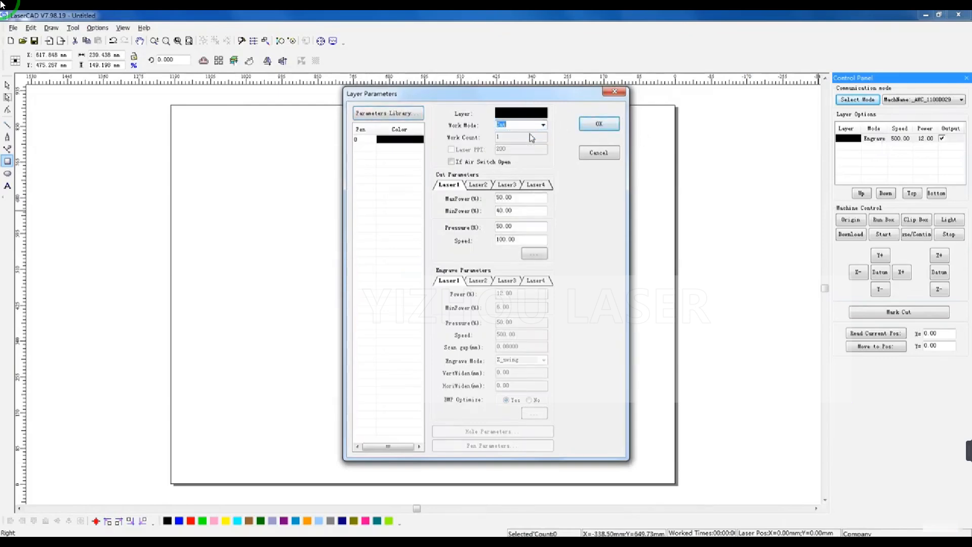
Keep 50% maximum power, 40% minimum power and speed 100 for cutting, review the advanced cut parameters, and apply the layer parameters.
drag(520, 197, 474, 199)
drag(528, 211, 469, 216)
drag(532, 241, 470, 244)
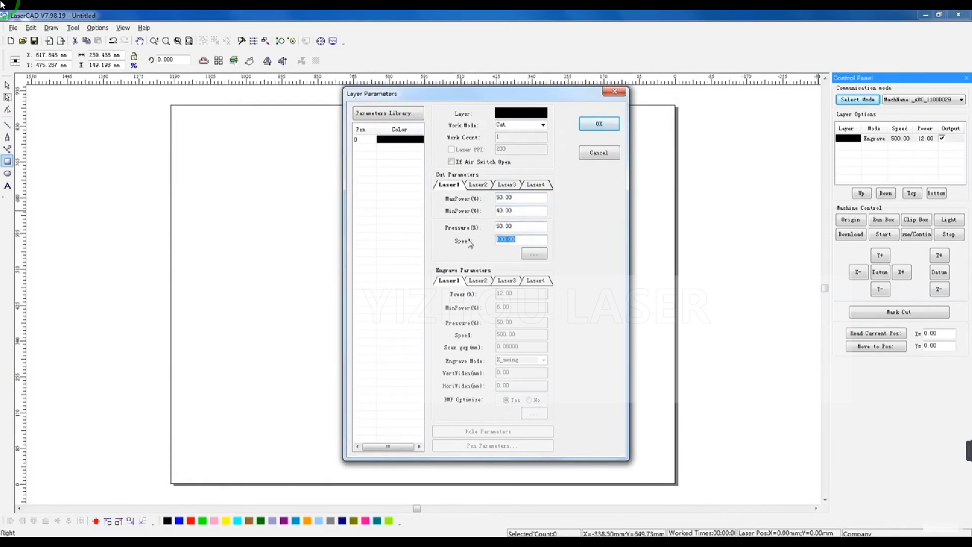
click(530, 253)
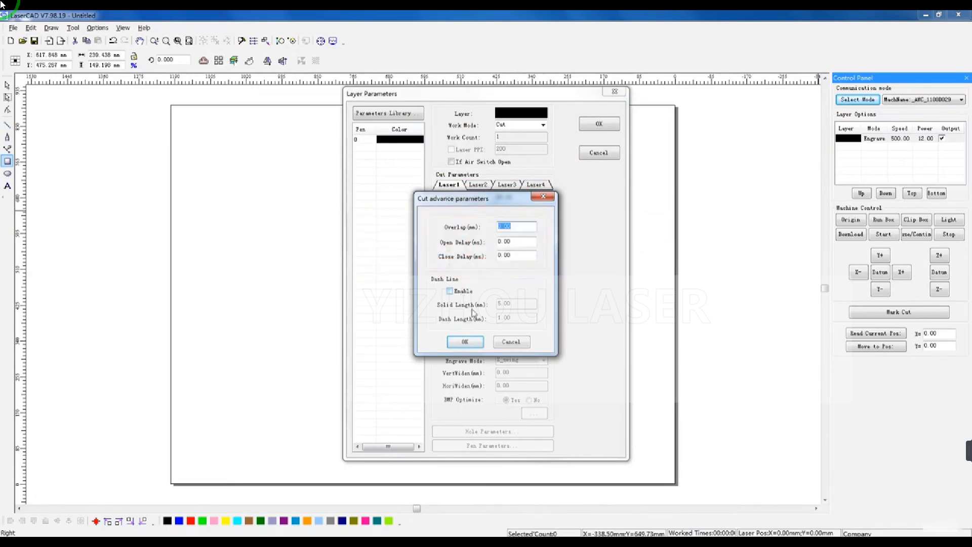
click(509, 344)
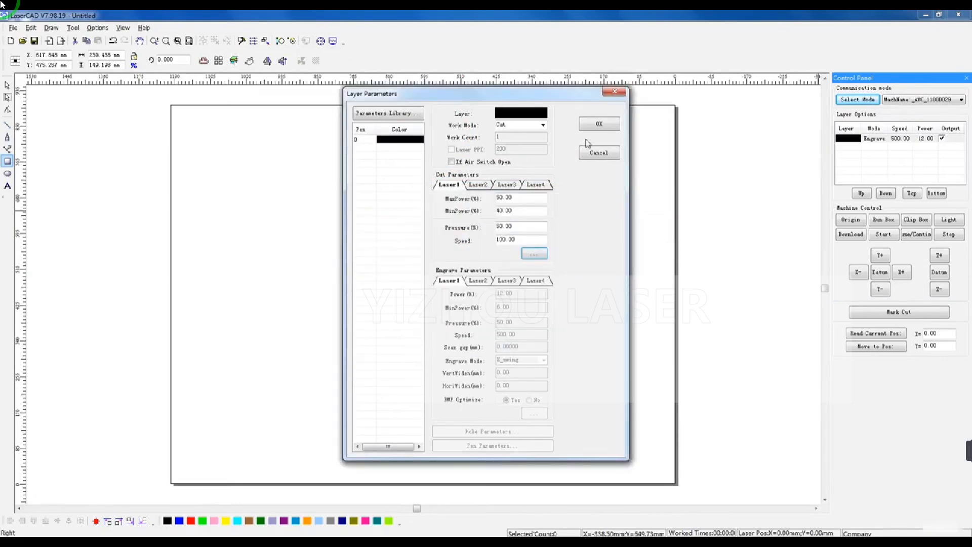
click(594, 126)
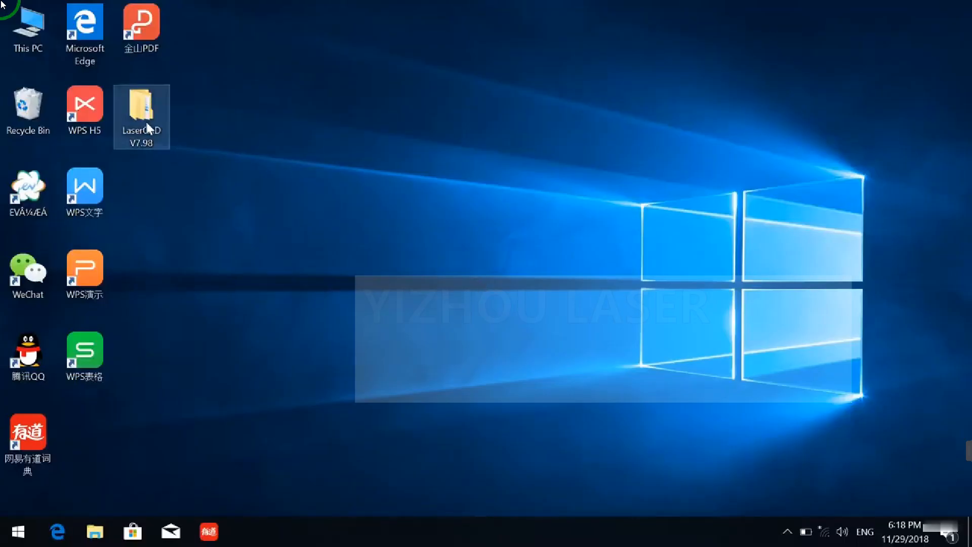
Open the LaserCAD V7.98.20 folder inside the desktop's LaserCAD V7.98 folder and run its Setup application.
double_click(145, 104)
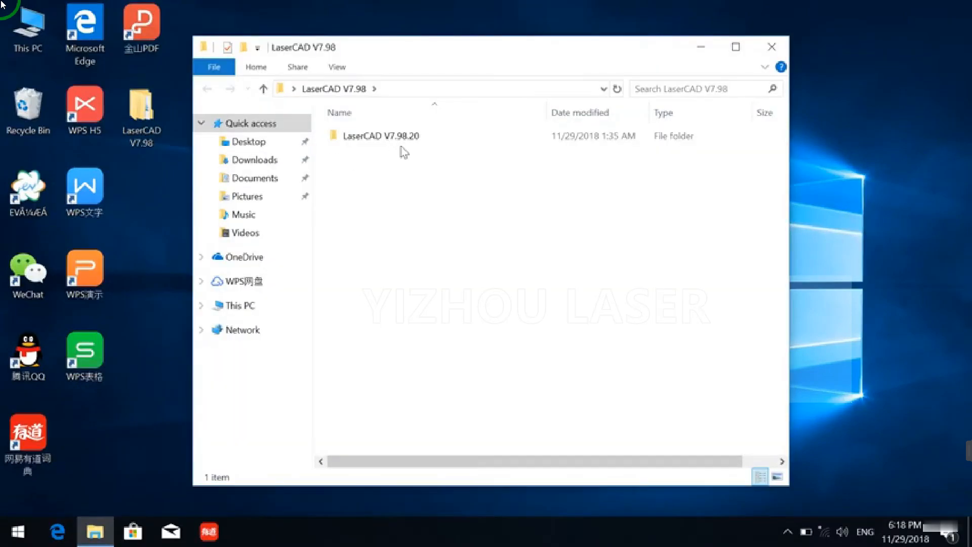
double_click(411, 143)
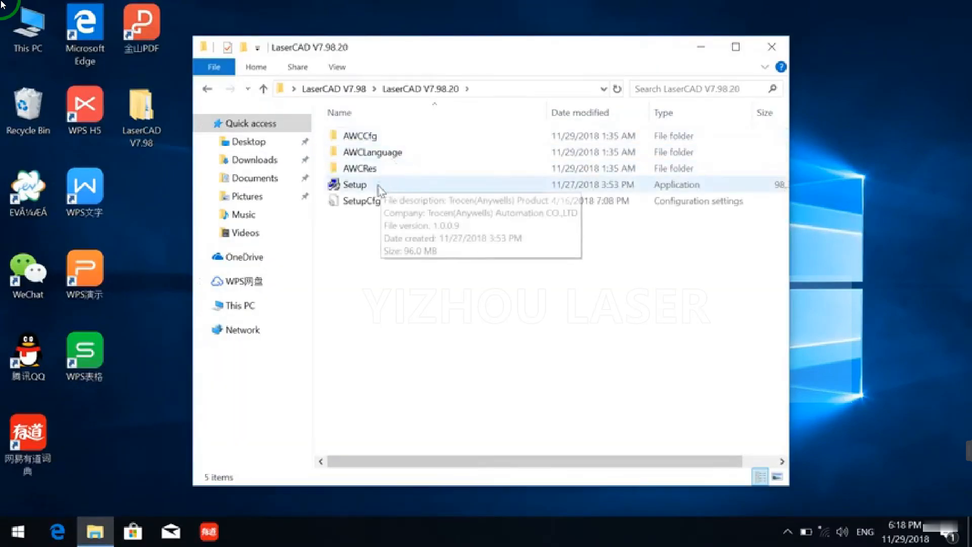
click(380, 186)
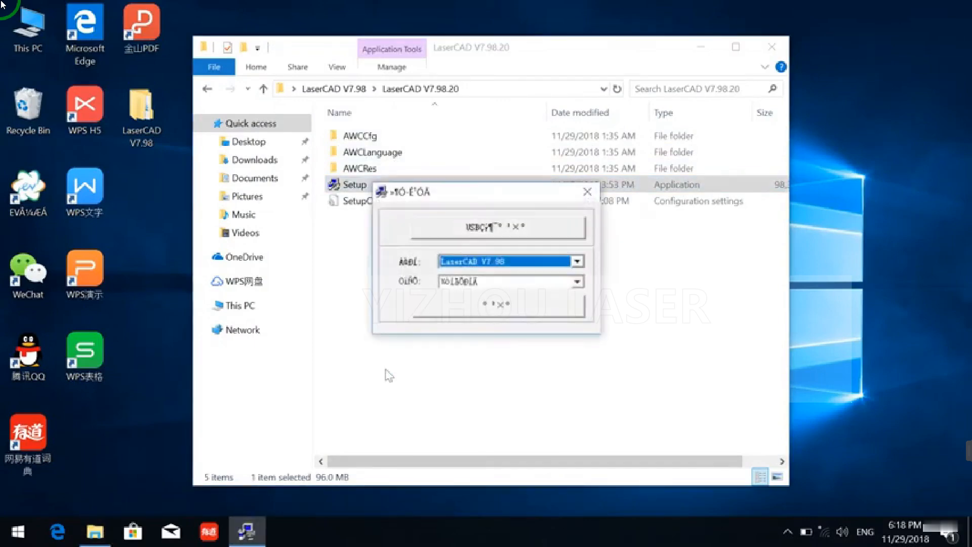
Set the installer's language to English, install LaserCAD V7.98 and acknowledge the completion message.
click(577, 282)
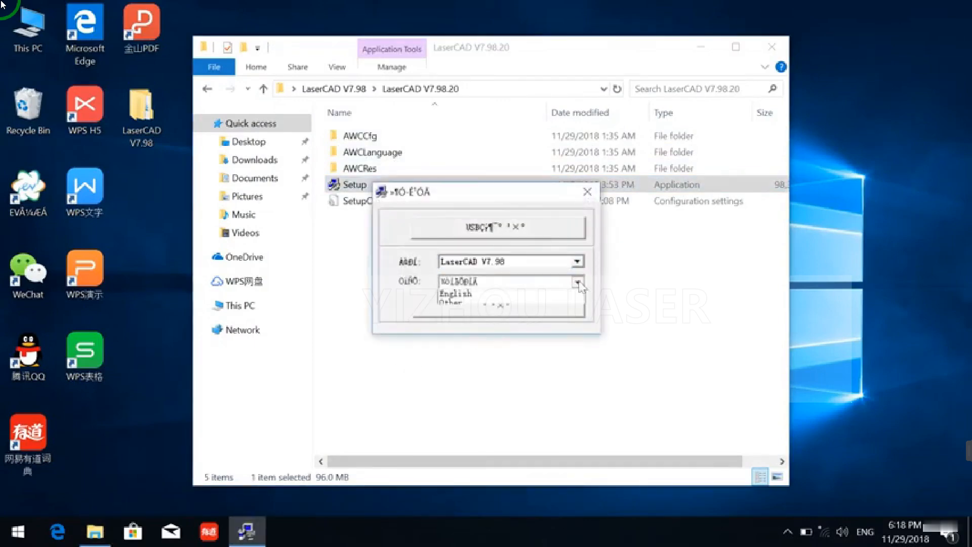
click(536, 314)
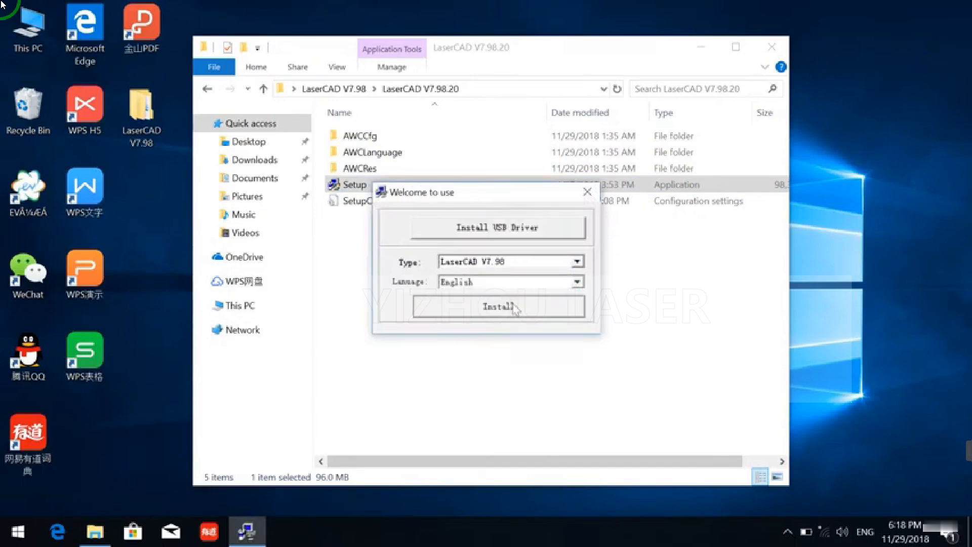
click(517, 306)
click(453, 306)
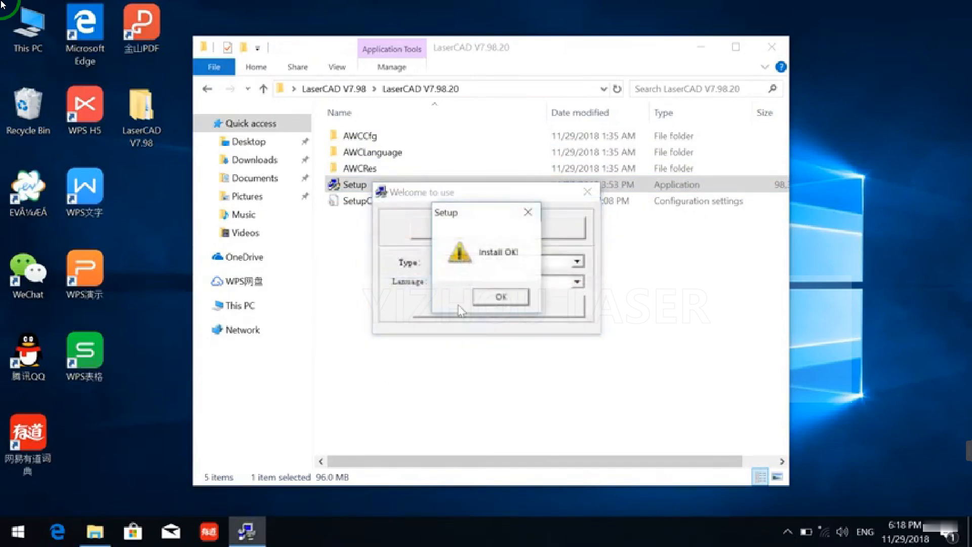
click(501, 298)
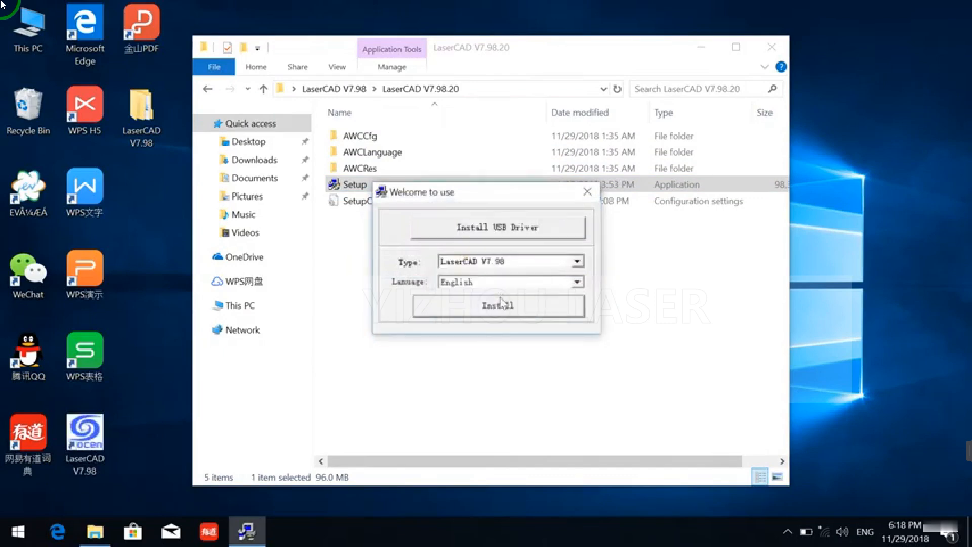
Install the USB driver by completing the Device Driver Installation Wizard, and close the installer.
click(514, 234)
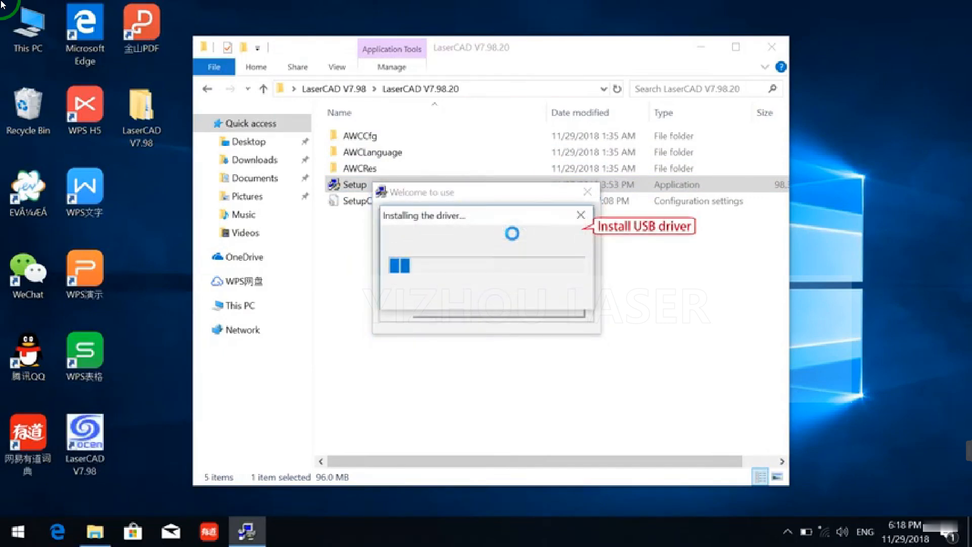
click(569, 317)
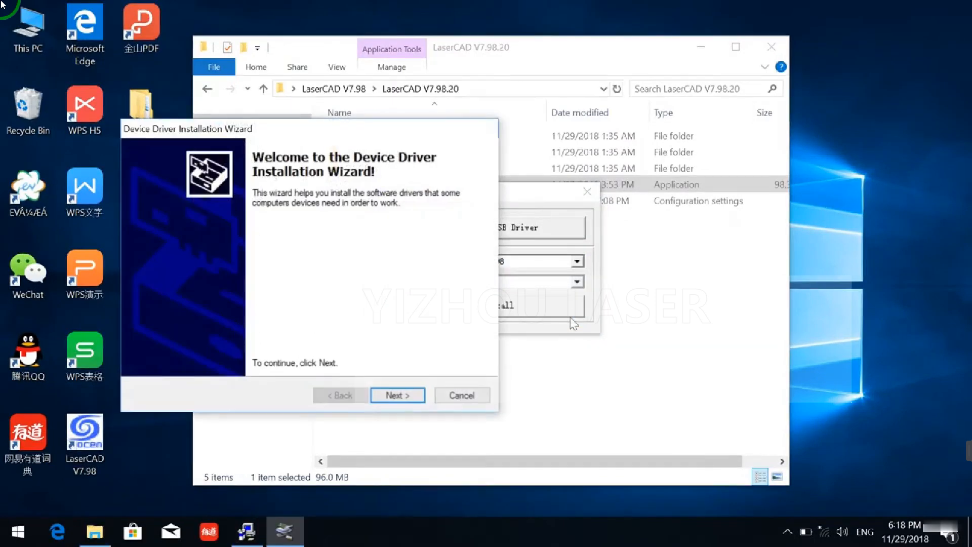
click(411, 394)
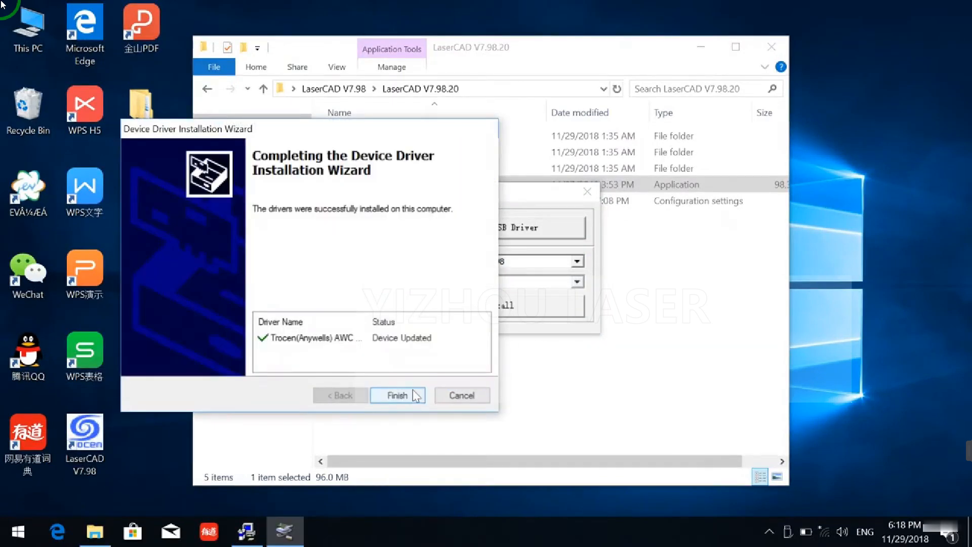
click(414, 395)
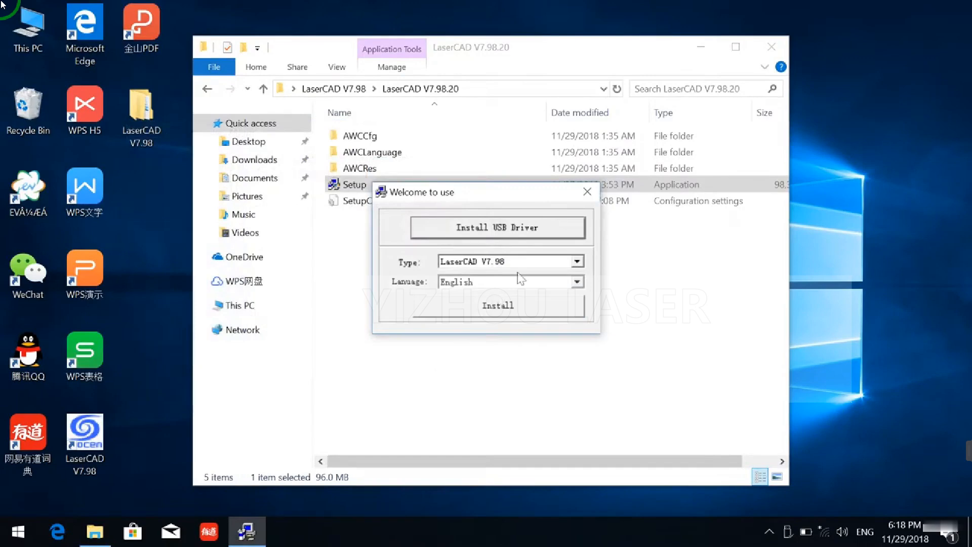
click(587, 191)
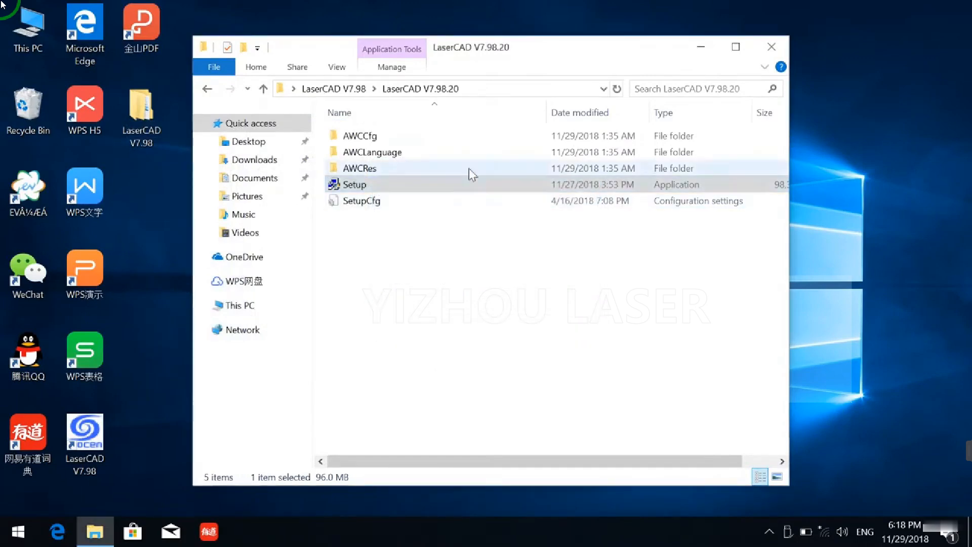
Check Universal Serial Bus devices in Device Manager for the AWC USB DEVICE, and close all open windows.
right_click(38, 35)
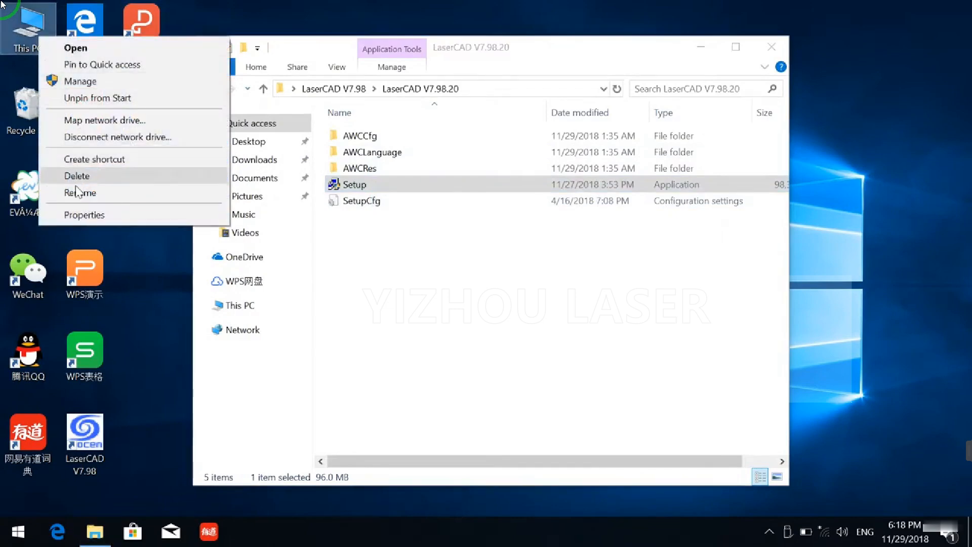
click(77, 215)
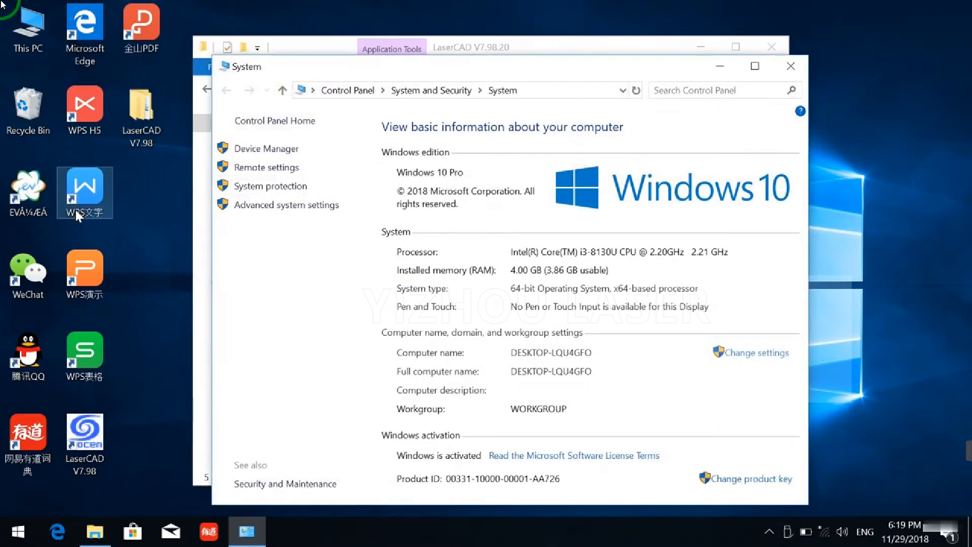
click(247, 149)
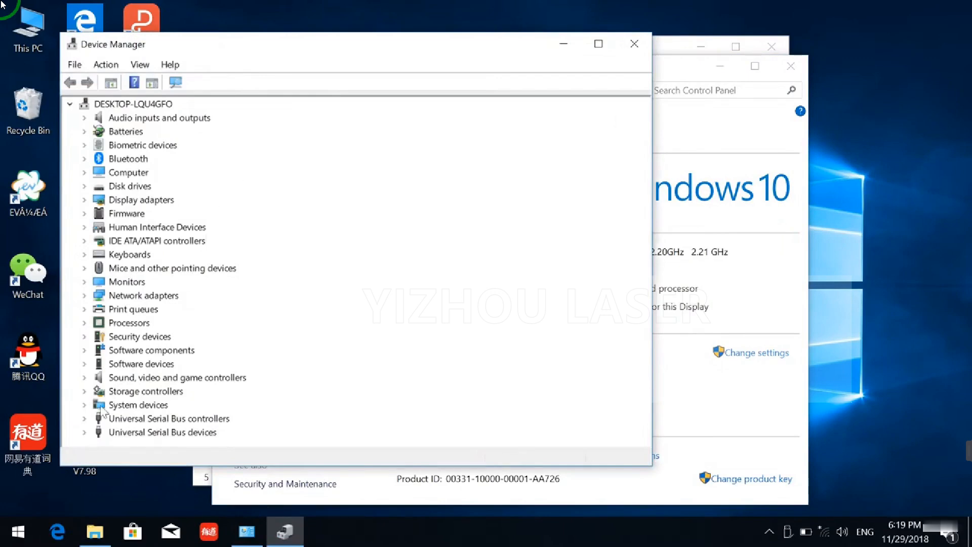
click(85, 433)
click(126, 432)
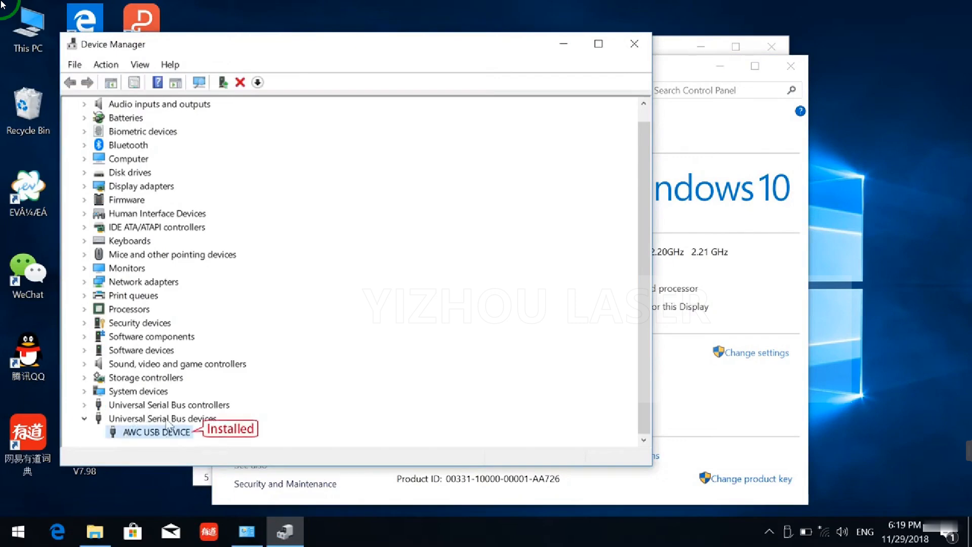
click(633, 44)
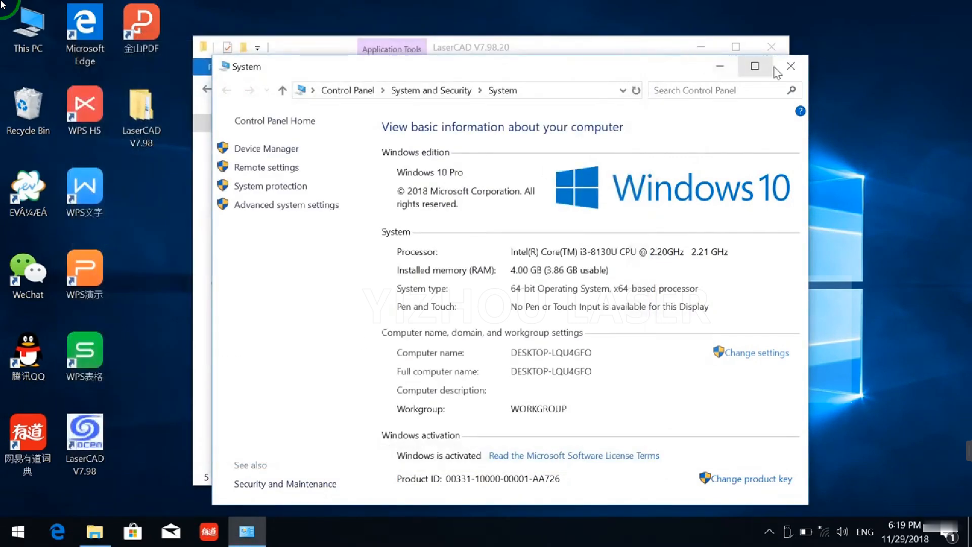
click(790, 66)
click(758, 46)
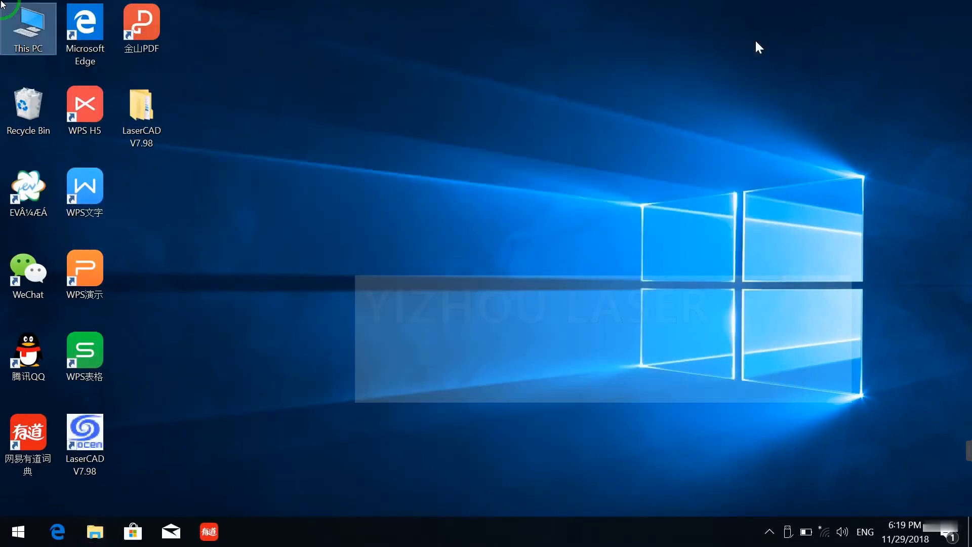
Open the properties of the Bluetooth Network Connection from the network adapter options in Windows network settings.
right_click(825, 531)
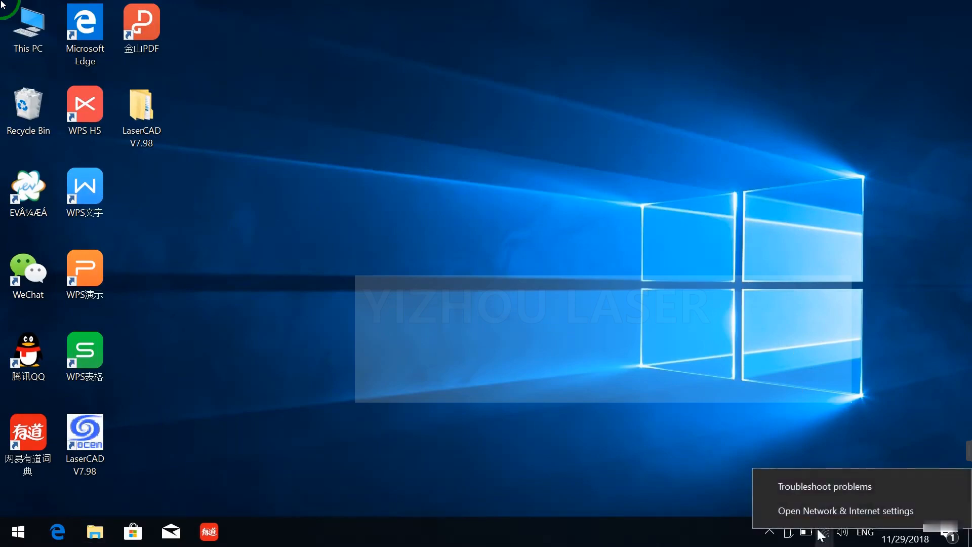
click(825, 512)
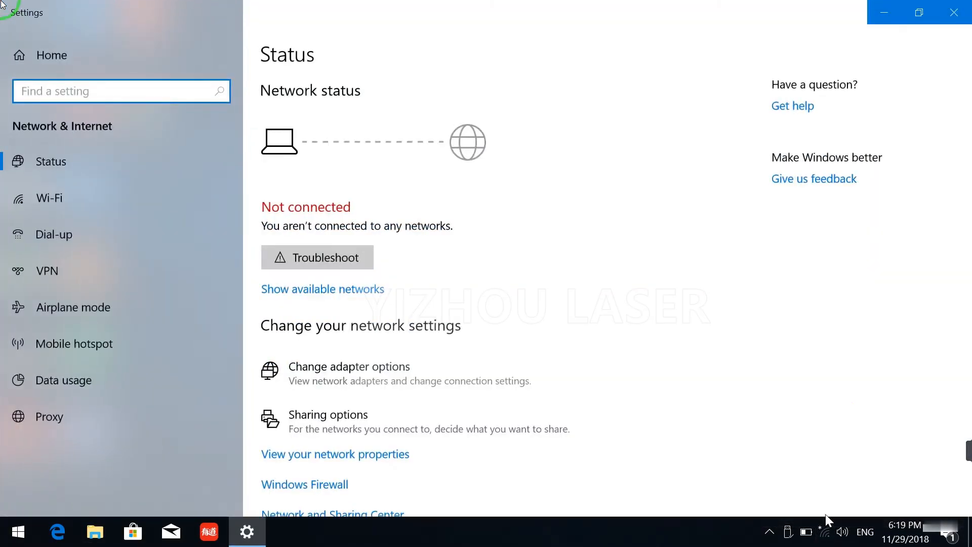
click(377, 378)
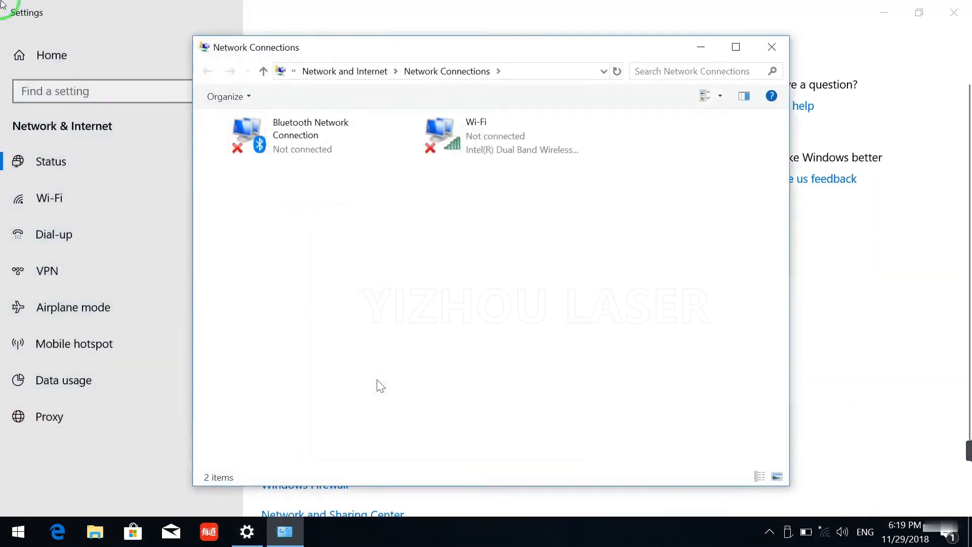
right_click(301, 145)
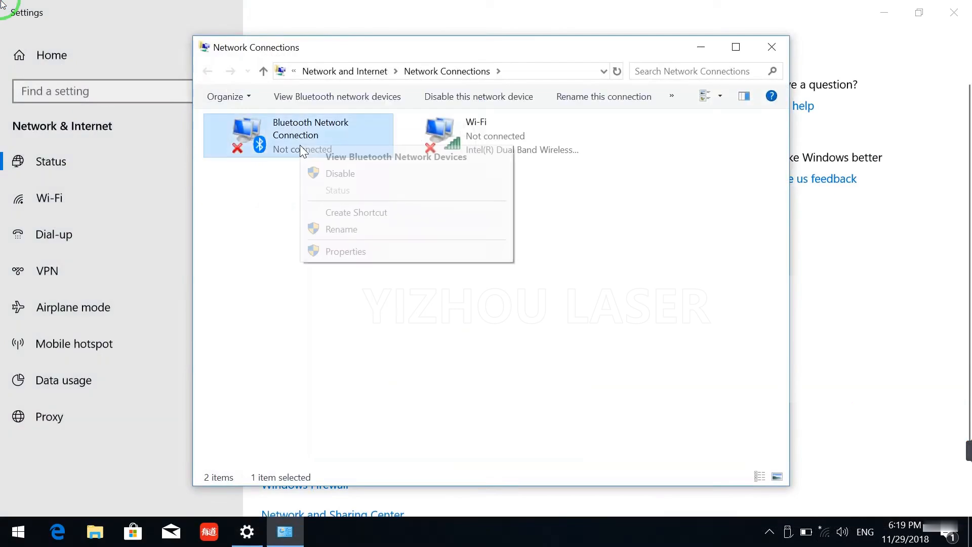
click(318, 252)
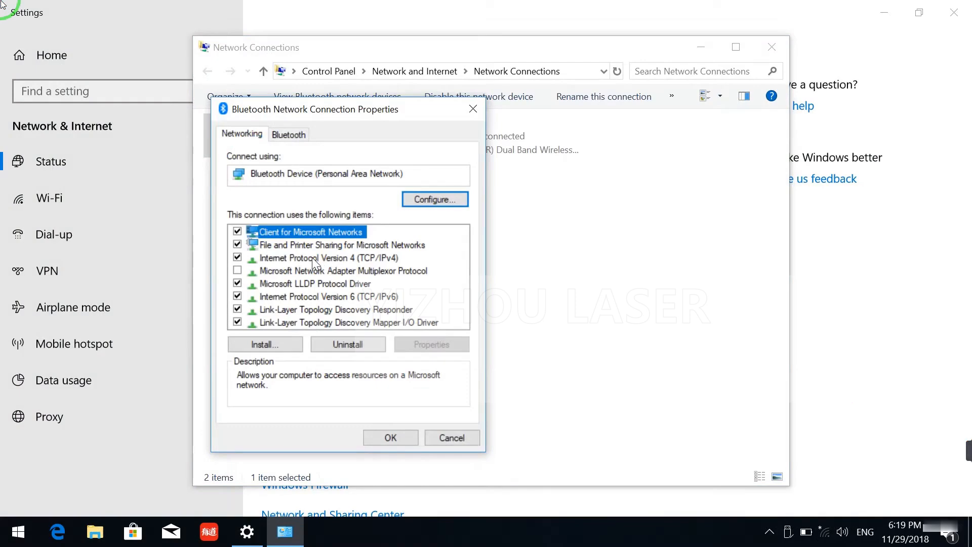
Set the connection's IPv4 to the fixed IP address 192.168.8.20, apply it and close the network windows.
double_click(312, 257)
click(297, 276)
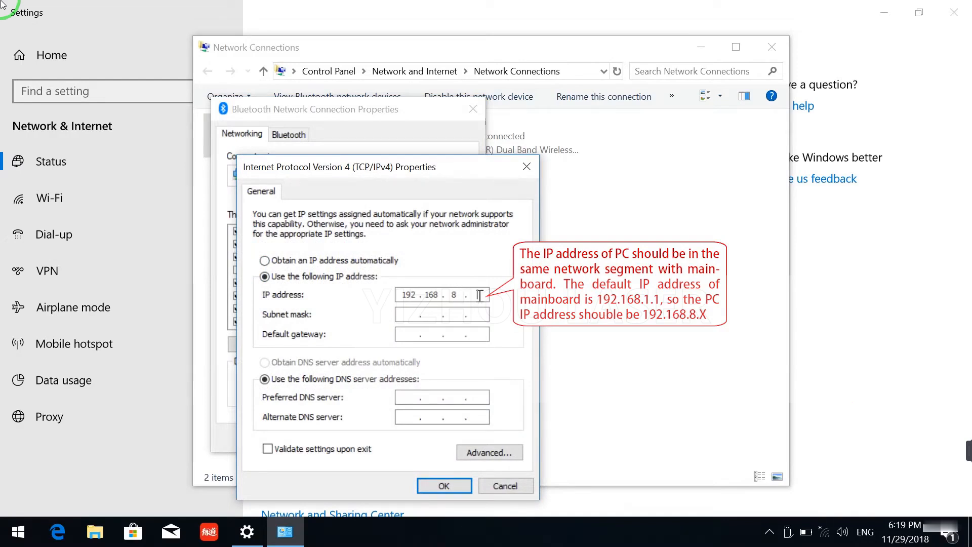
text(0)
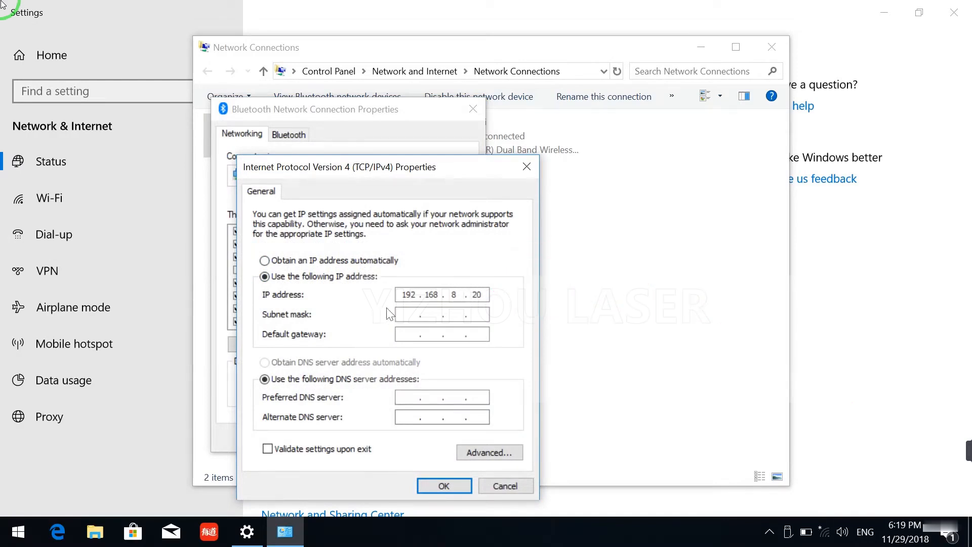
click(403, 314)
click(434, 485)
click(402, 438)
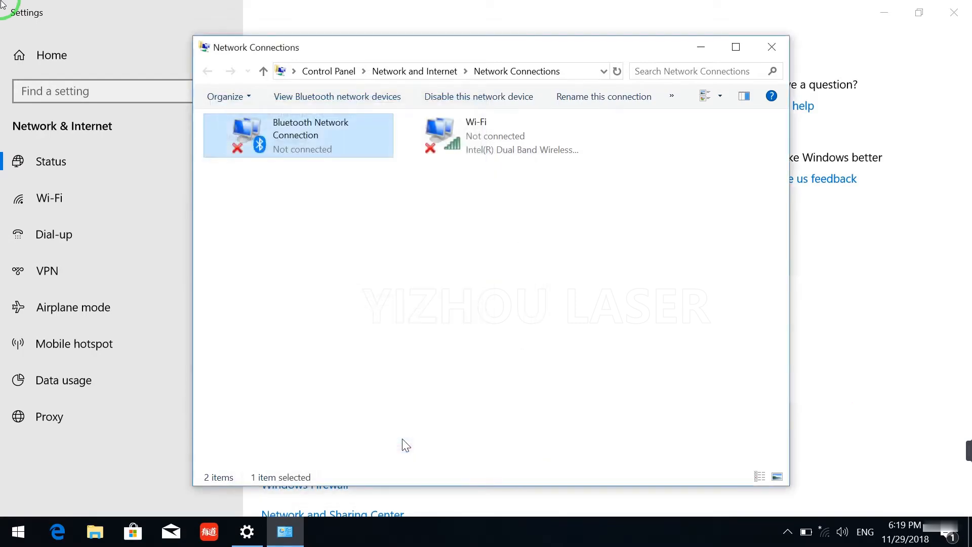
click(766, 48)
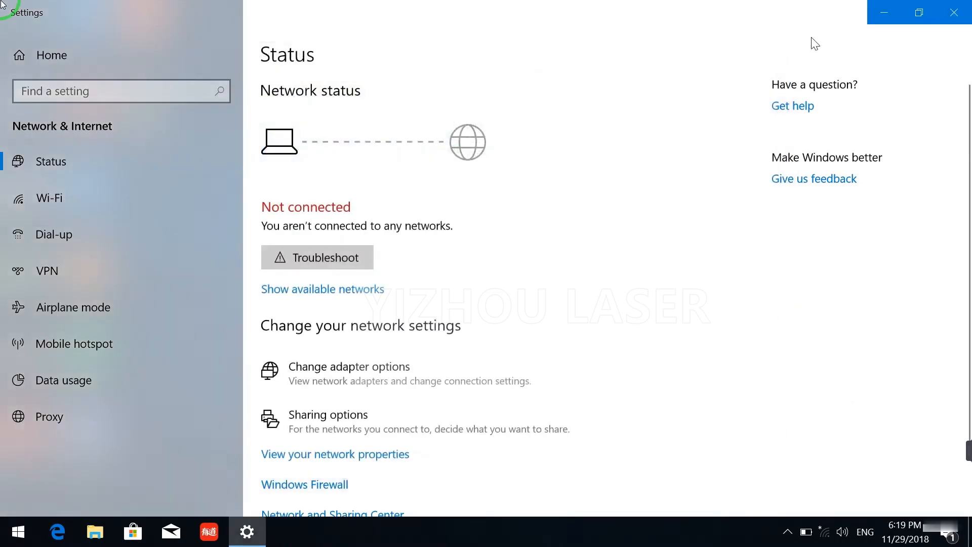
click(959, 11)
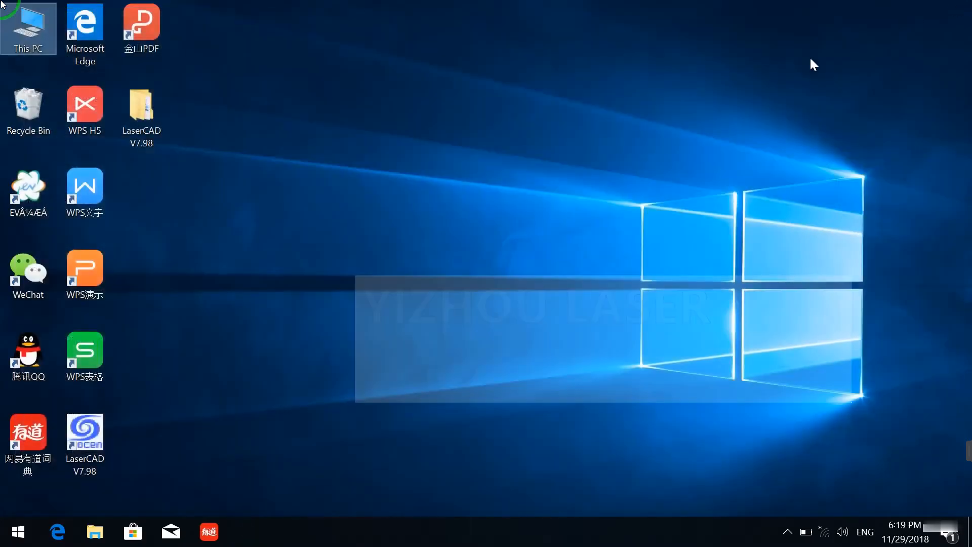
Launch LaserCAD V7.98 from the desktop and choose Network Mode as the communication mode.
click(96, 433)
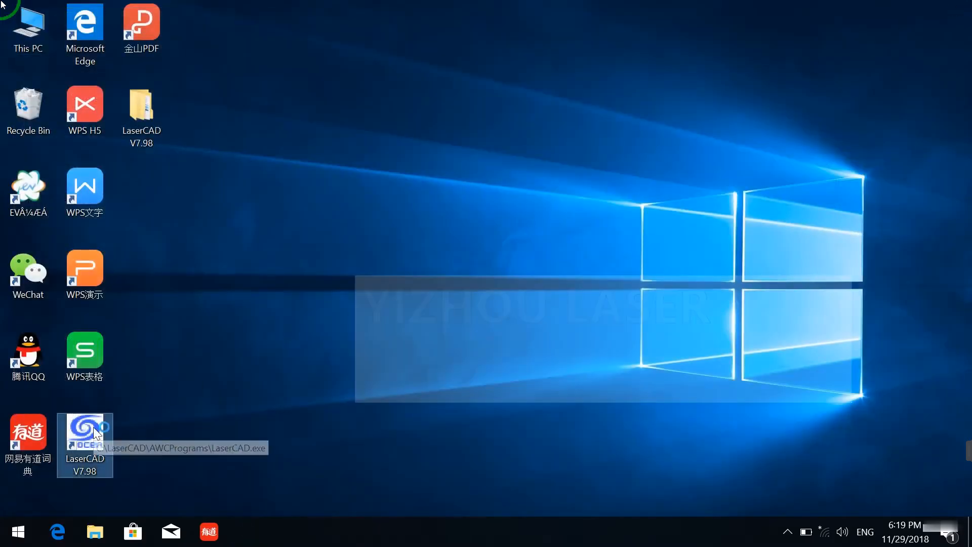
double_click(96, 433)
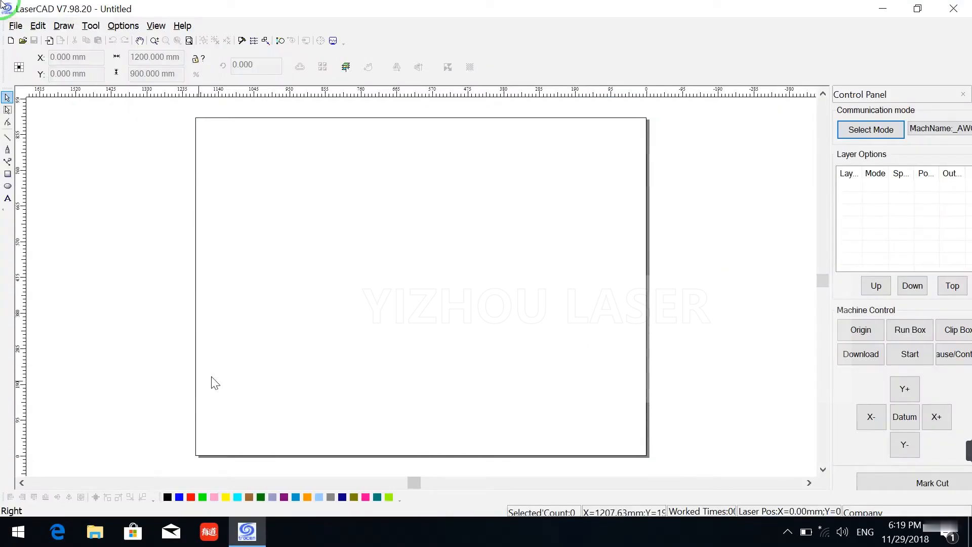
click(852, 128)
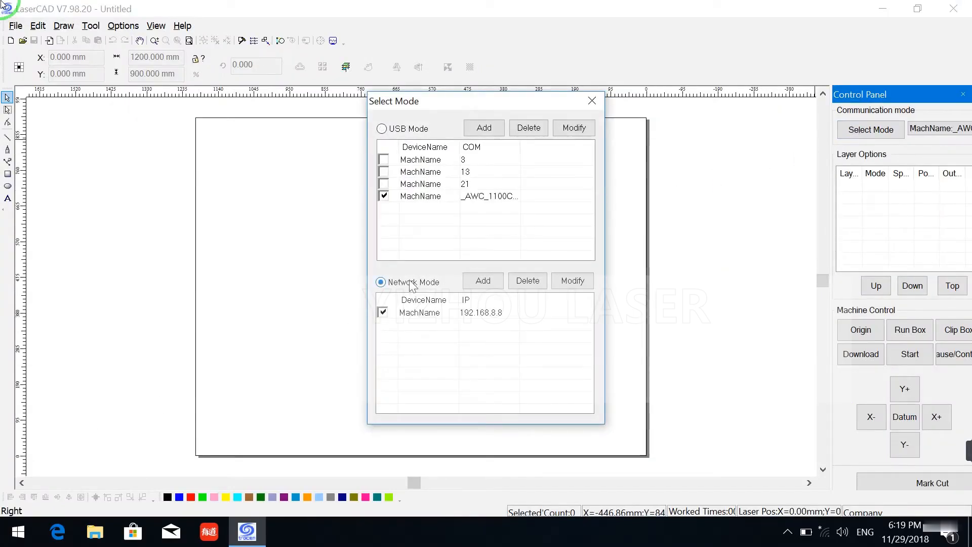
Check that the network device MachName uses the mainboard's IP address 192.168.8.8, accept it and close the mode selection.
double_click(425, 314)
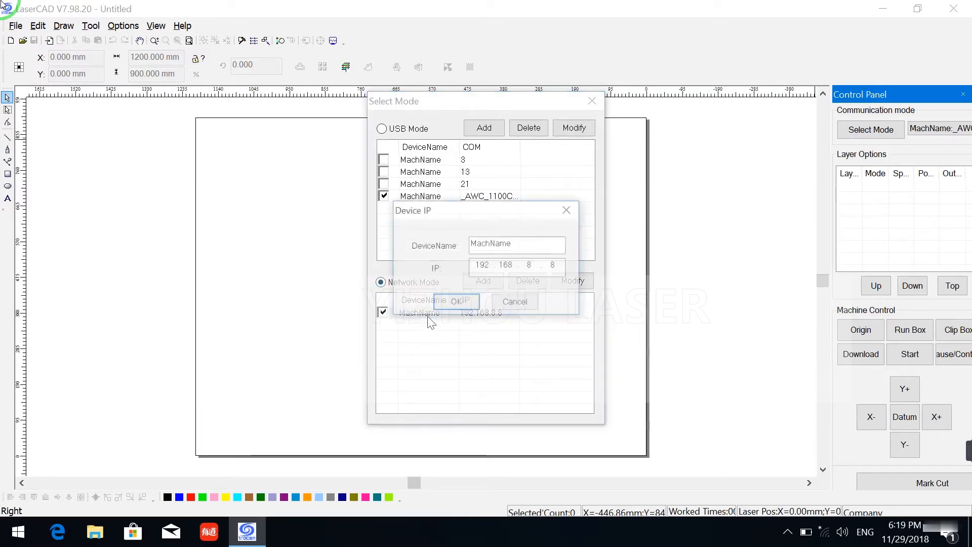
double_click(484, 266)
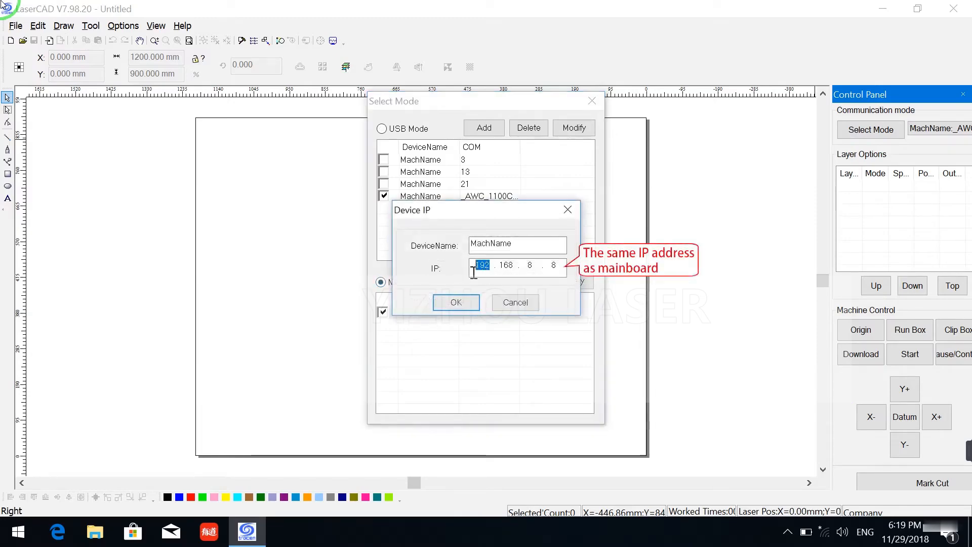
double_click(505, 267)
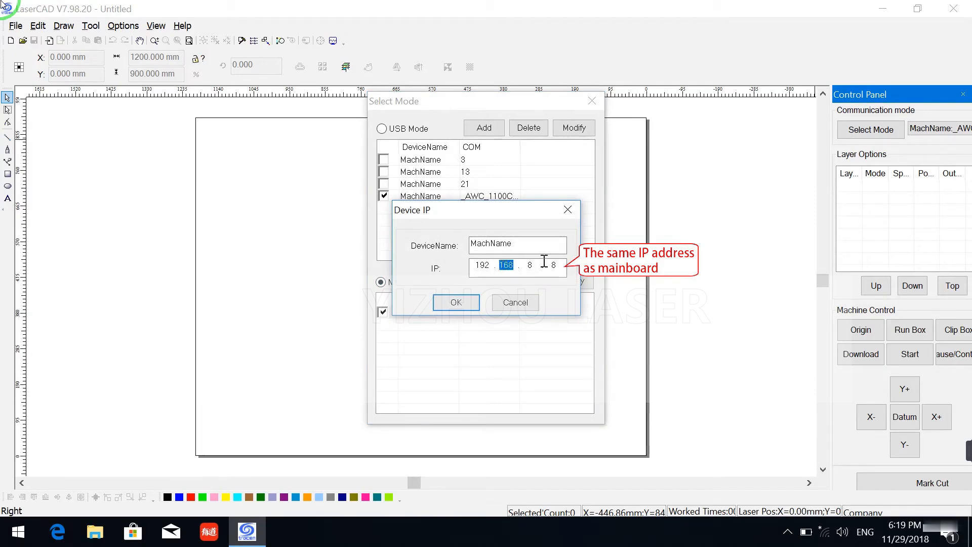
double_click(530, 265)
double_click(553, 266)
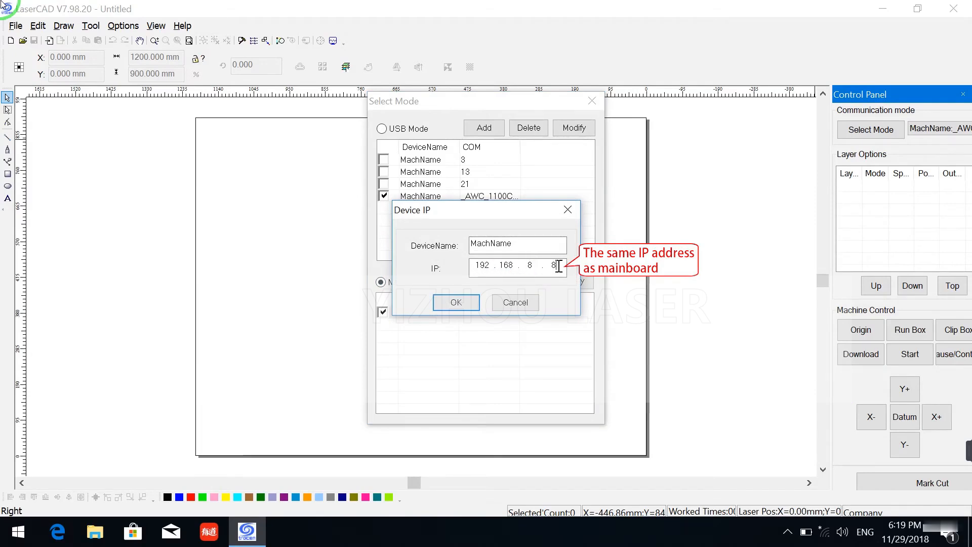
click(454, 303)
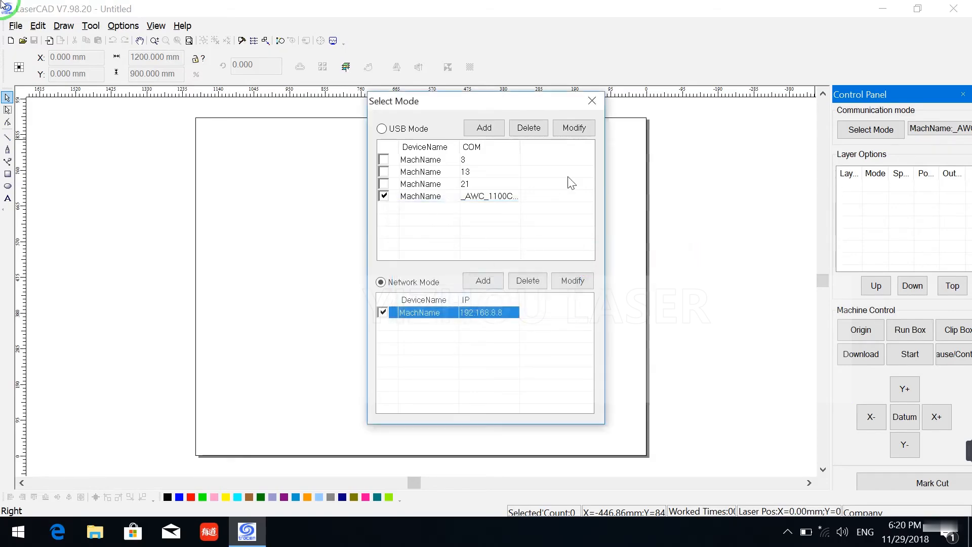
click(592, 100)
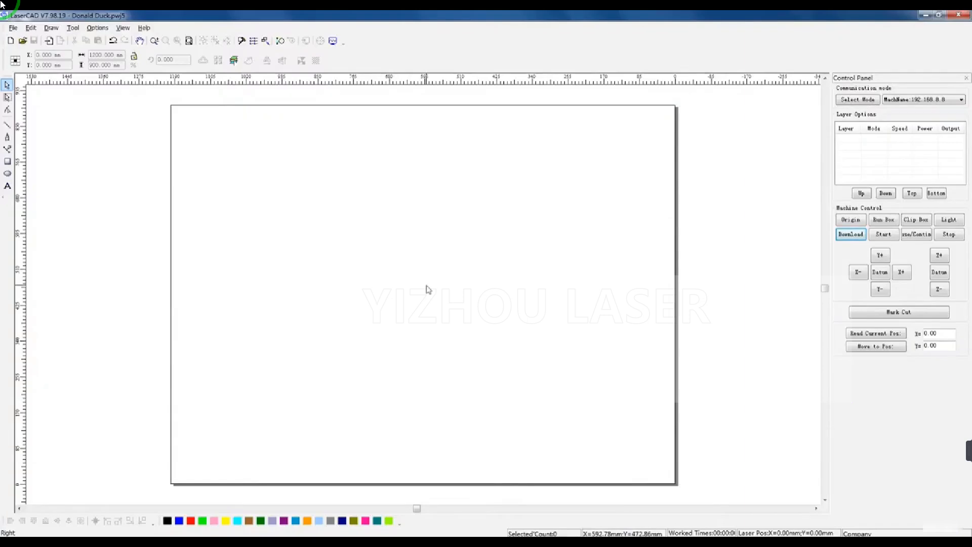
Restore the default parameters with the machine zero set to Left_Up.
click(102, 29)
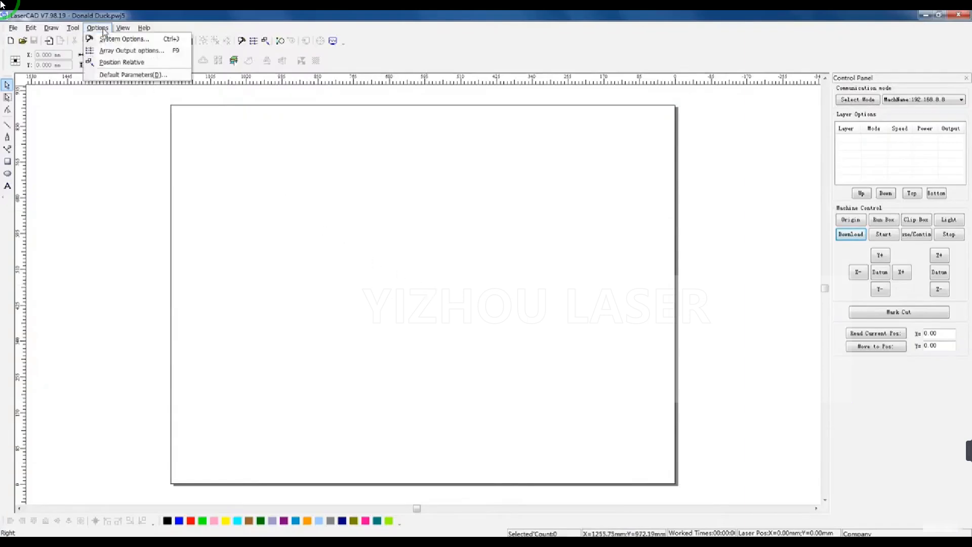
click(112, 74)
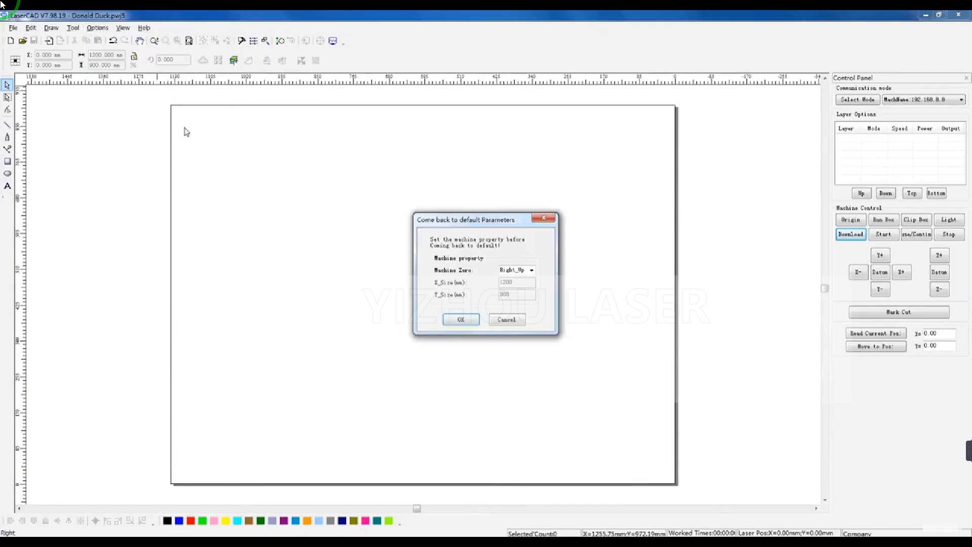
click(532, 270)
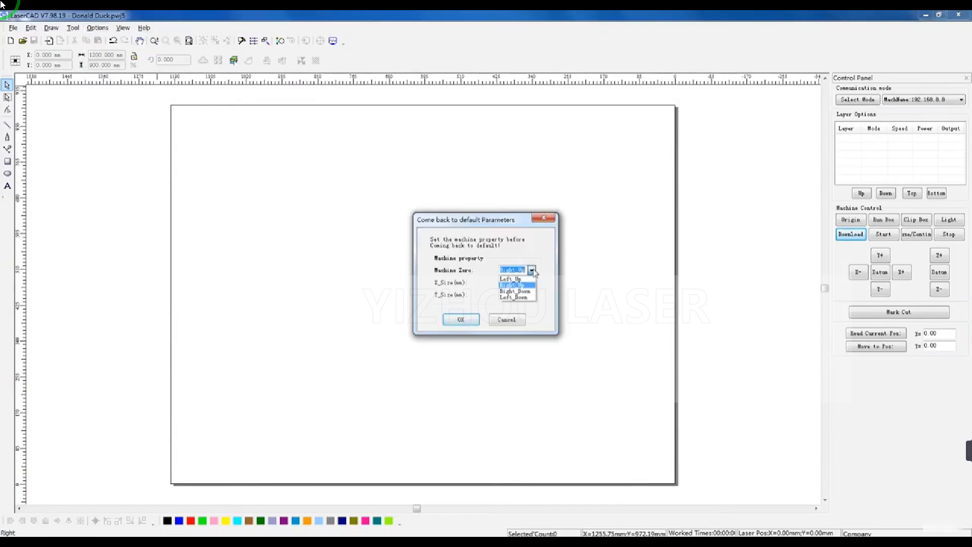
click(525, 279)
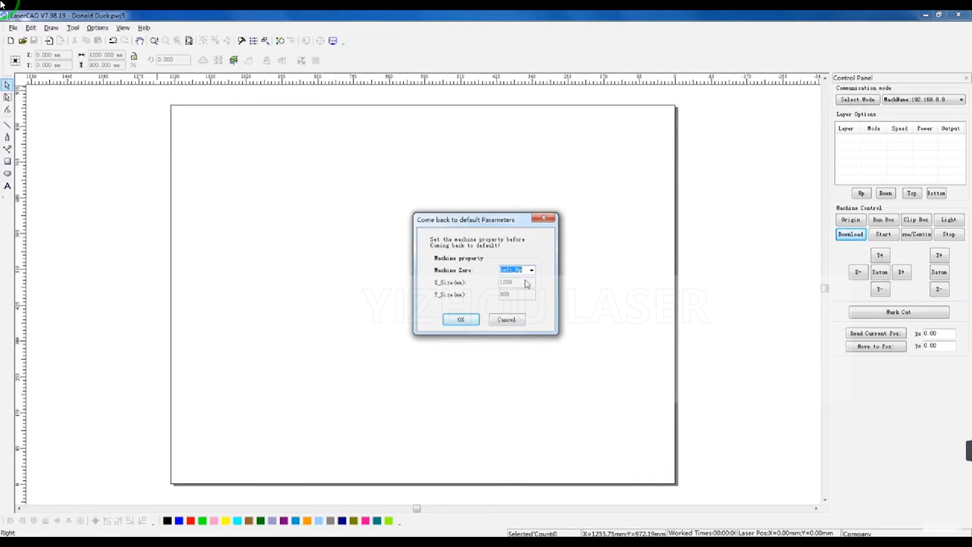
click(460, 320)
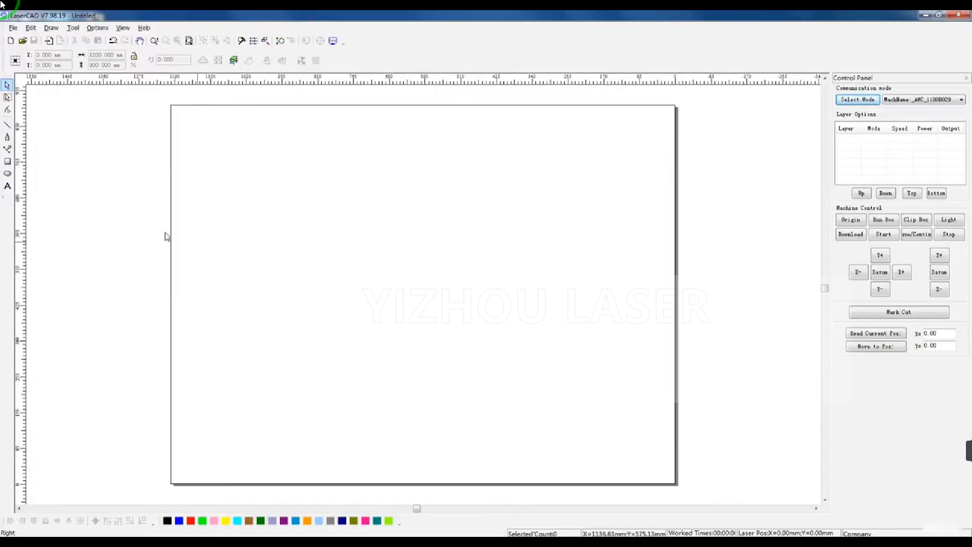
Draw a square about 225 by 225 mm near the work area's centre and fill it with a HorizontalLine light guide pattern.
click(7, 161)
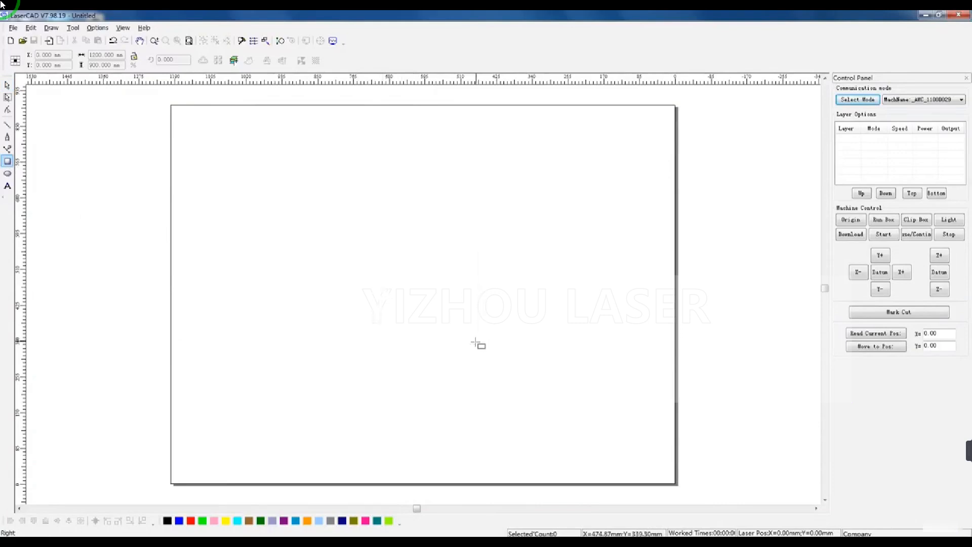
drag(381, 249, 476, 344)
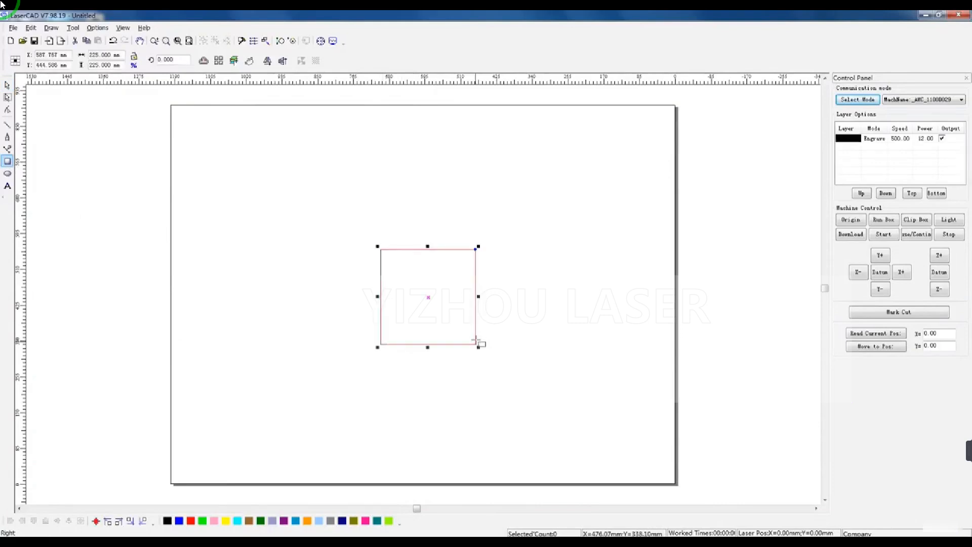
click(166, 41)
click(30, 28)
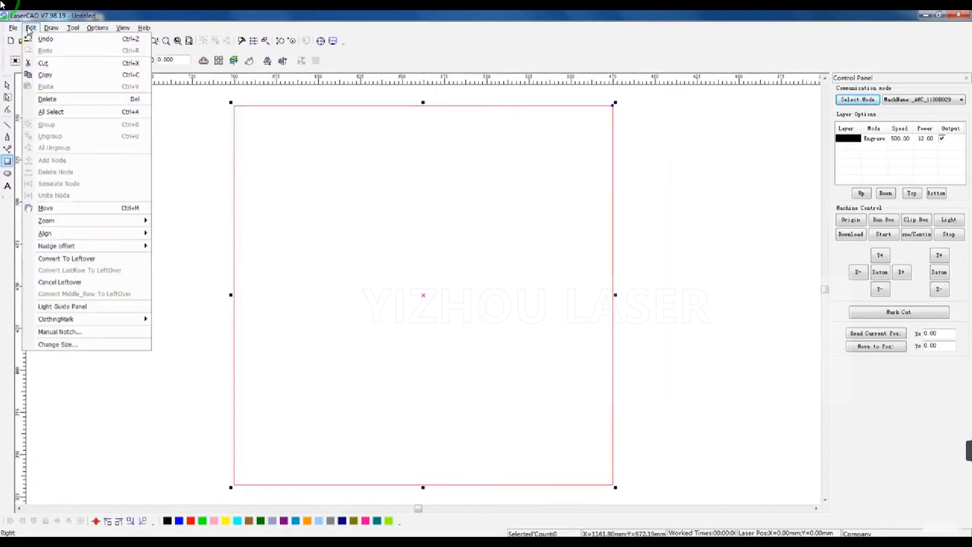
click(69, 306)
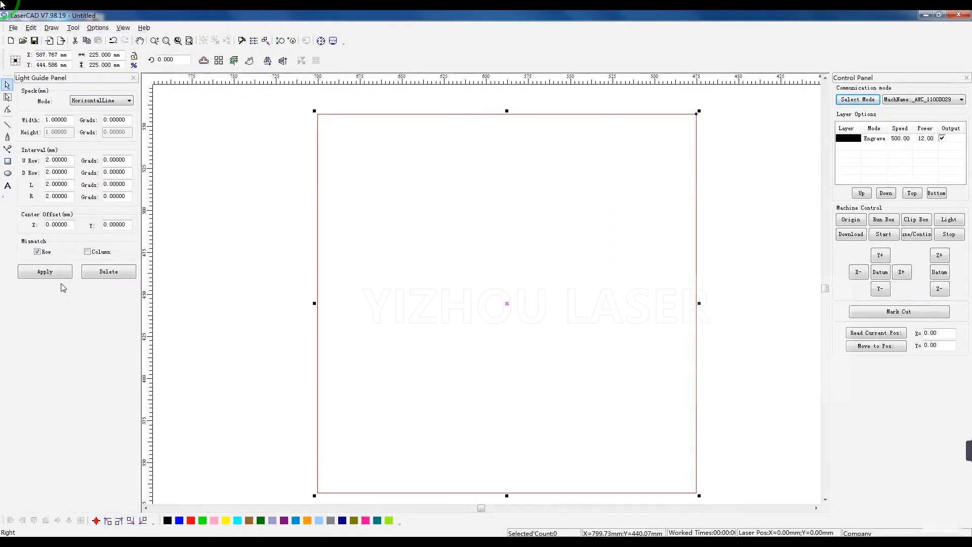
click(53, 272)
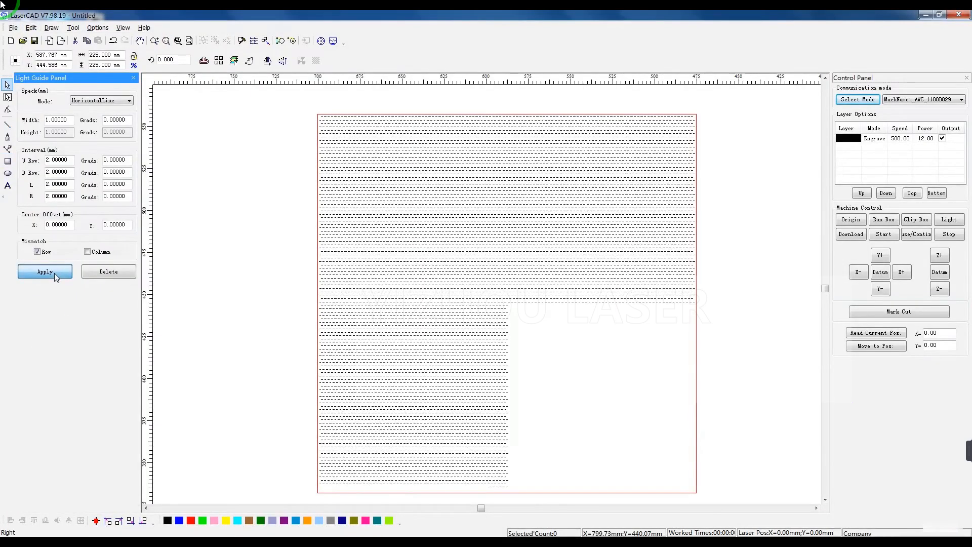
Apply the VerticalLine light guide mode to the square.
click(115, 102)
click(110, 116)
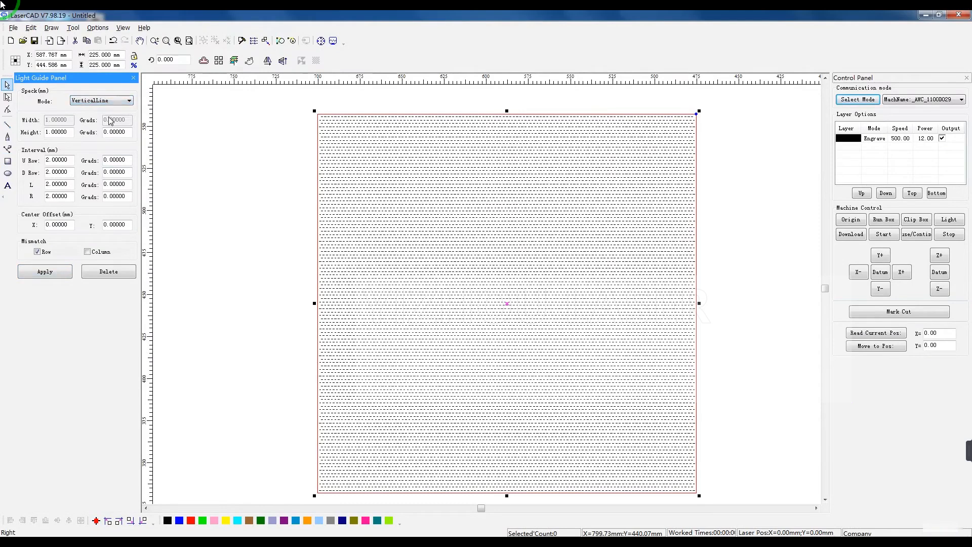
click(48, 272)
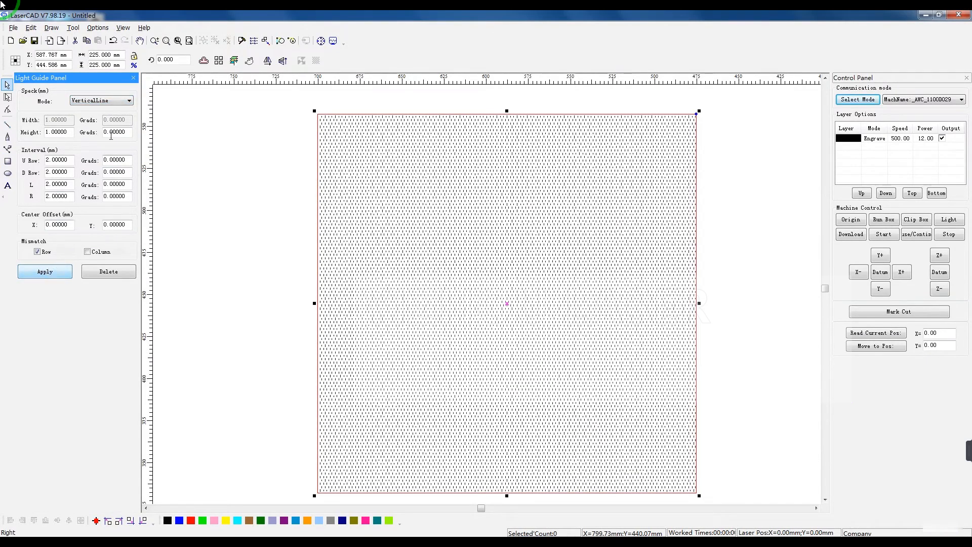
Change the square's light guide pattern to Ellipse mode and apply it.
click(114, 101)
click(112, 122)
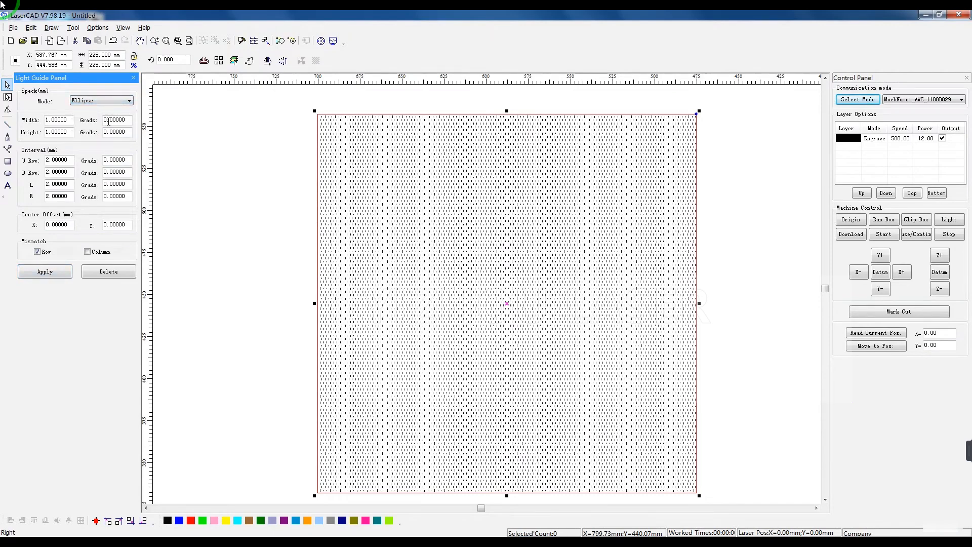
click(38, 274)
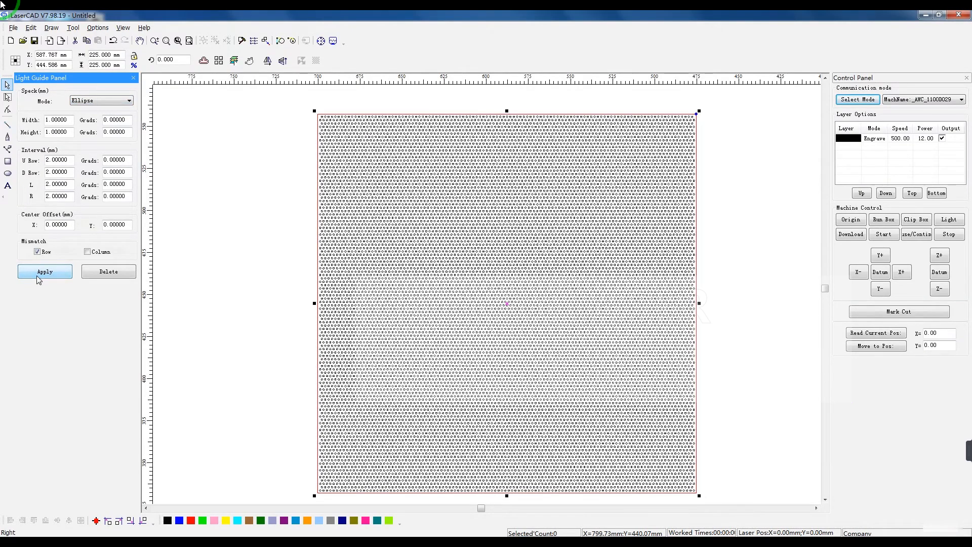
Switch the light guide speck mode to Grid and apply it to the square.
click(122, 101)
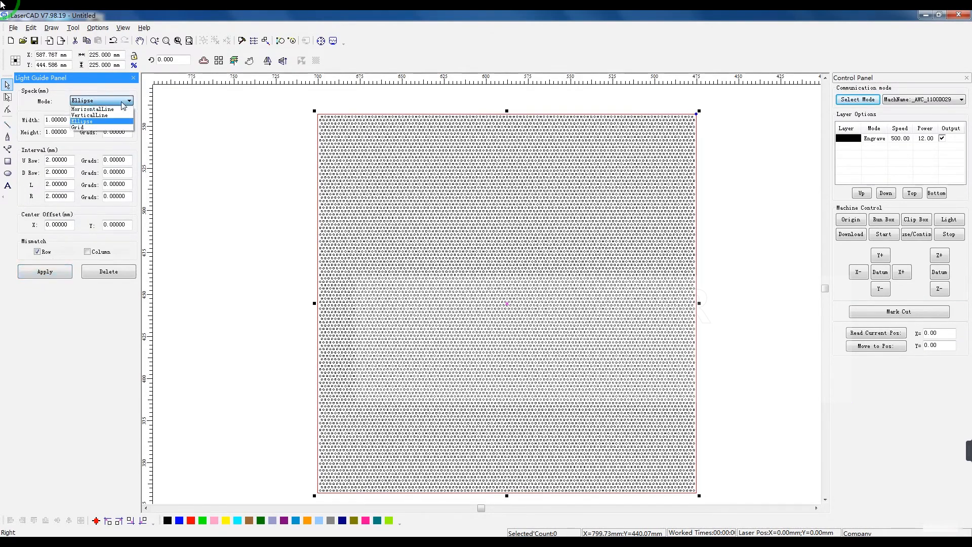
click(113, 127)
click(50, 273)
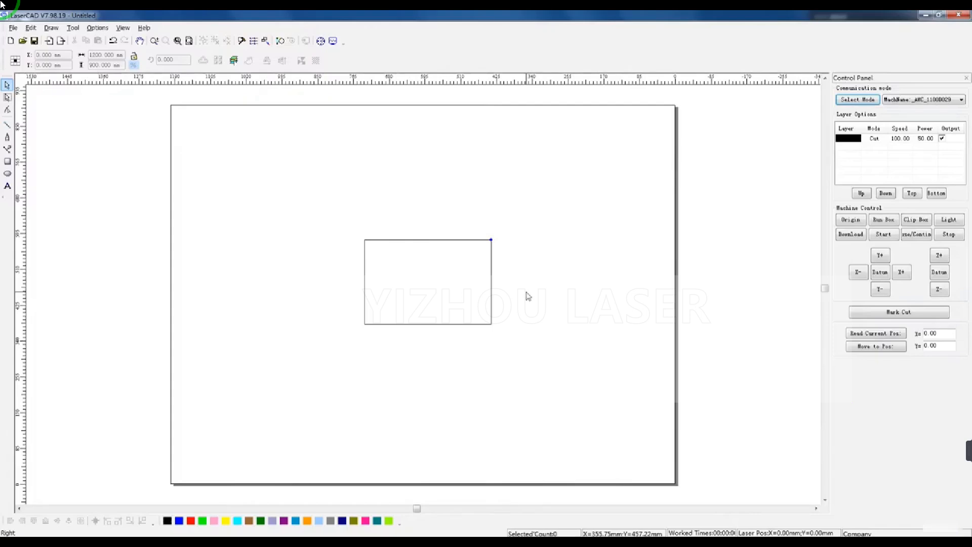
Select the rectangle in the work area and set its width and height to 250 mm each.
click(462, 274)
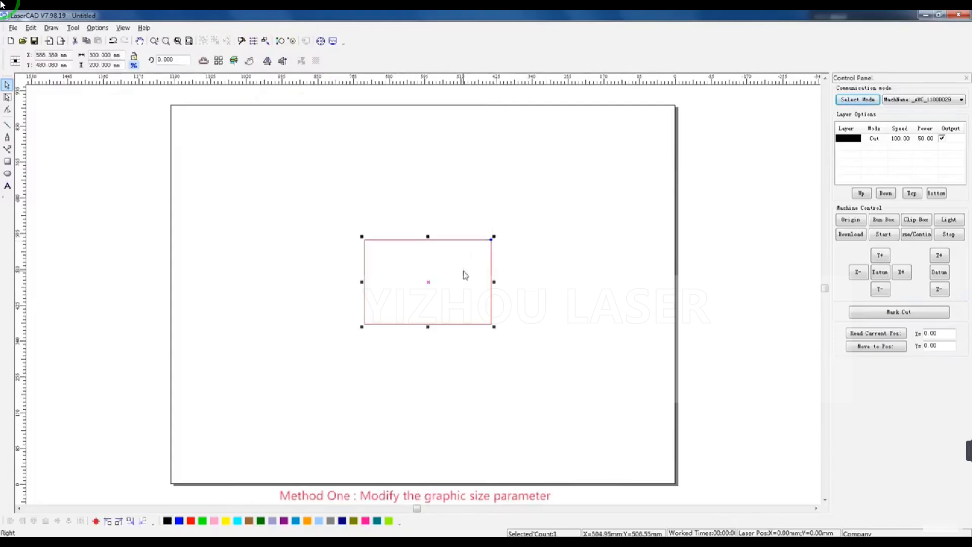
drag(113, 55, 65, 56)
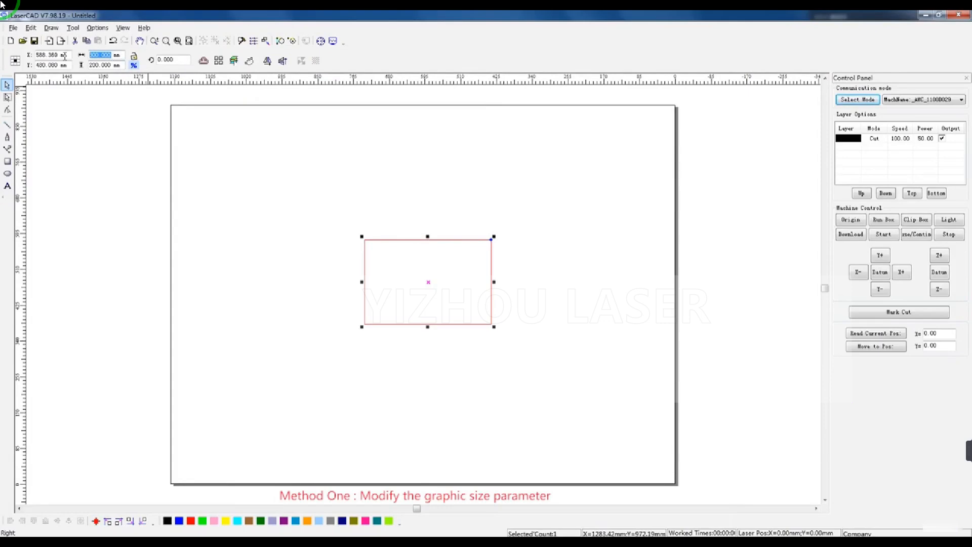
text(250)
key(Return)
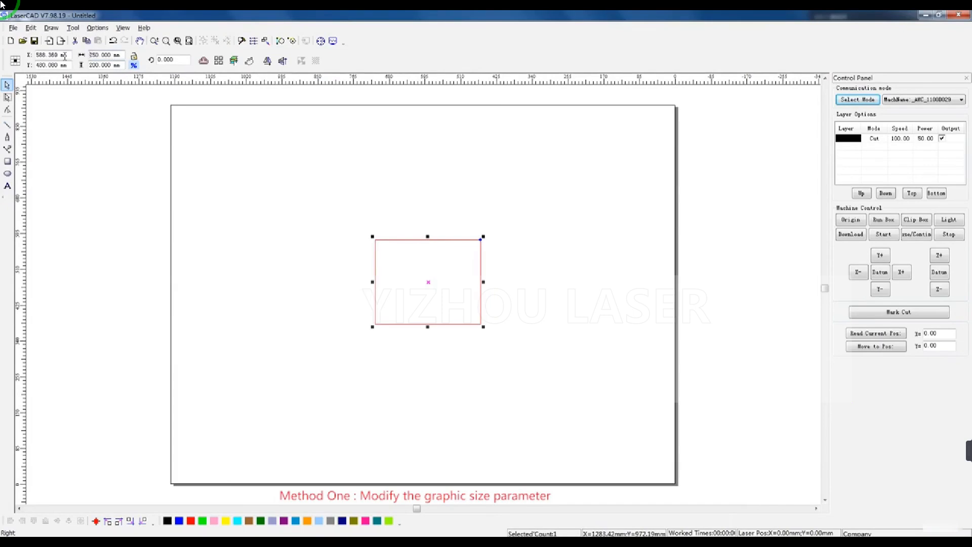
drag(114, 65, 92, 67)
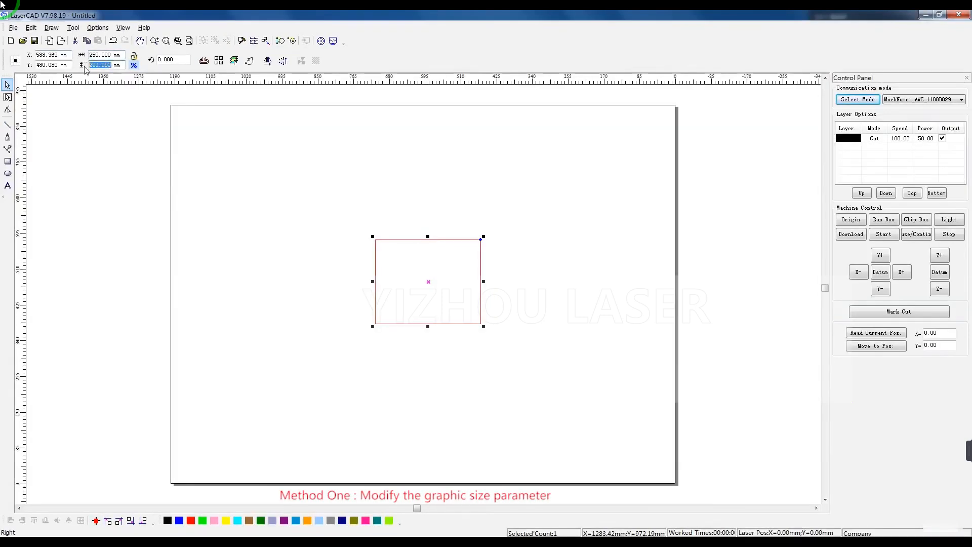
text(250)
key(Return)
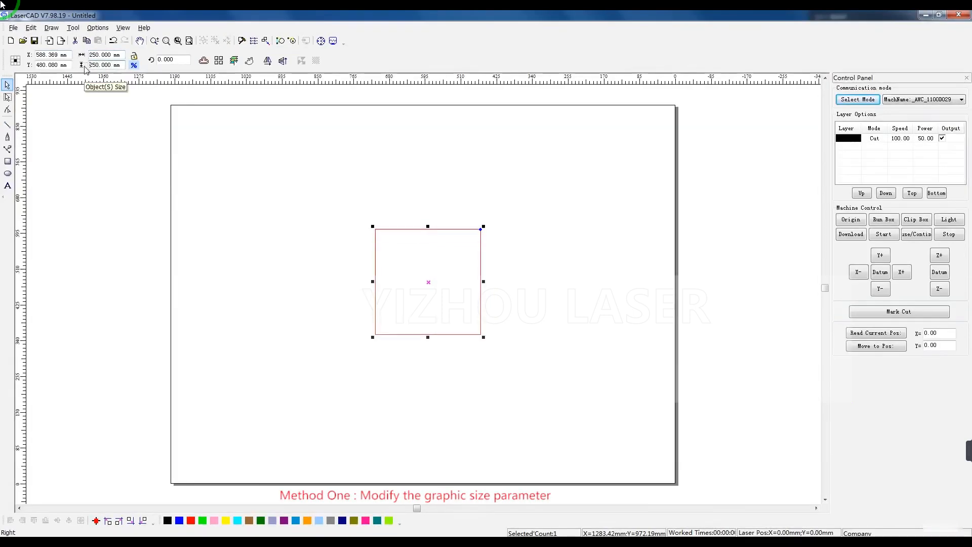
Enable proportional scaling and resize the square to 300 mm.
click(133, 56)
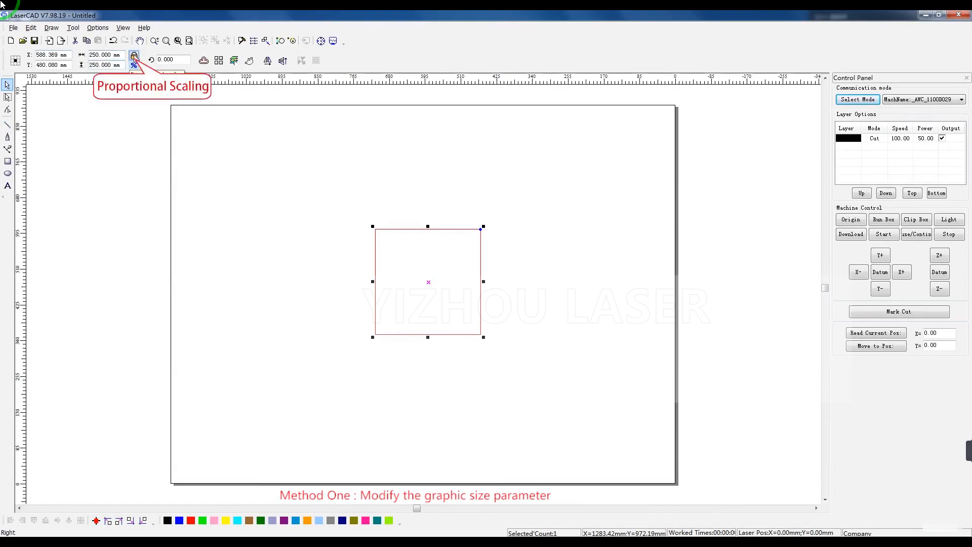
text(300)
key(Return)
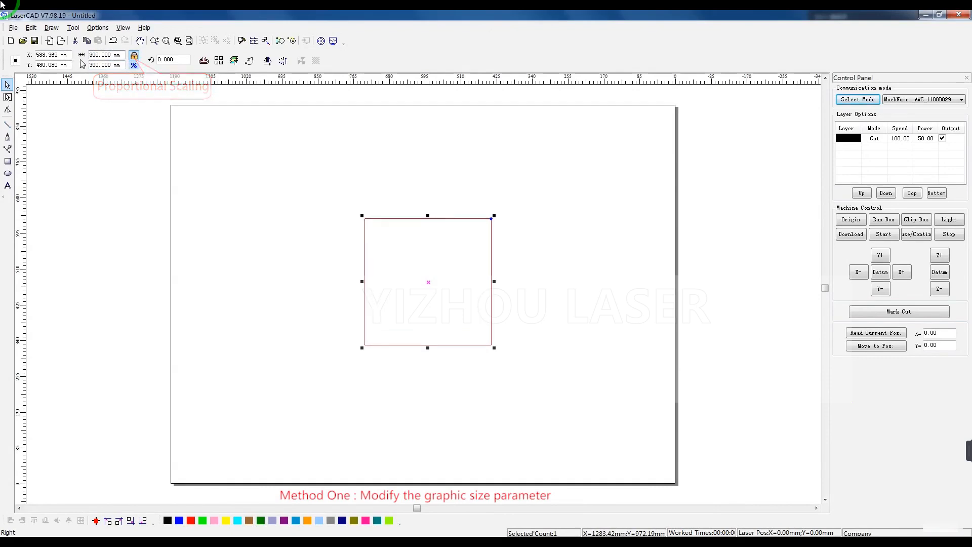
Scale the square to 120% in X only, without locking the ratio.
click(134, 66)
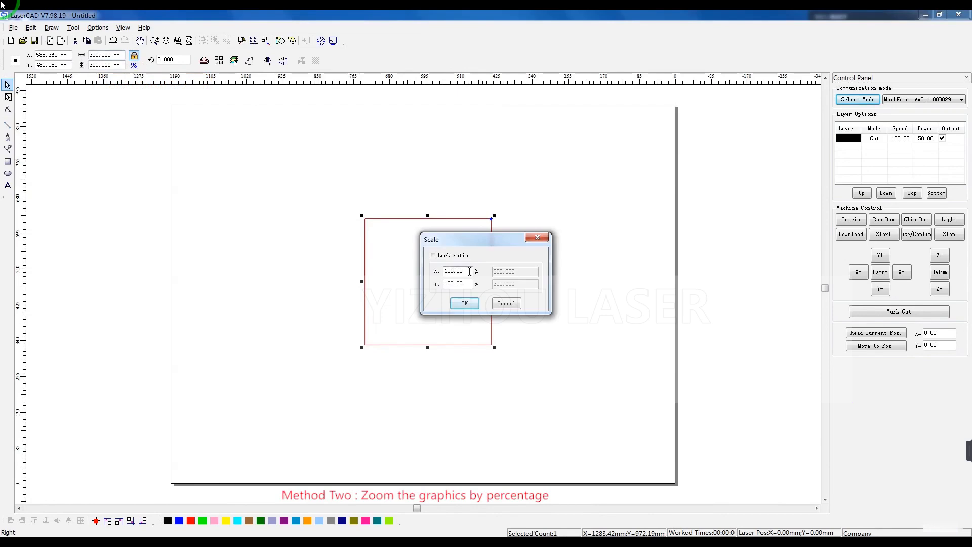
drag(470, 271, 439, 274)
text(120)
click(463, 303)
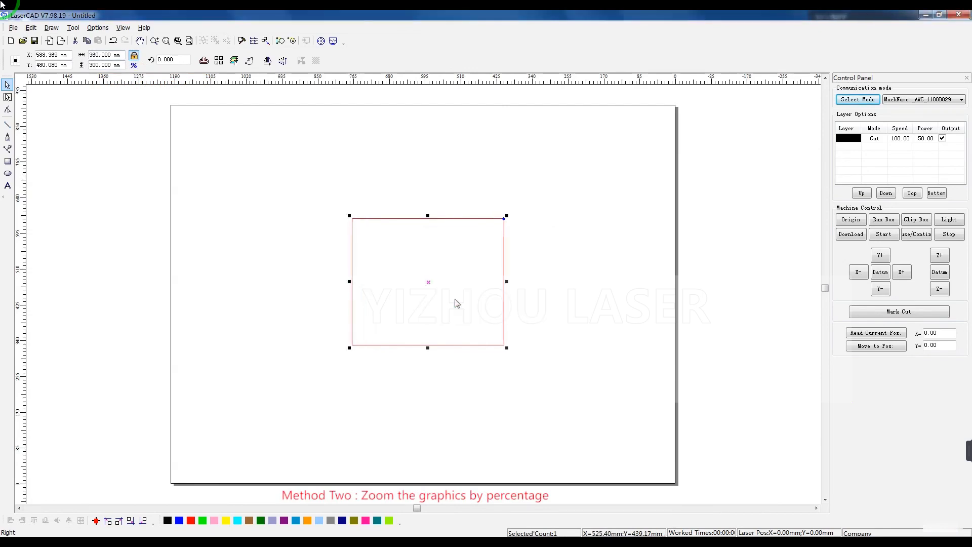
Scale the rectangle to 80% with the ratio locked.
click(134, 65)
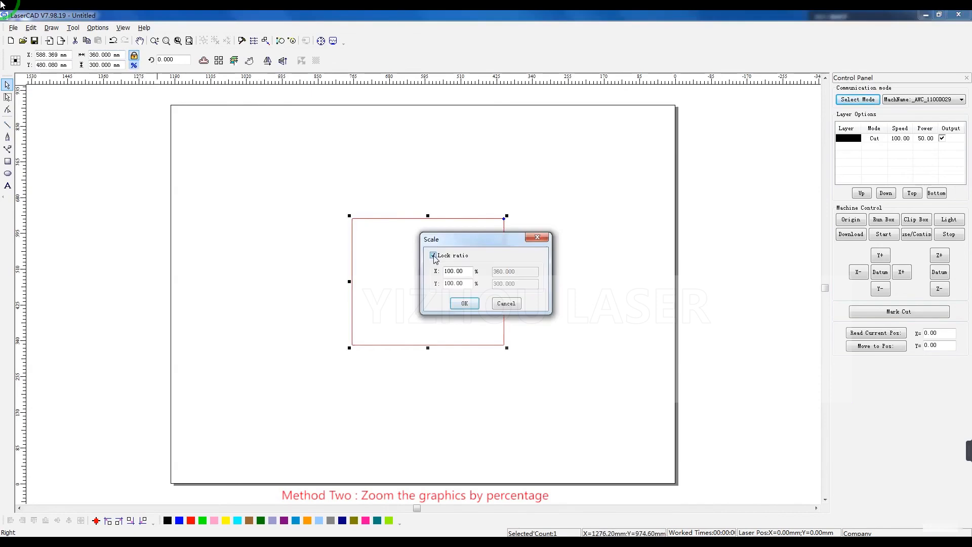
drag(466, 273, 444, 274)
text(80)
click(465, 303)
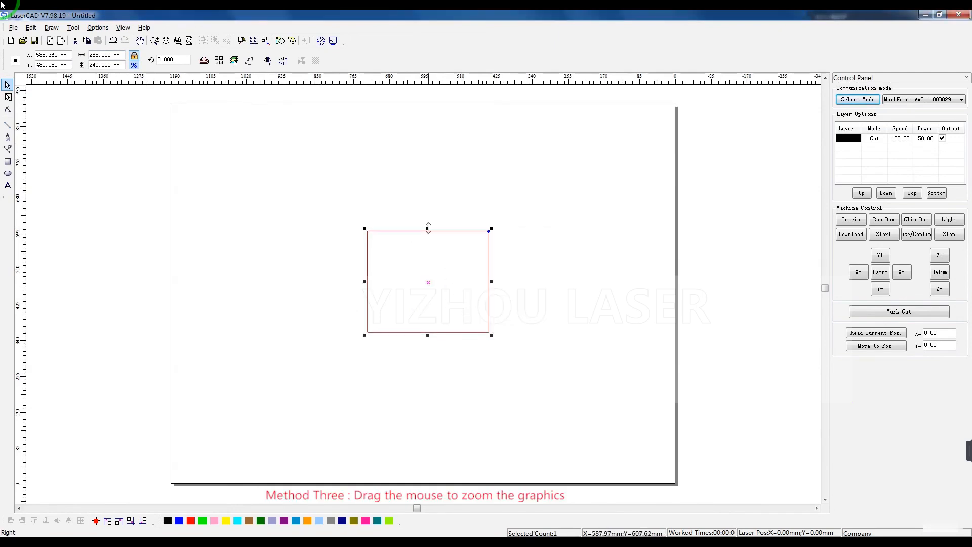
Resize the rectangle freehand from its upper and right edges to about 269 mm wide and 242 mm high.
mouse_move(428, 227)
mouse_down()
mouse_move(427, 182)
mouse_move(426, 226)
mouse_up()
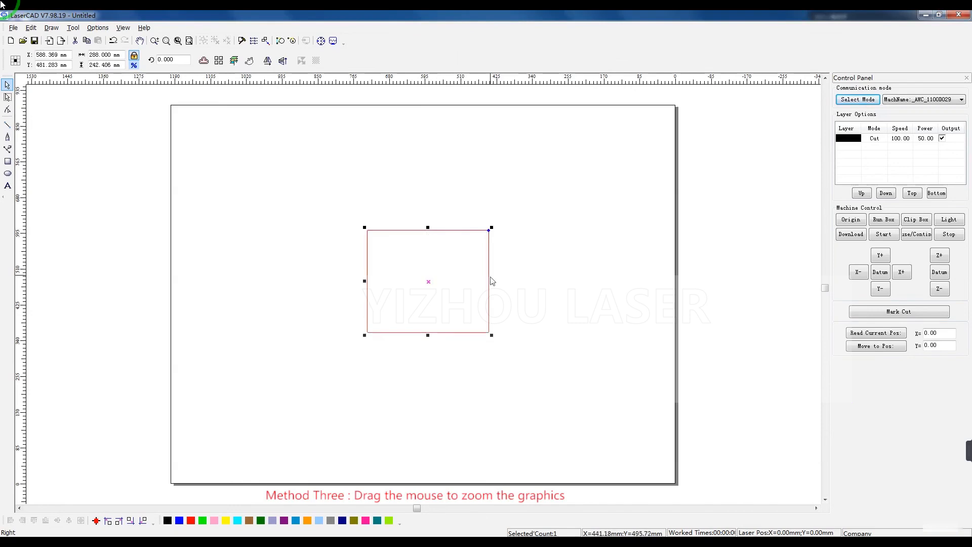
drag(491, 282, 453, 282)
drag(453, 281, 484, 281)
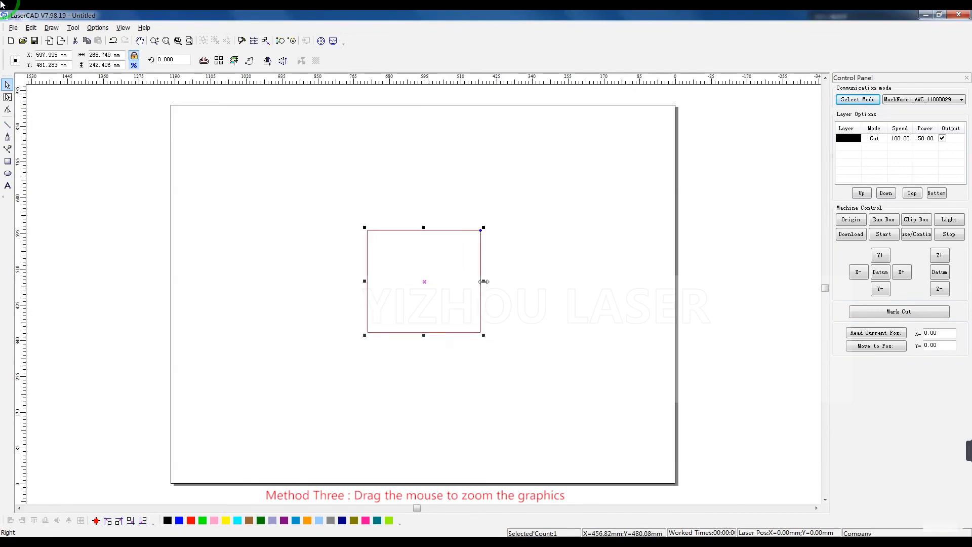
Resize the rectangle proportionally from its upper-right corner to about 219 mm wide and 198 mm high, and deselect it.
drag(483, 226, 464, 237)
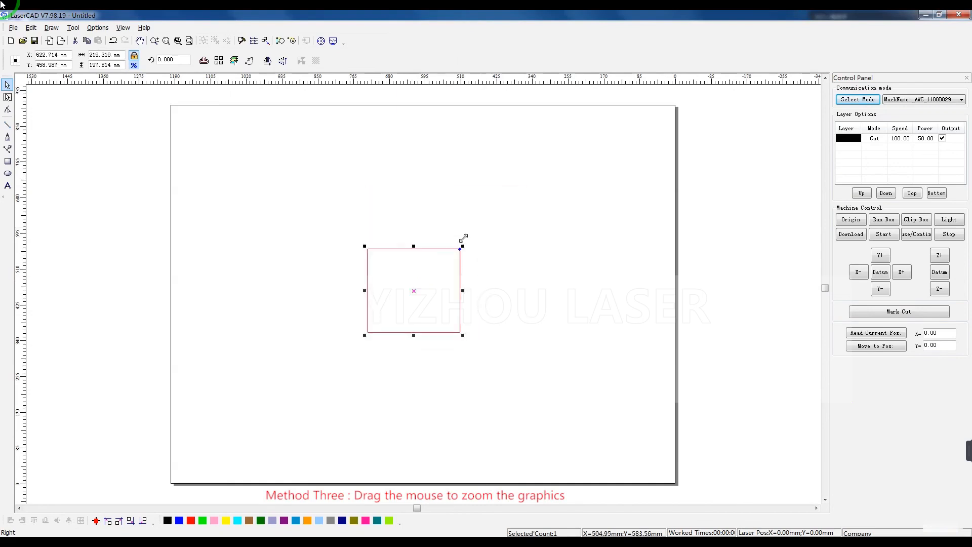
click(512, 307)
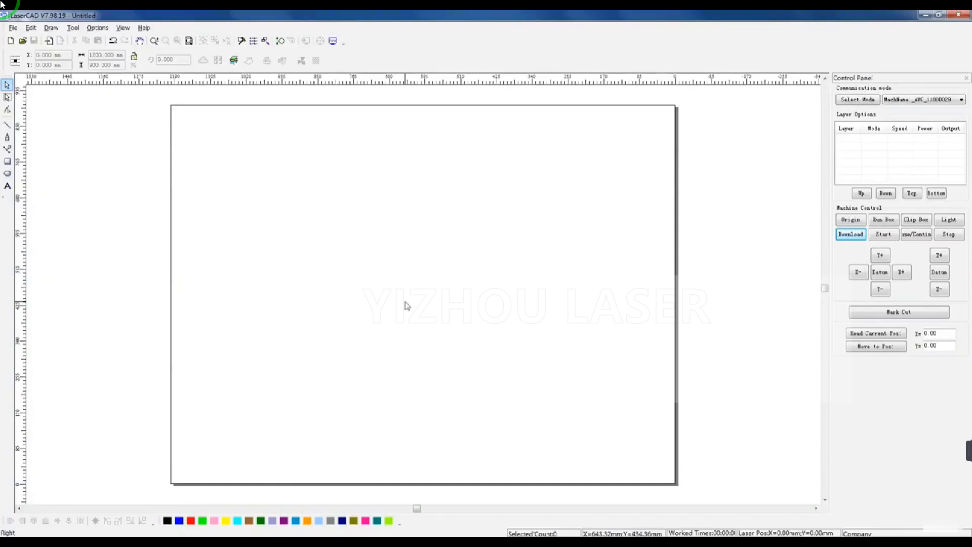
Draw a rectangle about 261 by 148 mm and, beside it, an ellipse about 292 by 161 mm.
click(7, 161)
mouse_move(288, 245)
mouse_down()
mouse_move(329, 304)
mouse_move(399, 307)
mouse_up()
click(7, 173)
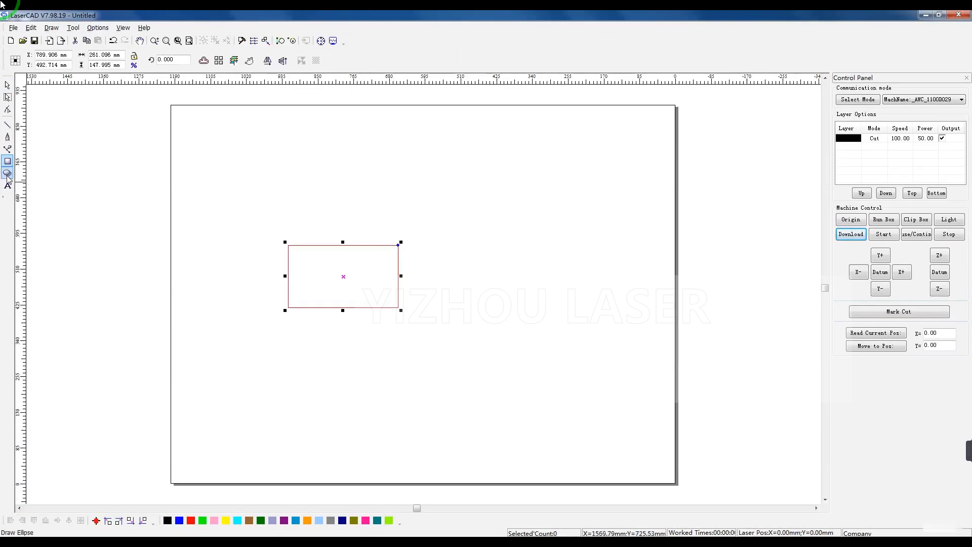
mouse_move(441, 243)
mouse_down()
mouse_move(488, 295)
mouse_move(581, 315)
mouse_move(567, 313)
mouse_up()
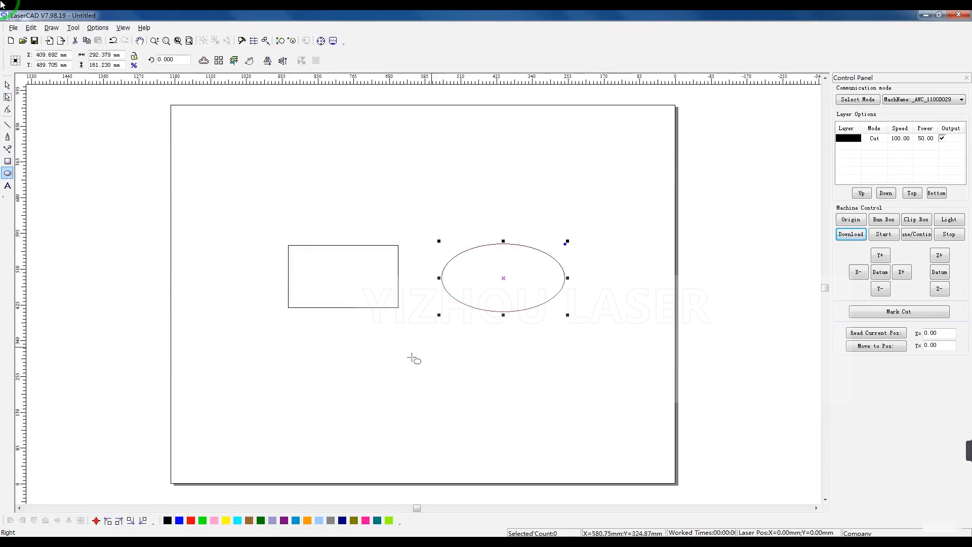
Assign the ellipse to the blue layer and set that layer's work mode to Cut, keeping its power and speed settings.
click(182, 520)
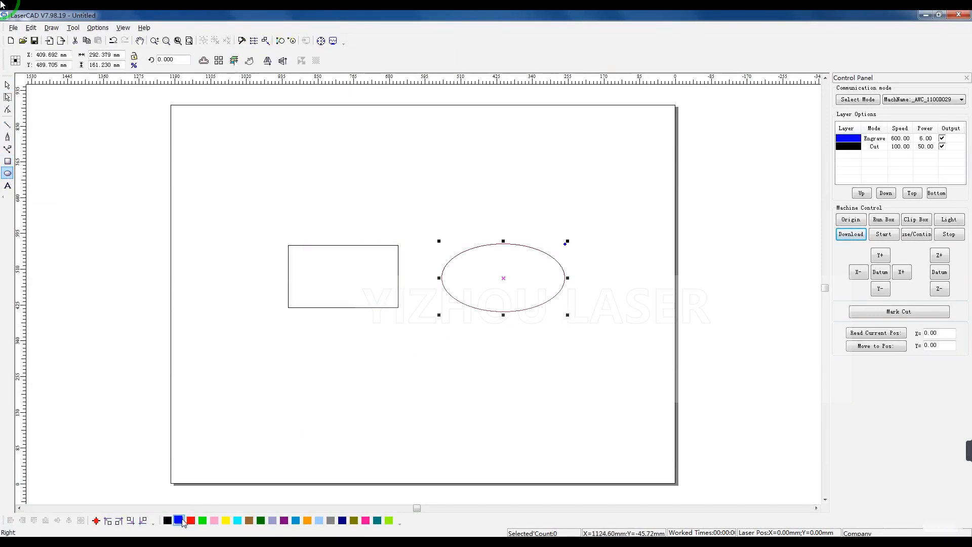
click(875, 140)
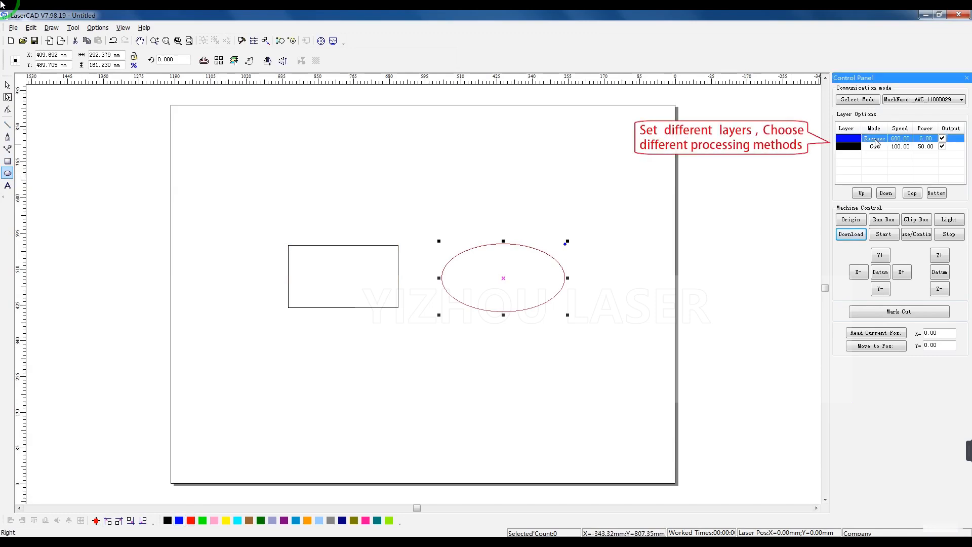
double_click(875, 141)
click(544, 125)
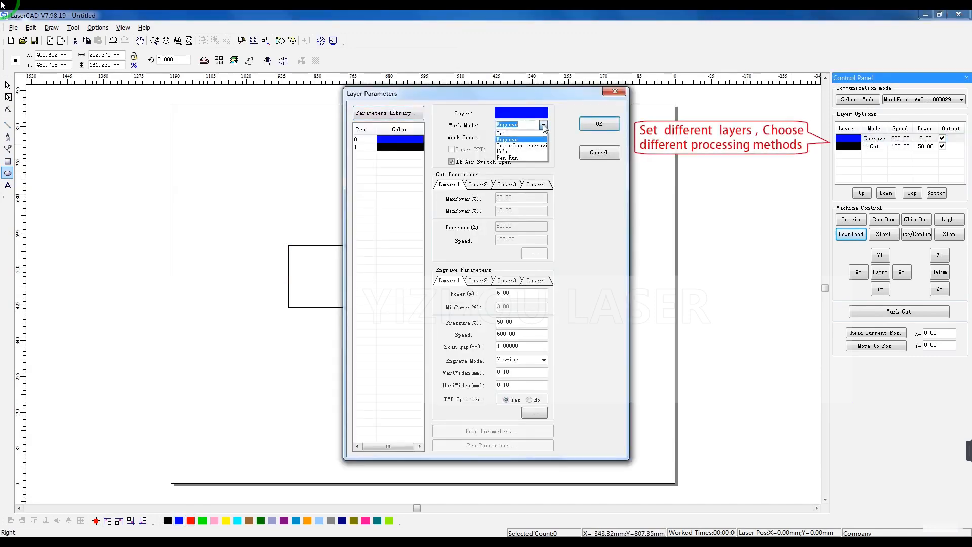
click(531, 134)
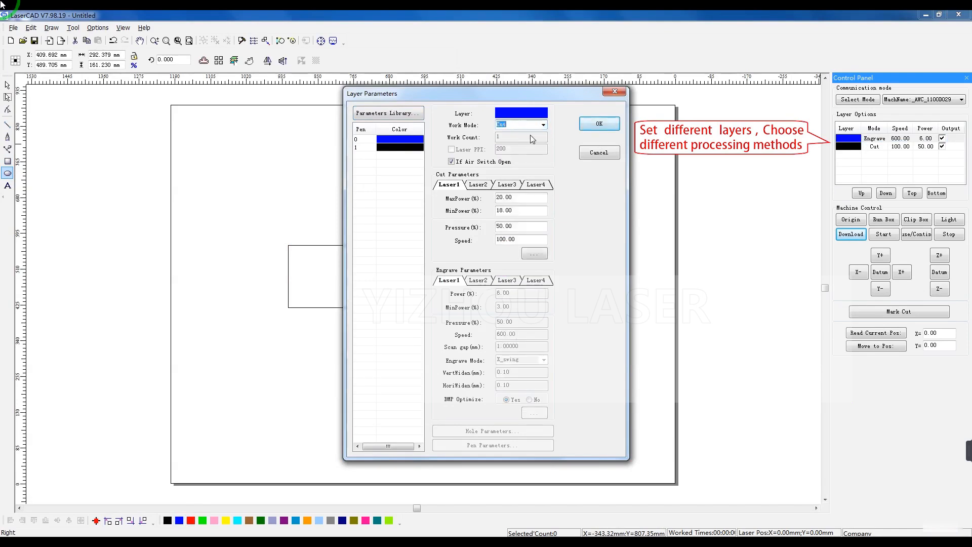
drag(516, 198, 485, 208)
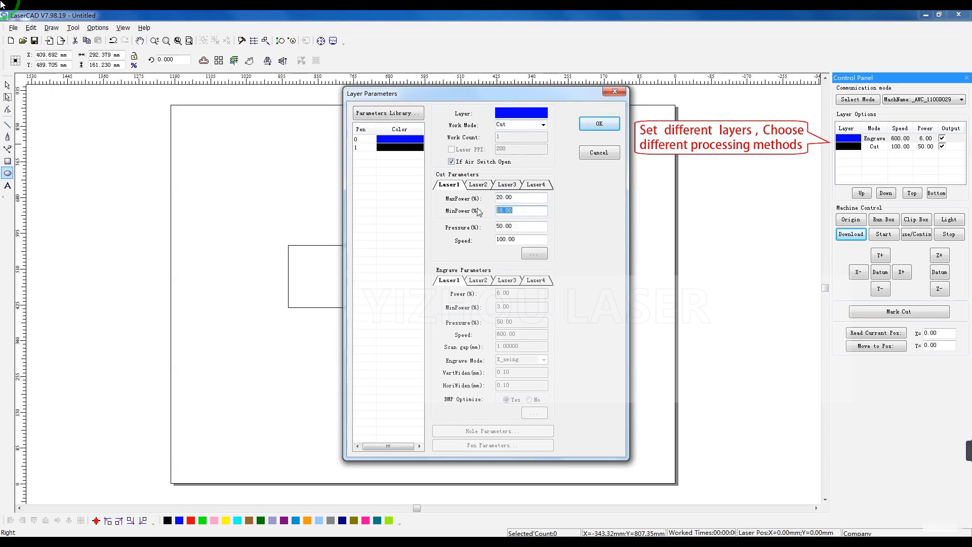
drag(524, 239, 479, 240)
click(591, 124)
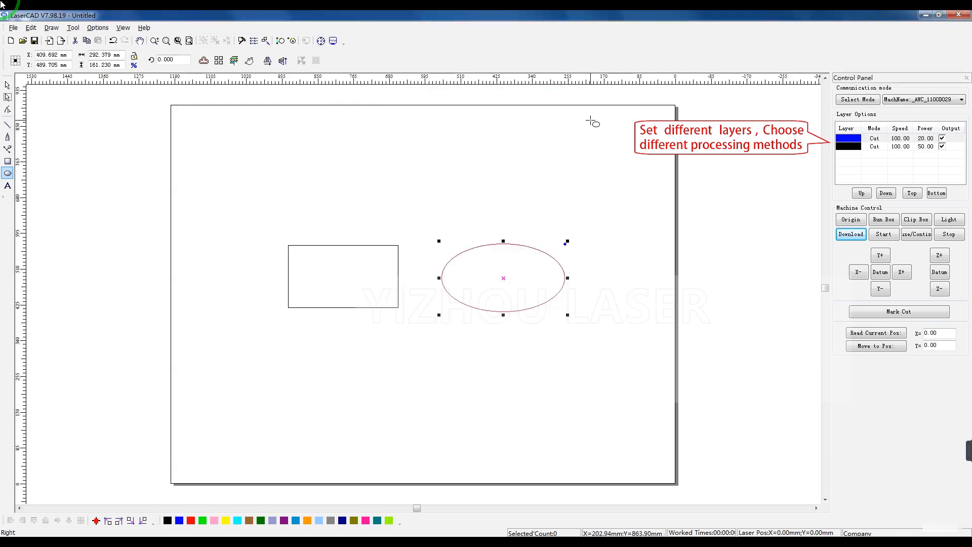
Set the black layer's work mode to Engrave, going over its power, speed and scan gap parameters, and apply.
double_click(870, 147)
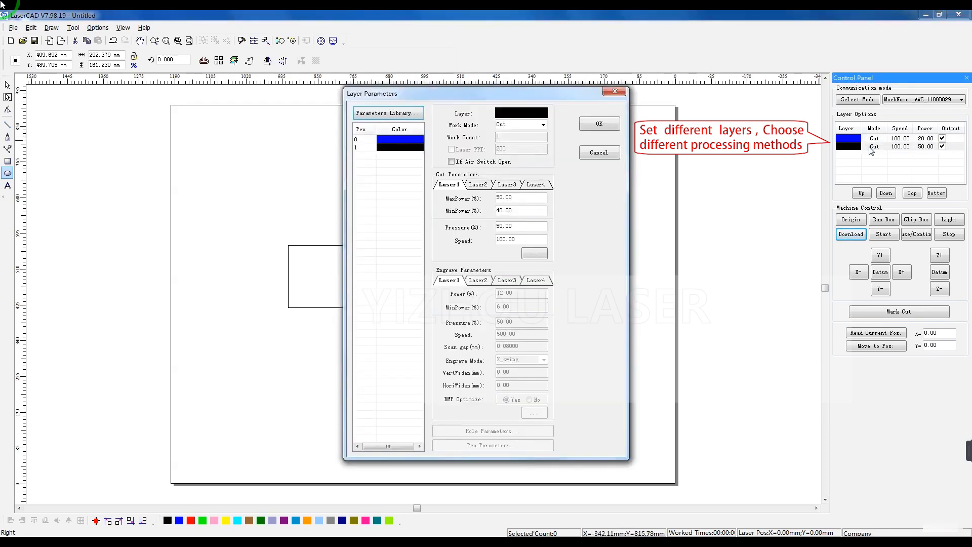
click(543, 124)
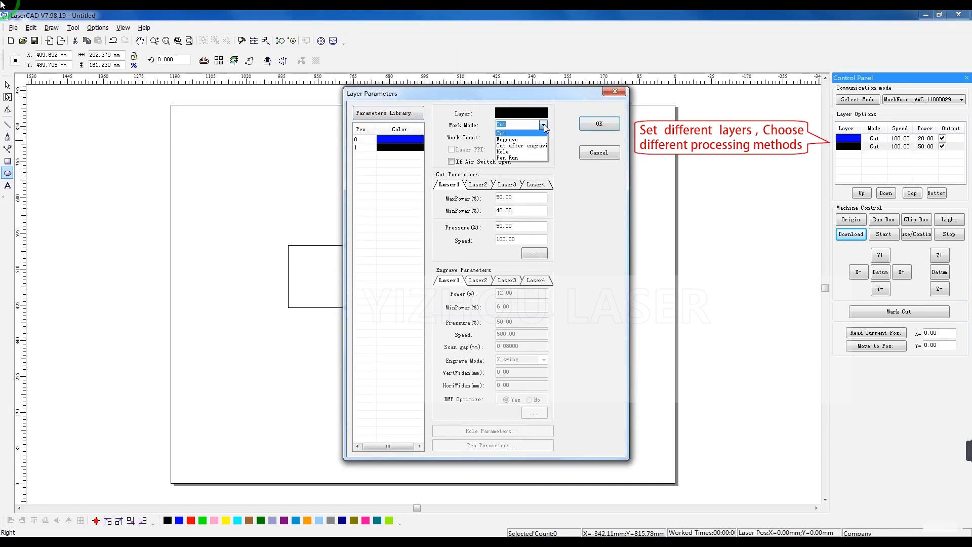
click(522, 140)
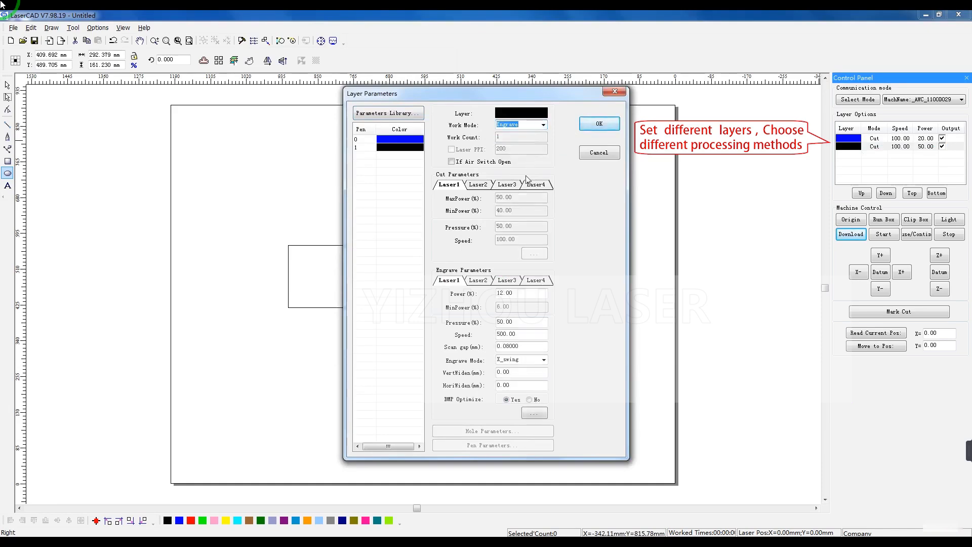
double_click(517, 291)
double_click(527, 334)
double_click(527, 348)
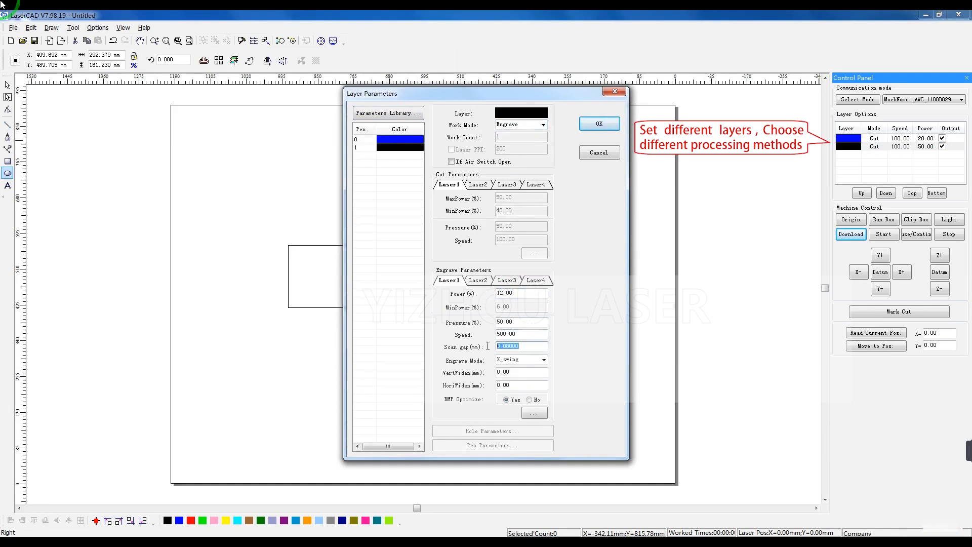
click(599, 123)
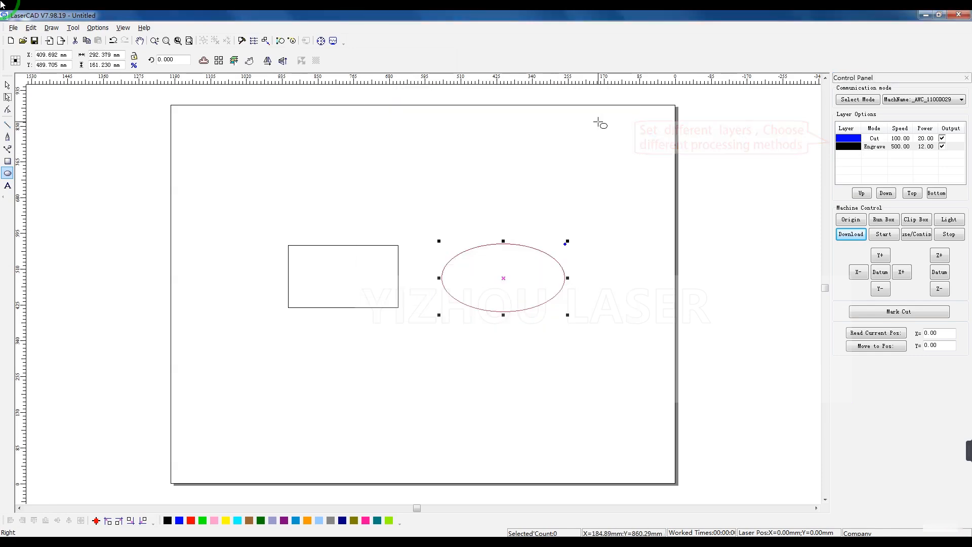
Review the route optimization options for re-ordering objects in the document download settings, and close the settings without downloading.
click(850, 235)
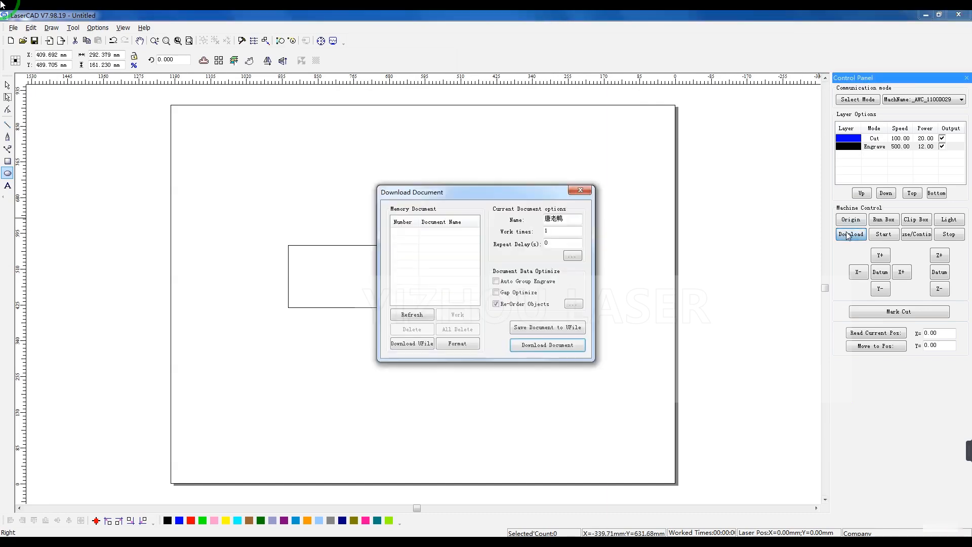
click(574, 304)
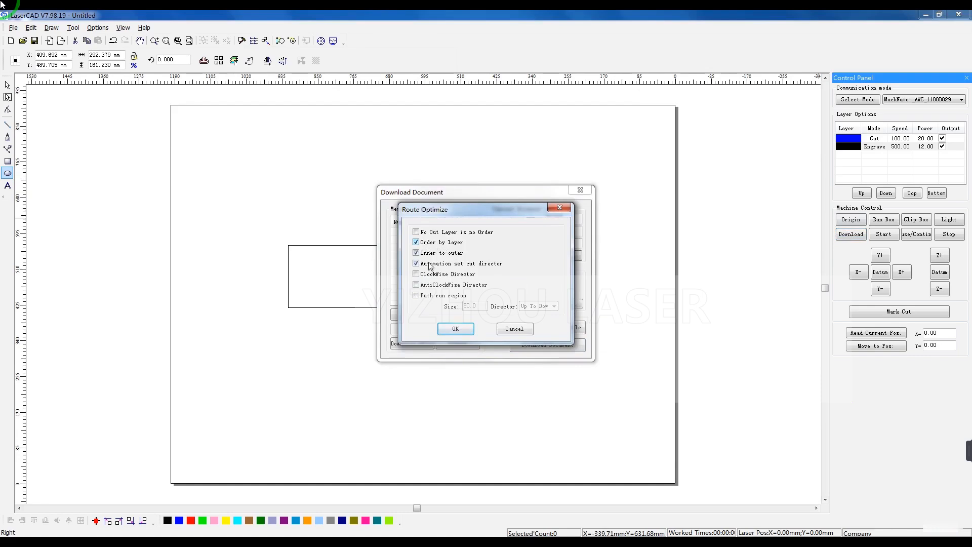
click(455, 329)
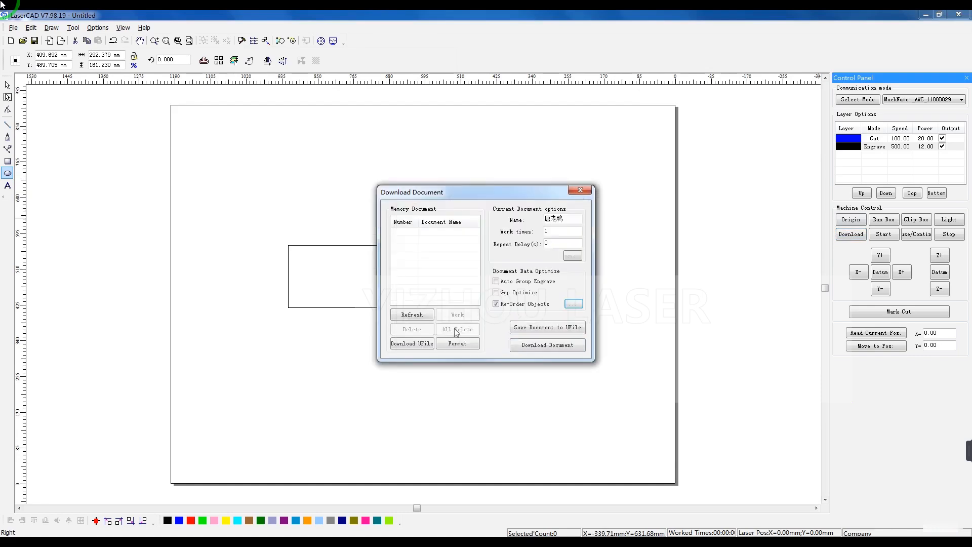
click(577, 192)
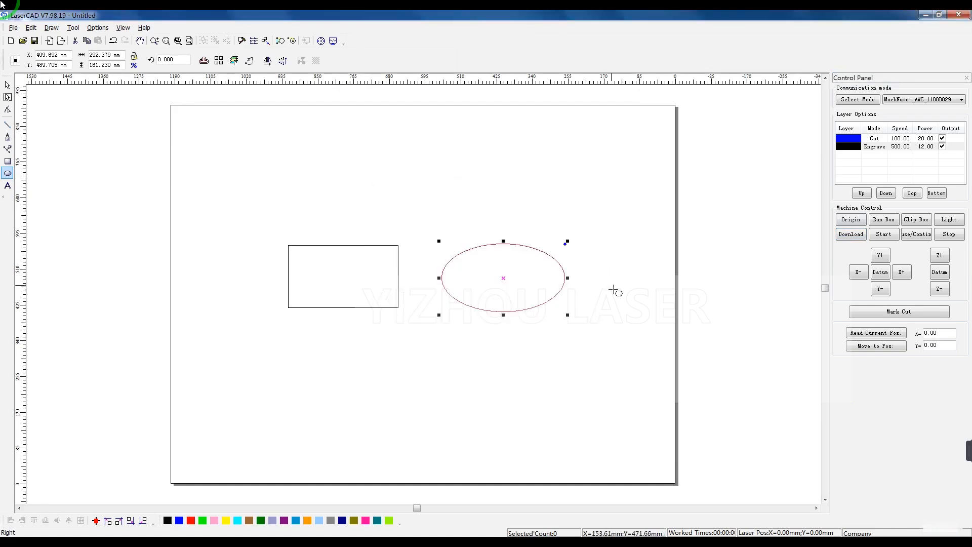